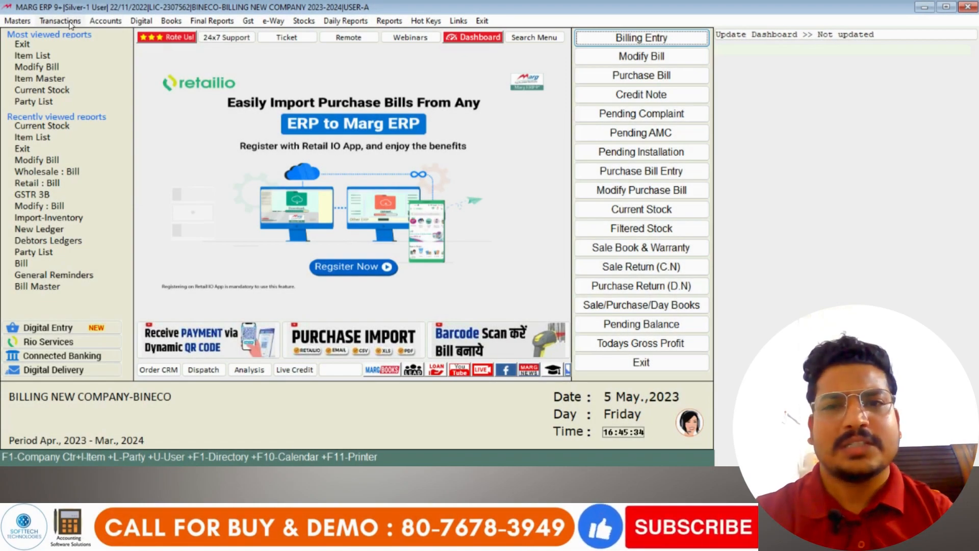
Start a new wholesale purchase bill for the CASH ledger
{"action": "left_click", "coordinate": [70, 24]}
{"action": "mouse_move", "coordinate": [143, 51]}
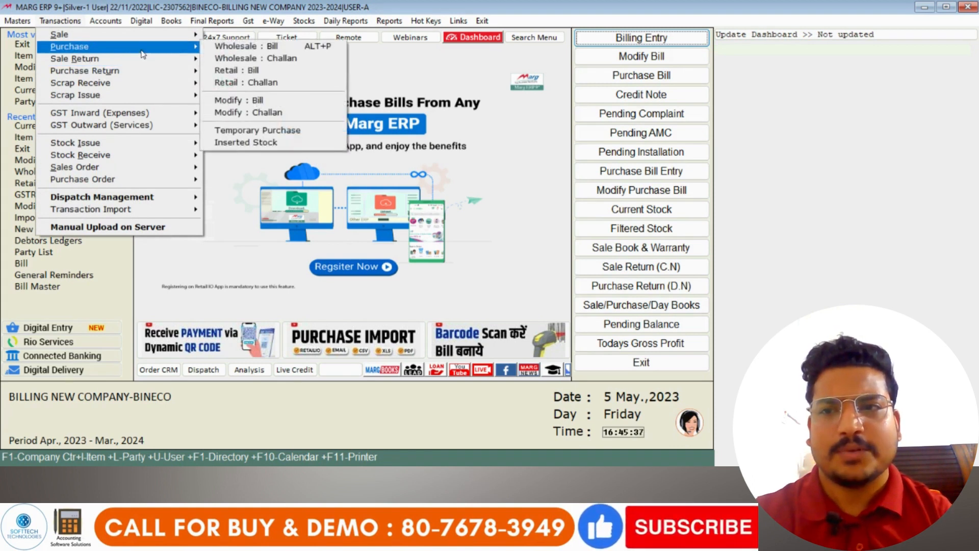
{"action": "left_click", "coordinate": [231, 45]}
{"action": "key", "text": "Return"}
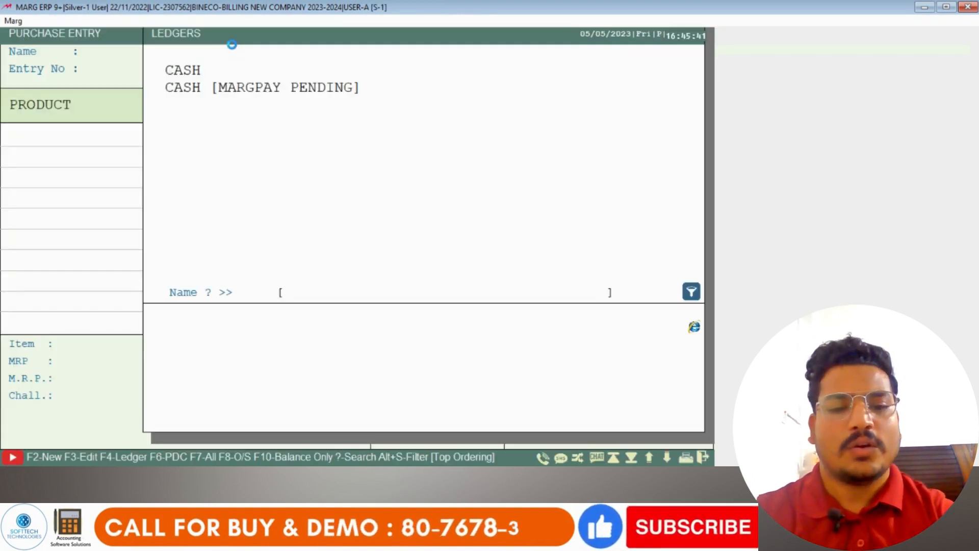
{"action": "key", "text": "Down"}
{"action": "key", "text": "Up"}
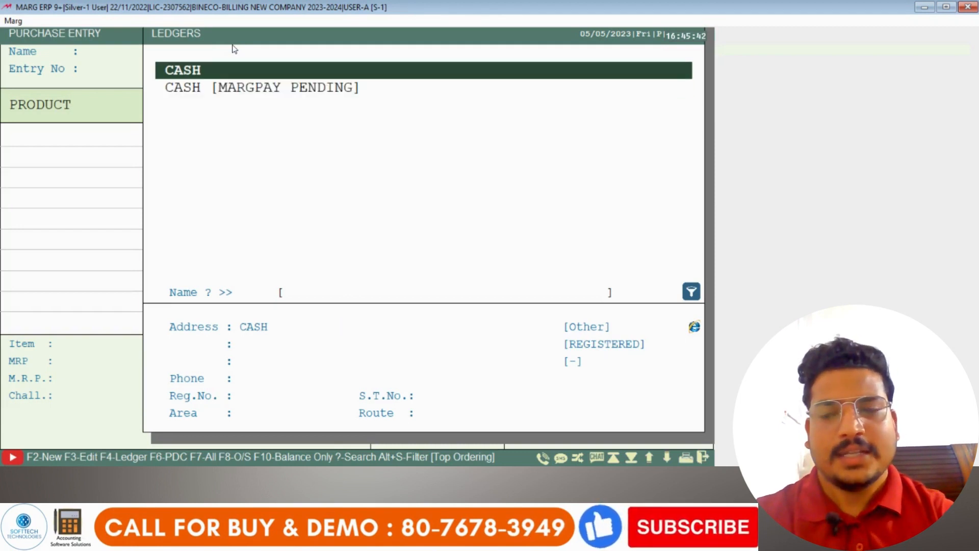
{"action": "key", "text": "Return"}
{"action": "key", "text": "Escape"}
Fill in the party bill number and accept the default dates, the No tax option and the LOCAL type
{"action": "type", "text": "3"}
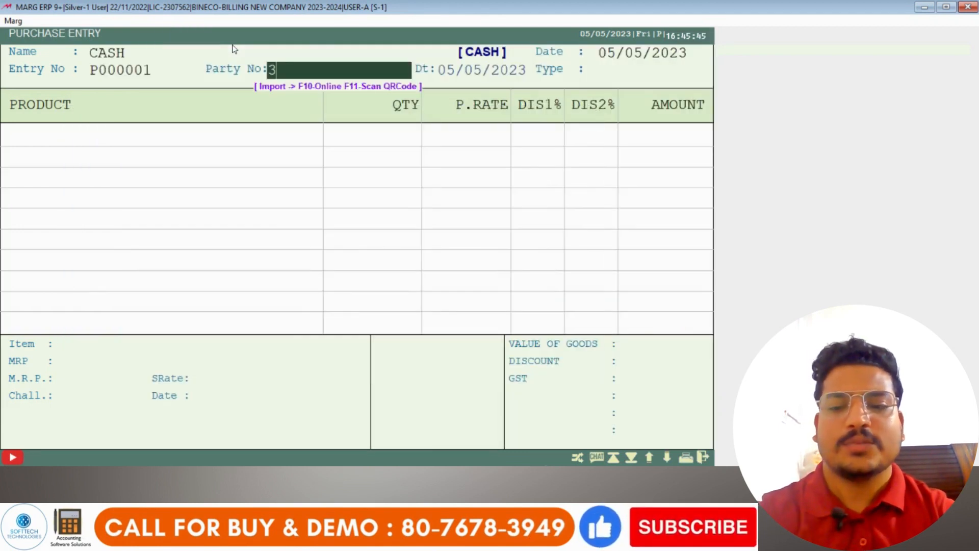
{"action": "type", "text": "453"}
{"action": "key", "text": "Return"}
{"action": "key", "text": "Return"}
{"action": "key", "text": "Return"}
{"action": "key", "text": "Return"}
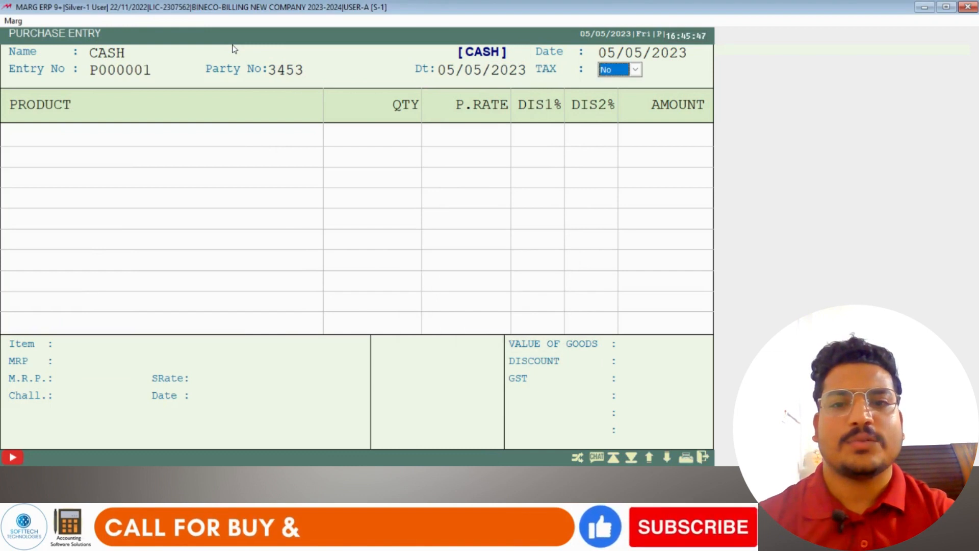
{"action": "key", "text": "Return"}
{"action": "key", "text": "Return"}
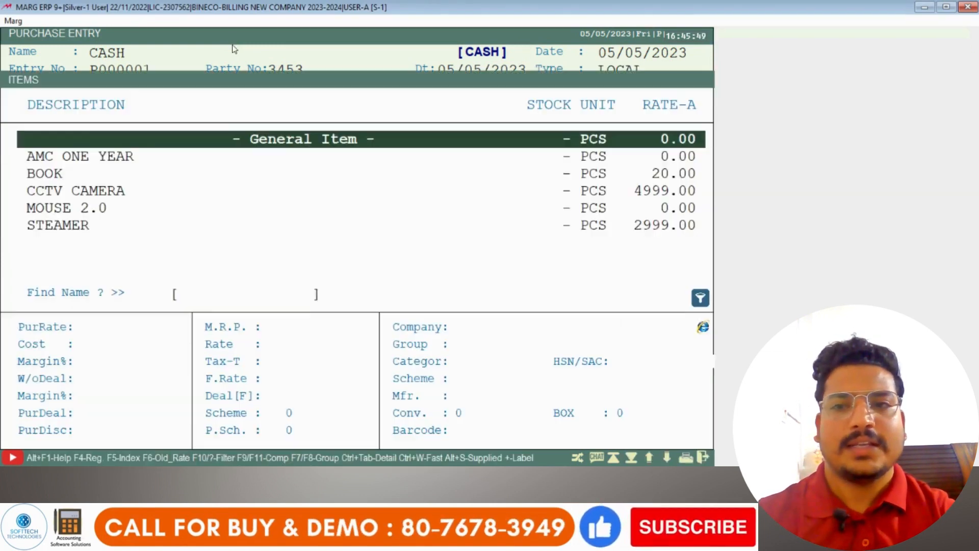
Add the BOOK item to the purchase bill, and leave the entry without saving
{"action": "key", "text": "Down"}
{"action": "key", "text": "Down"}
{"action": "key", "text": "Return"}
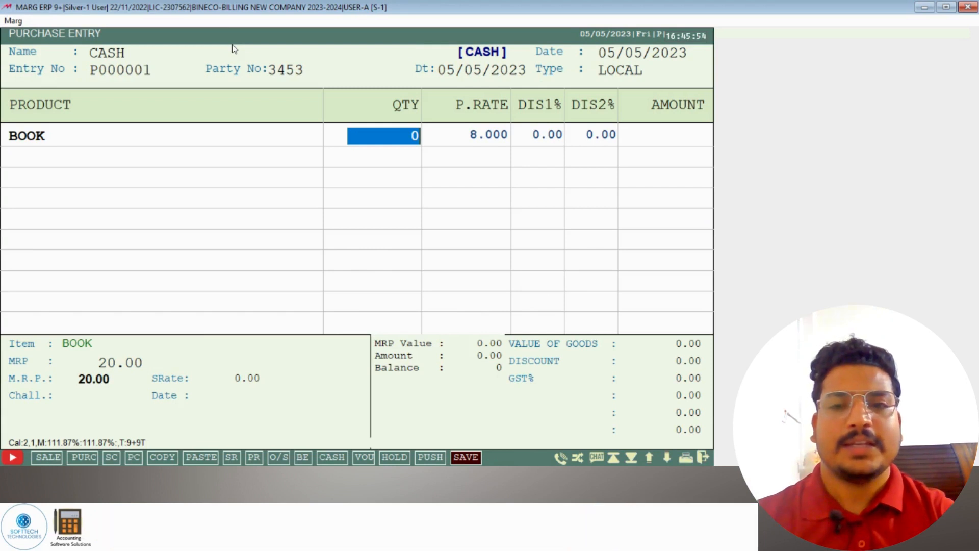
{"action": "key", "text": "Escape"}
{"action": "key", "text": "Escape"}
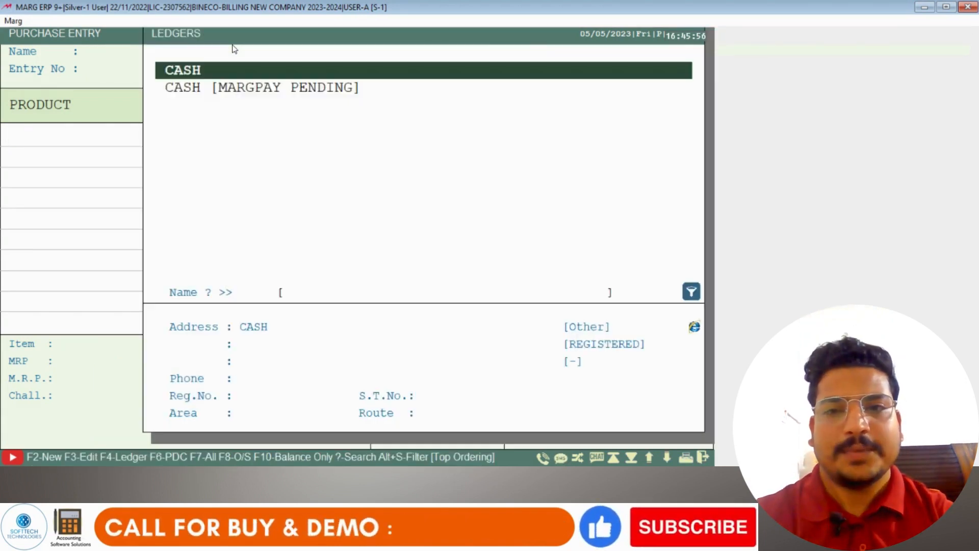
{"action": "key", "text": "Escape"}
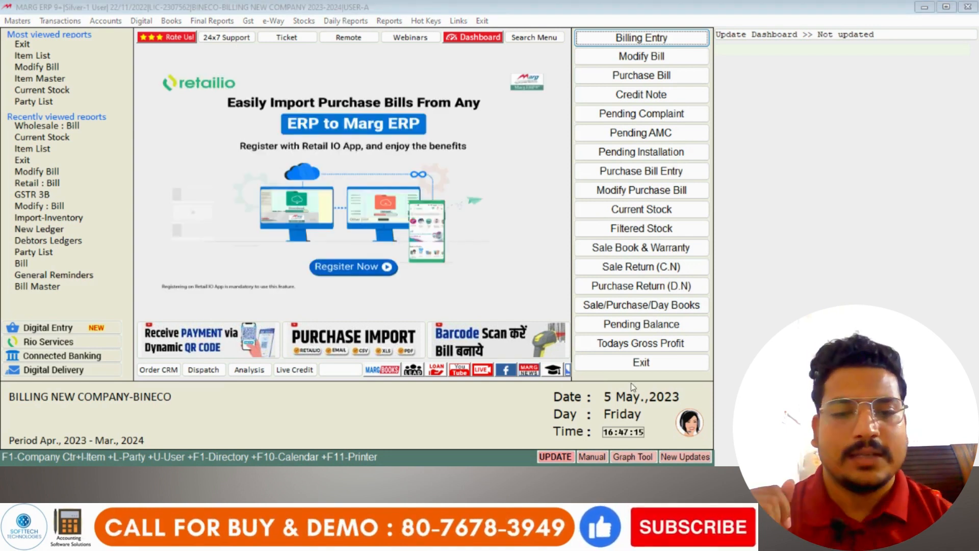
Switch to the "new purchase import" workbook in Excel and examine its Product, Qty, Free, MRP, Dis% and Amount columns
{"action": "left_click", "coordinate": [706, 454]}
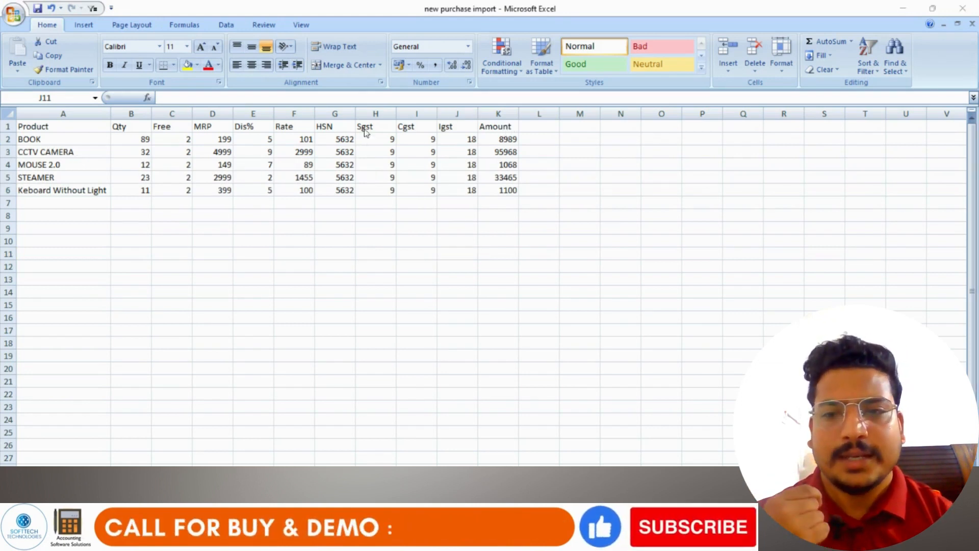
{"action": "left_click", "coordinate": [84, 148]}
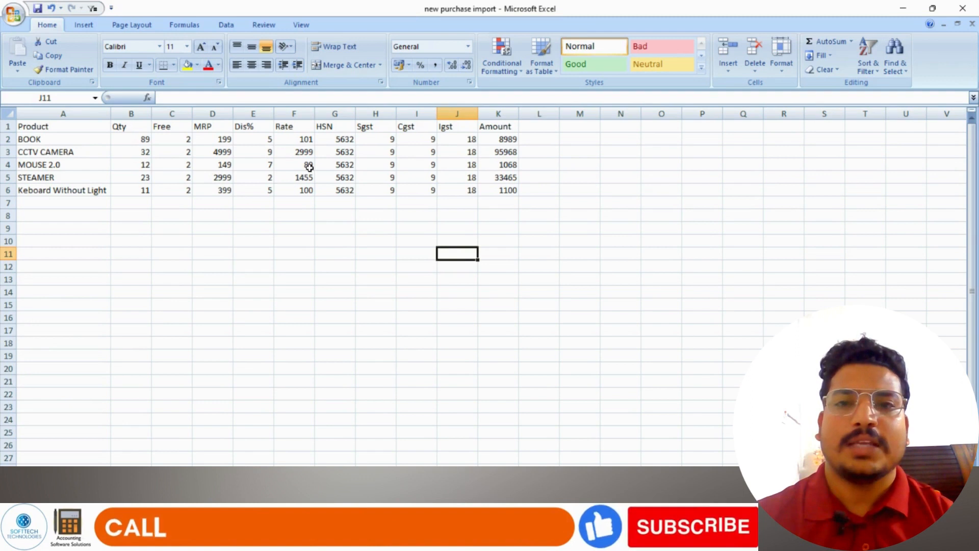
{"action": "left_click", "coordinate": [45, 137]}
{"action": "left_click", "coordinate": [49, 213]}
{"action": "left_click_drag", "start_coordinate": [44, 140], "coordinate": [59, 190]}
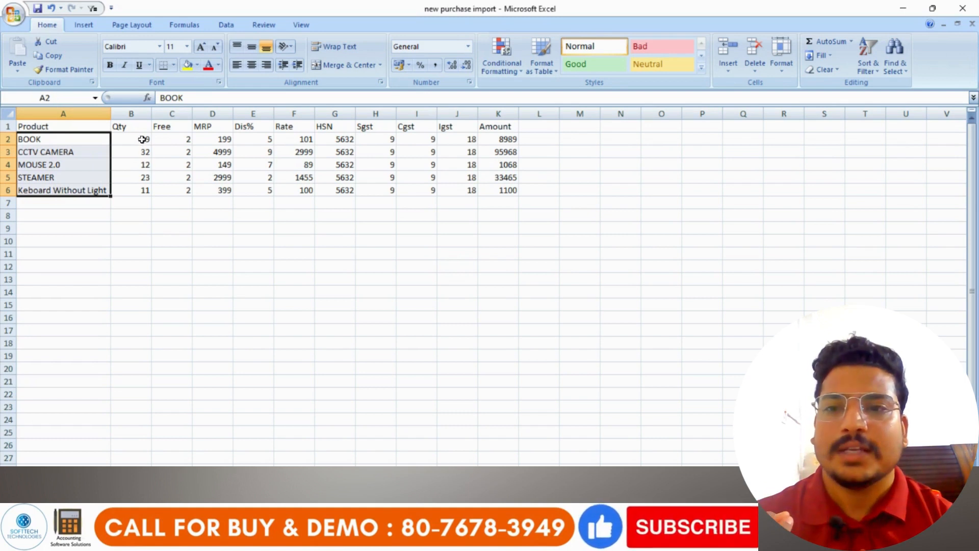
{"action": "left_click_drag", "start_coordinate": [142, 139], "coordinate": [143, 196]}
{"action": "left_click_drag", "start_coordinate": [168, 140], "coordinate": [177, 194]}
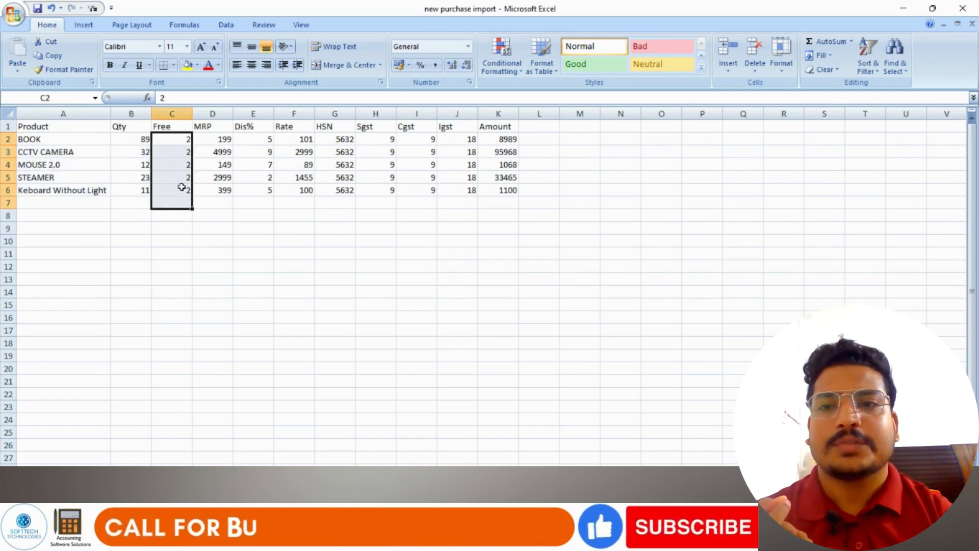
{"action": "left_click_drag", "start_coordinate": [203, 139], "coordinate": [202, 205]}
{"action": "left_click_drag", "start_coordinate": [256, 140], "coordinate": [262, 209]}
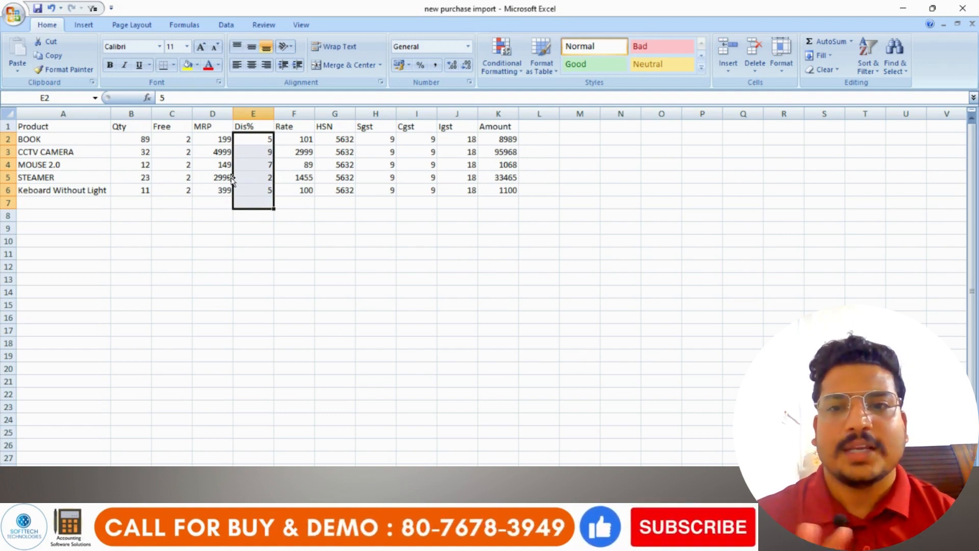
{"action": "left_click", "coordinate": [479, 138]}
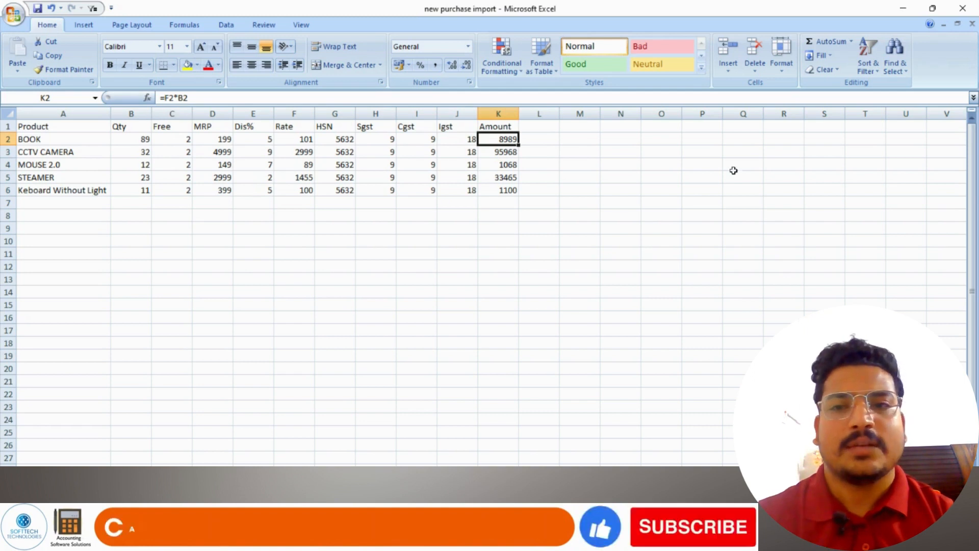
{"action": "scroll", "coordinate": [933, 169], "scroll_direction": "right", "scroll_amount": 2}
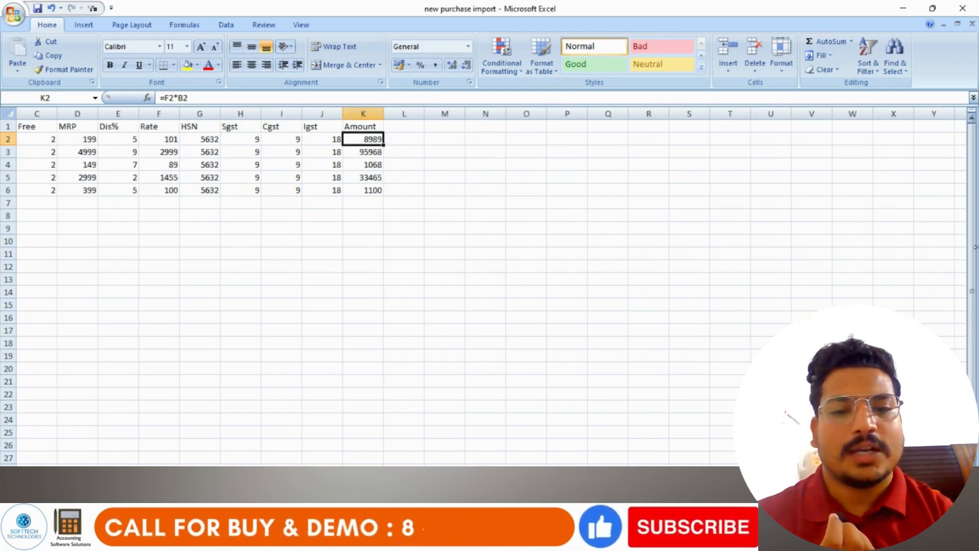
{"action": "left_click_drag", "start_coordinate": [934, 113], "coordinate": [2, 102]}
{"action": "left_click", "coordinate": [866, 242]}
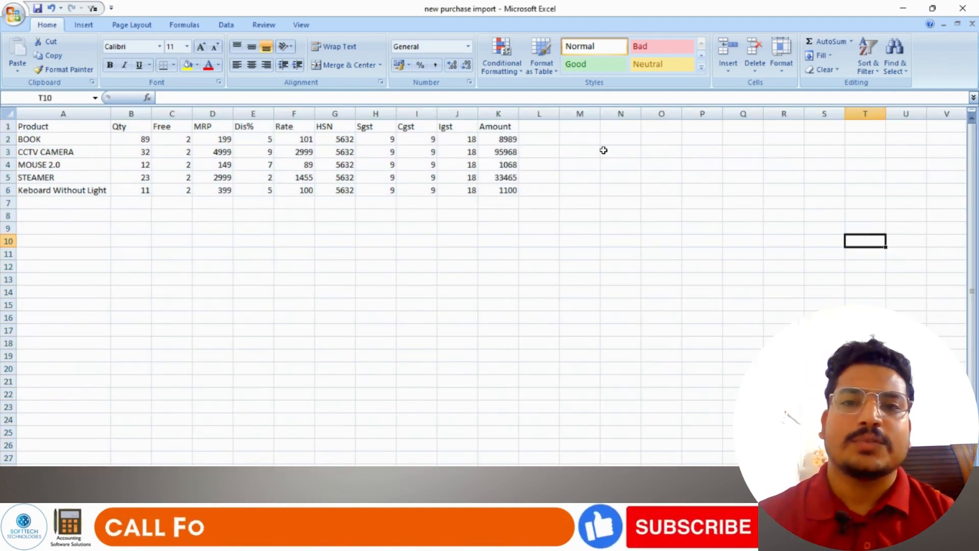
{"action": "left_click", "coordinate": [571, 139]}
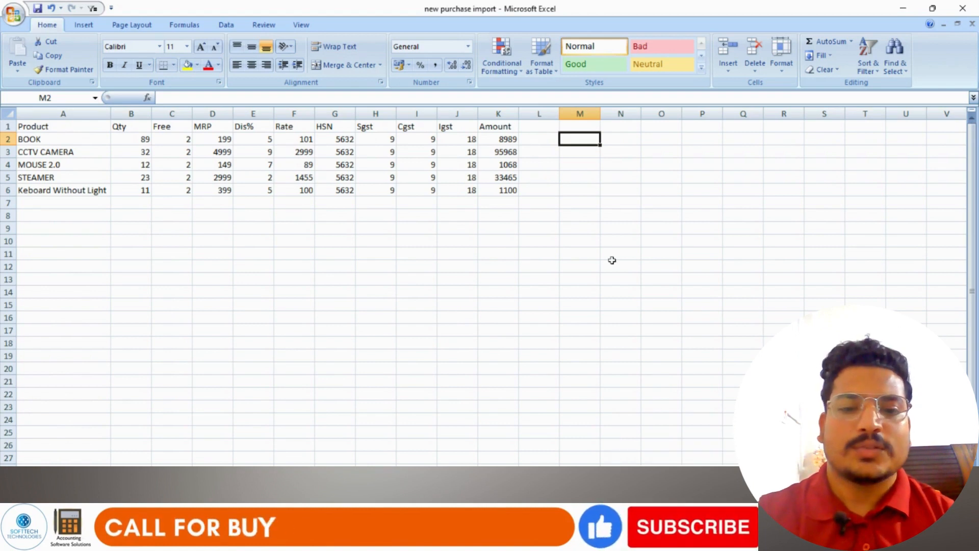
{"action": "key", "text": "Down"}
{"action": "key", "text": "Down"}
{"action": "key", "text": "Down"}
{"action": "key", "text": "Down"}
{"action": "key", "text": "Down"}
Switch back to Marg ERP and open the purchase method definition under the advanced Import Purchase setup
{"action": "left_click", "coordinate": [658, 535]}
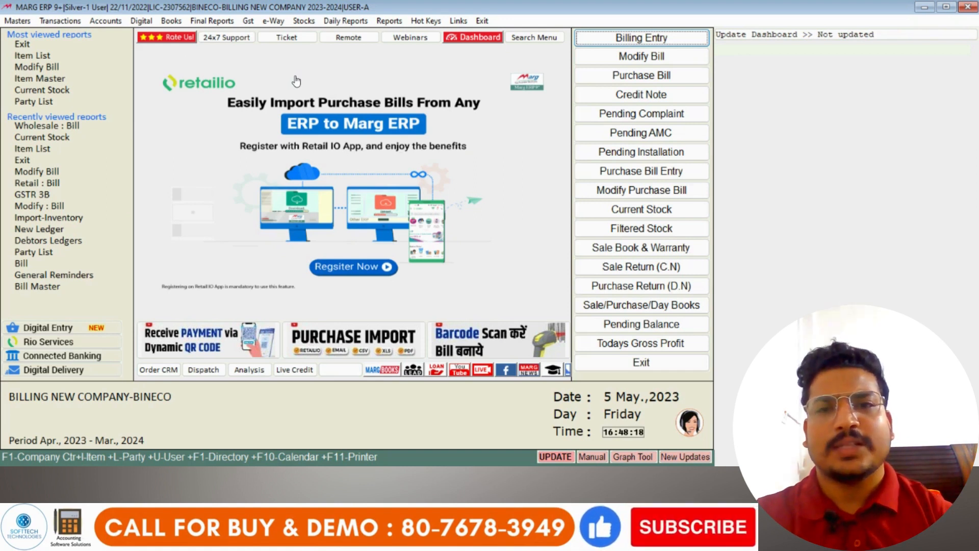
{"action": "left_click", "coordinate": [19, 22]}
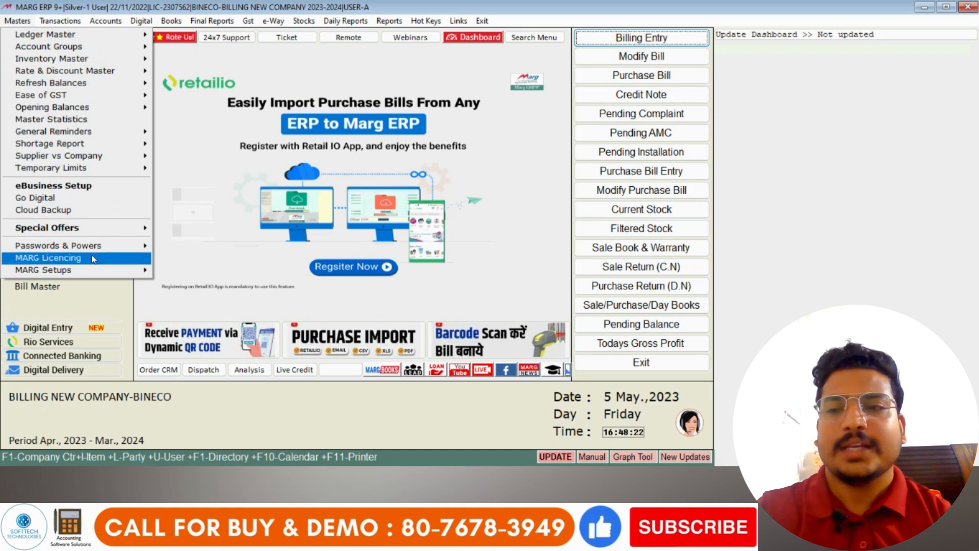
{"action": "mouse_move", "coordinate": [97, 270]}
{"action": "mouse_move", "coordinate": [274, 327]}
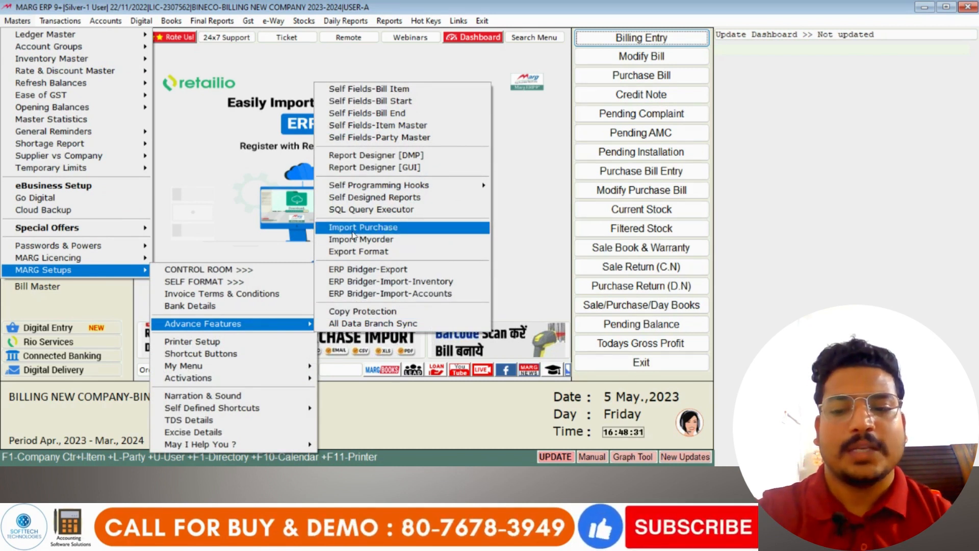
{"action": "left_click", "coordinate": [386, 227]}
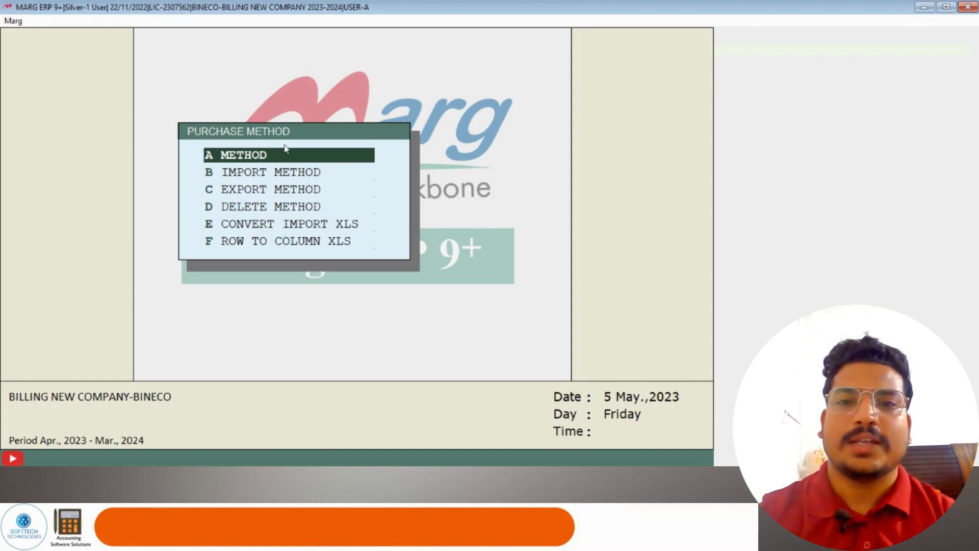
{"action": "key", "text": "Down"}
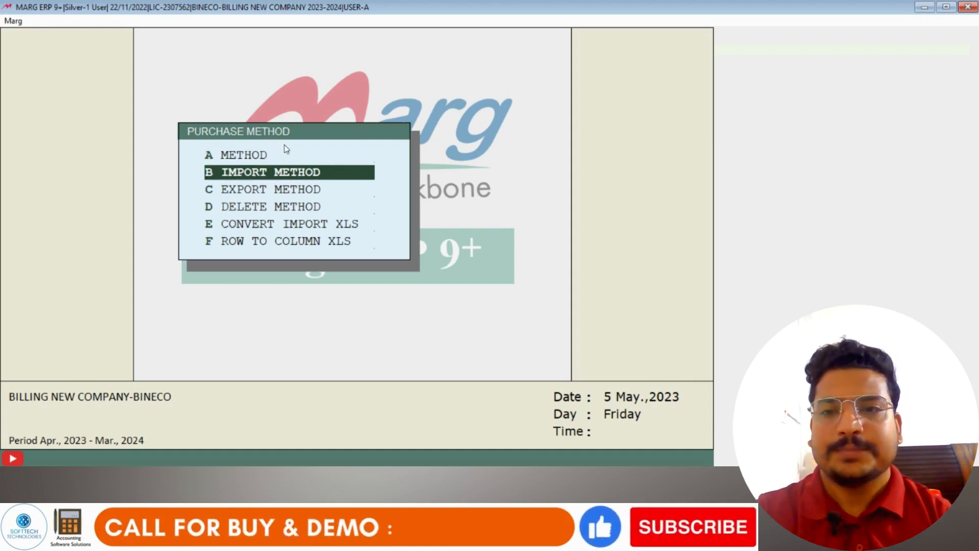
{"action": "key", "text": "Up"}
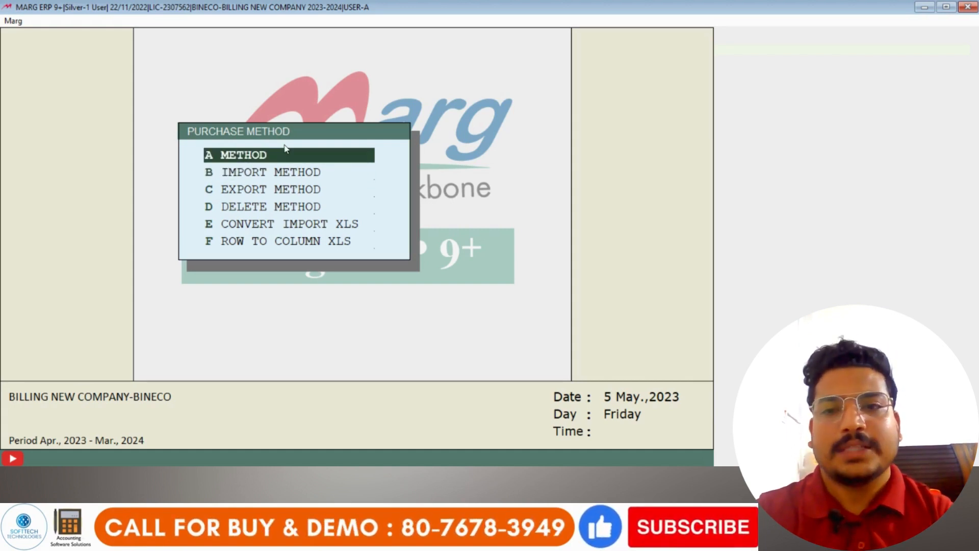
{"action": "key", "text": "Return"}
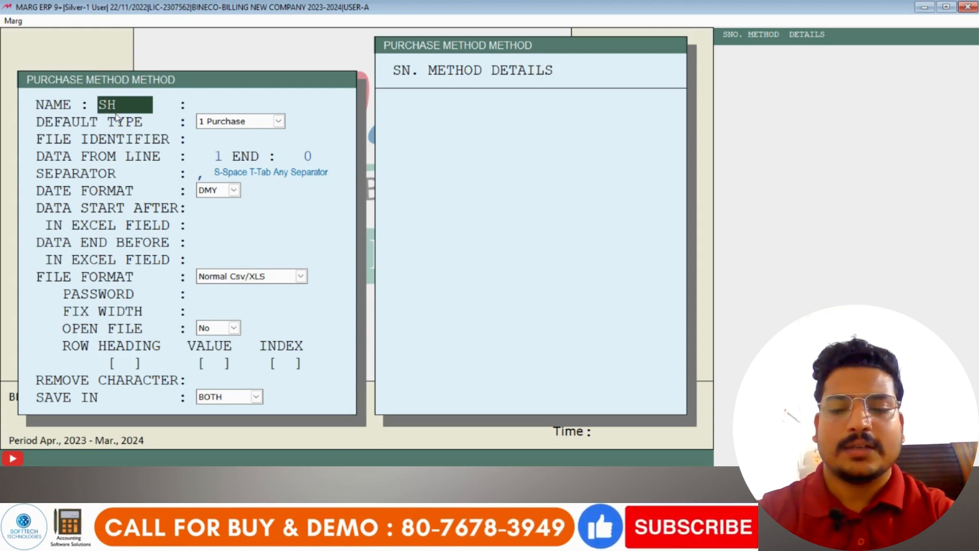
Create a new purchase import method with the code SHENPL
{"action": "type", "text": "P"}
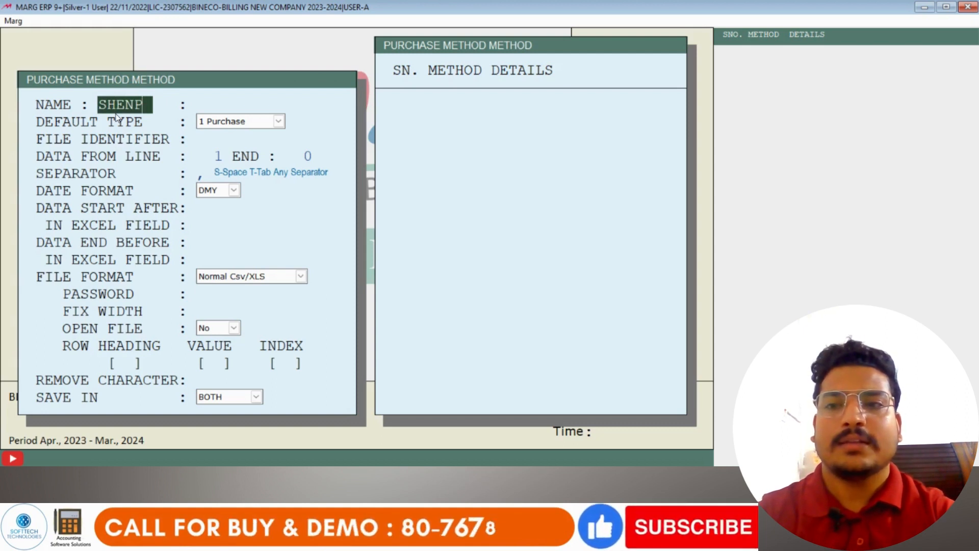
{"action": "type", "text": "L"}
{"action": "key", "text": "Return"}
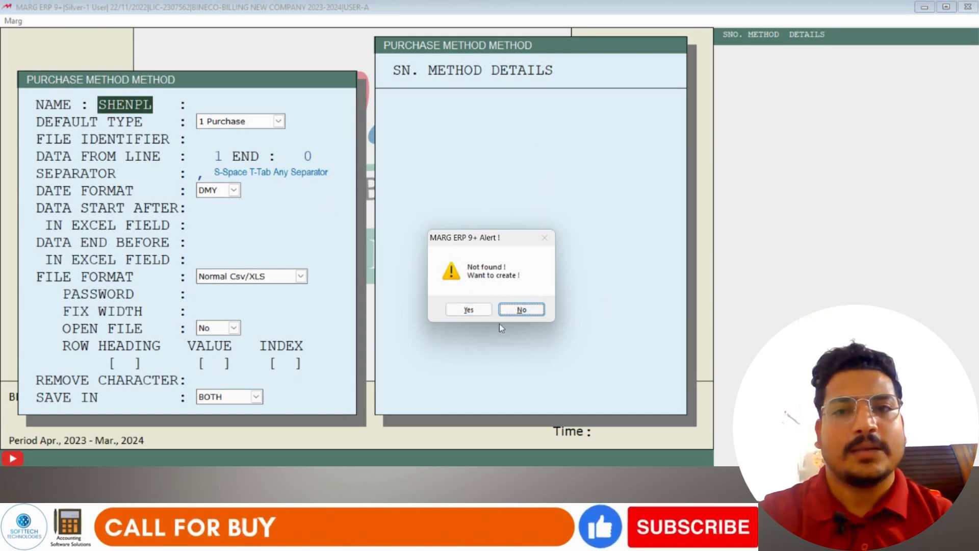
{"action": "left_click", "coordinate": [471, 307]}
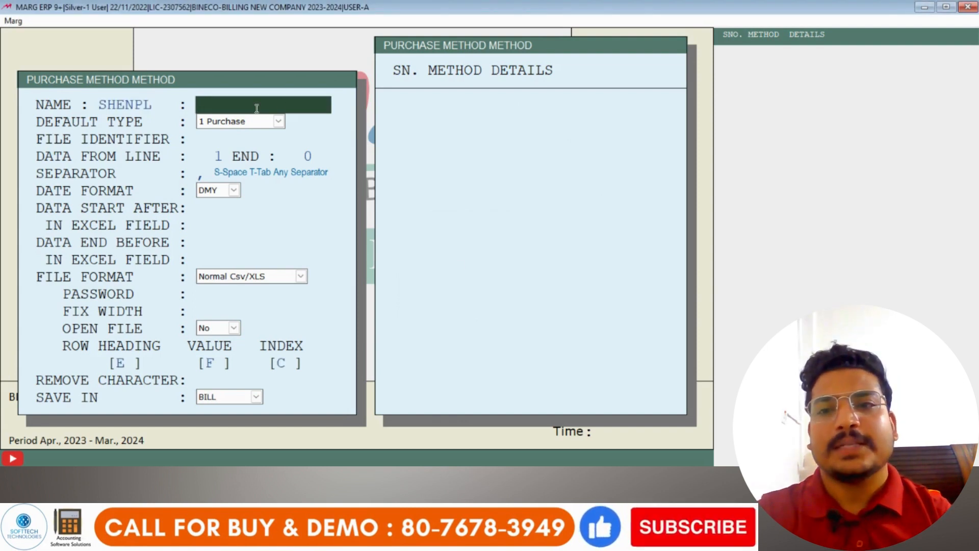
Give the method the description SHARMA ENTERPRI, keeping the default type 1 Purchase and a blank file identifier
{"action": "type", "text": "SHARMA"}
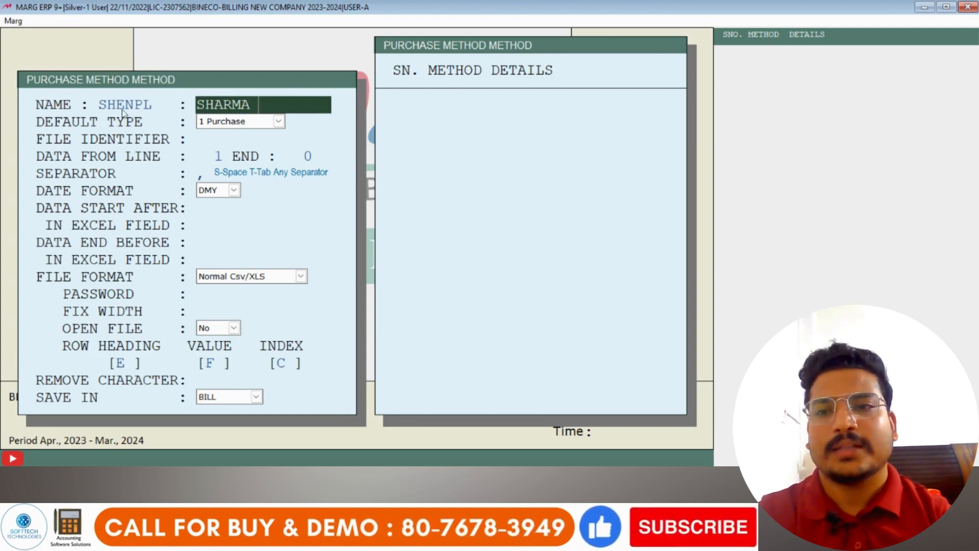
{"action": "type", "text": " ENT"}
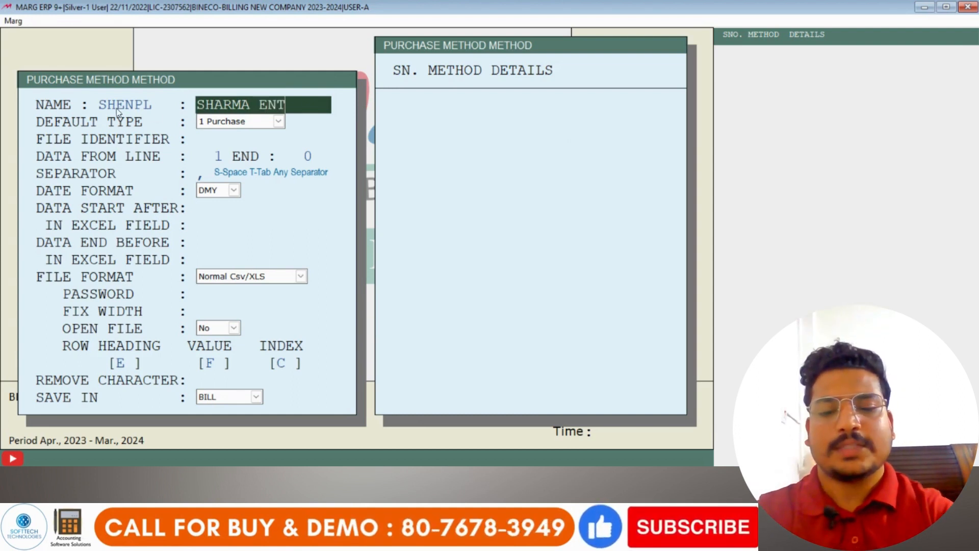
{"action": "type", "text": "ERPRI"}
{"action": "key", "text": "Return"}
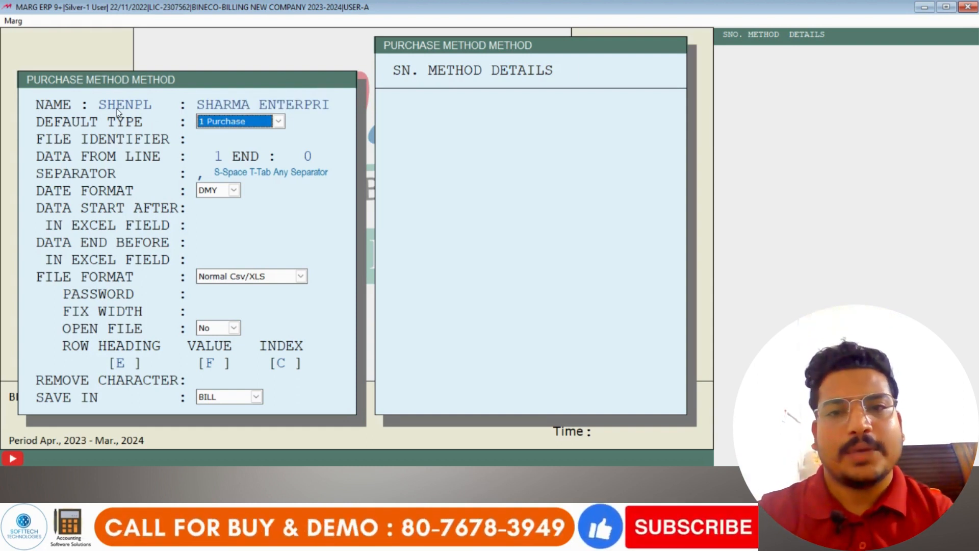
{"action": "key", "text": "Return"}
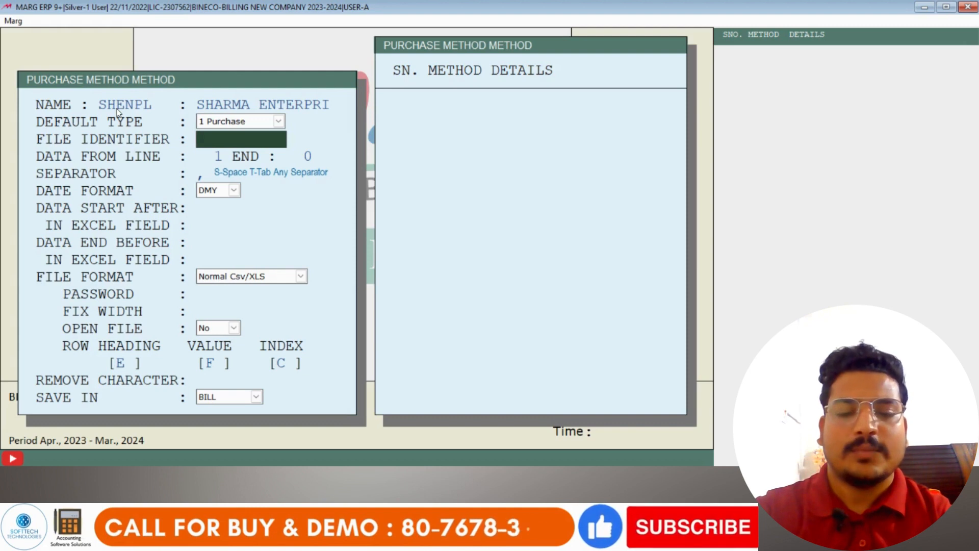
{"action": "key", "text": "Return"}
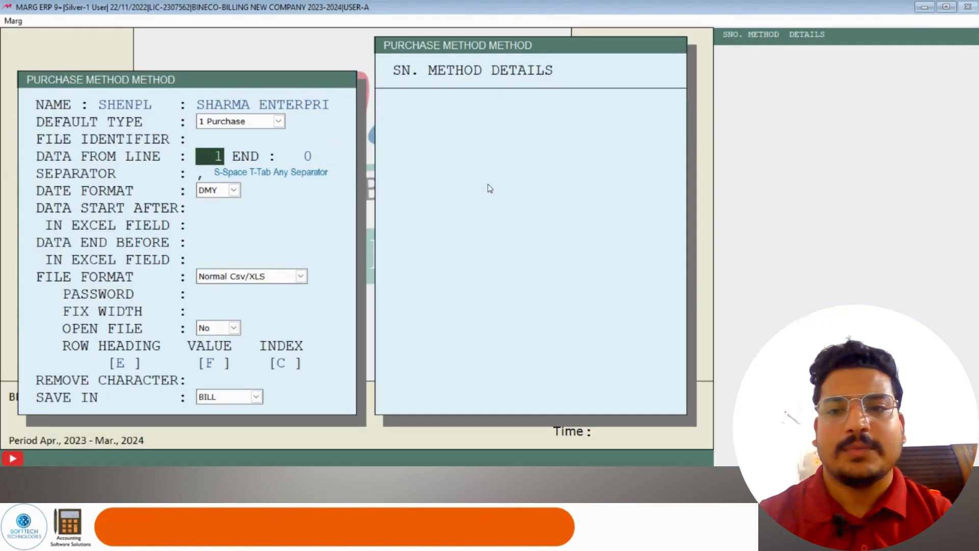
Switch to the "new purchase import" workbook in Excel and examine the heading row and where the product data starts
{"action": "key", "text": "super"}
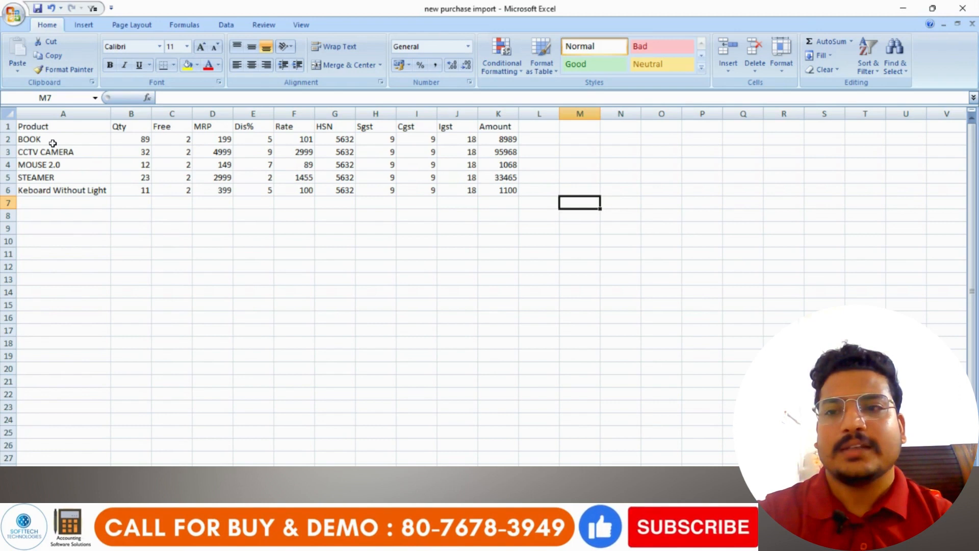
{"action": "left_click", "coordinate": [52, 139]}
{"action": "left_click", "coordinate": [6, 126]}
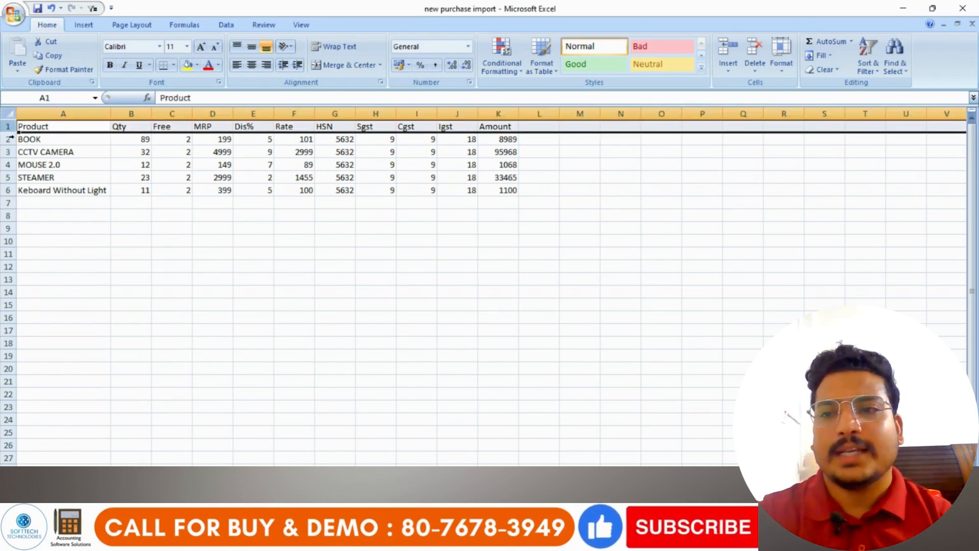
{"action": "left_click", "coordinate": [475, 394]}
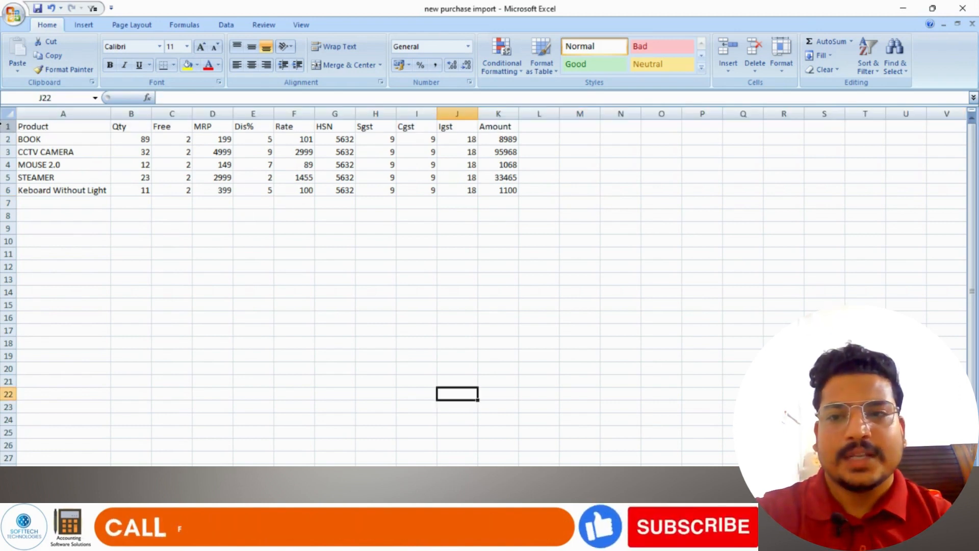
{"action": "left_click", "coordinate": [9, 126]}
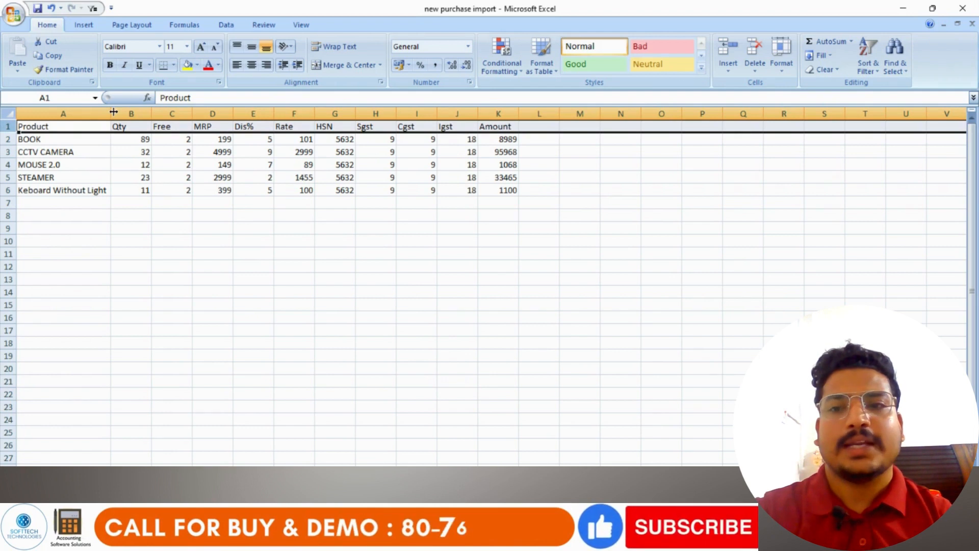
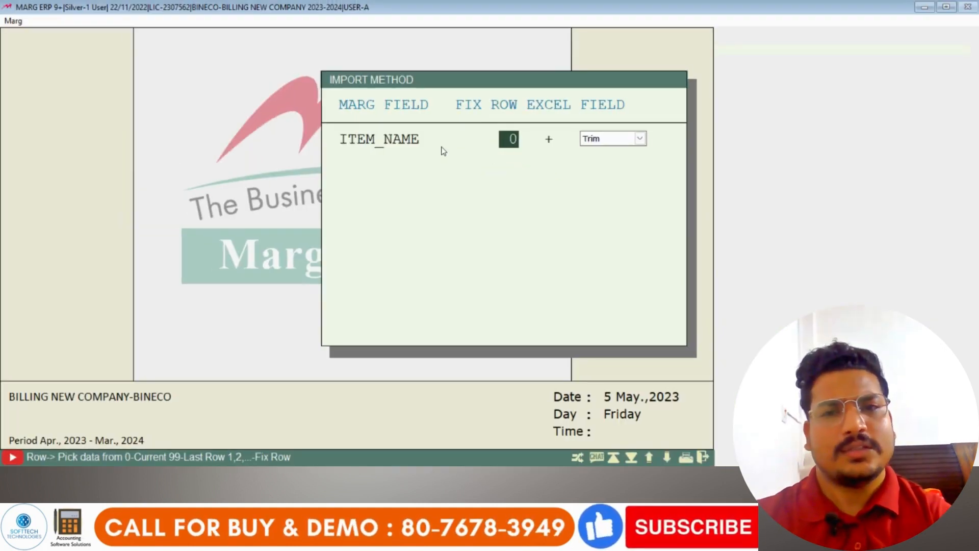
Map ITEM_NAME to Excel column A in the import method, keeping the fix row at 0
{"action": "key", "text": "Return"}
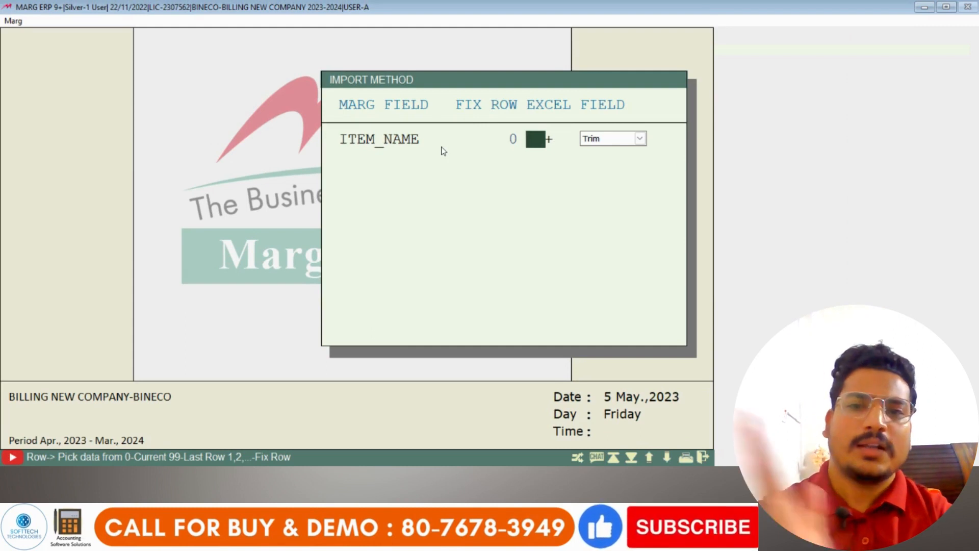
{"action": "type", "text": "A"}
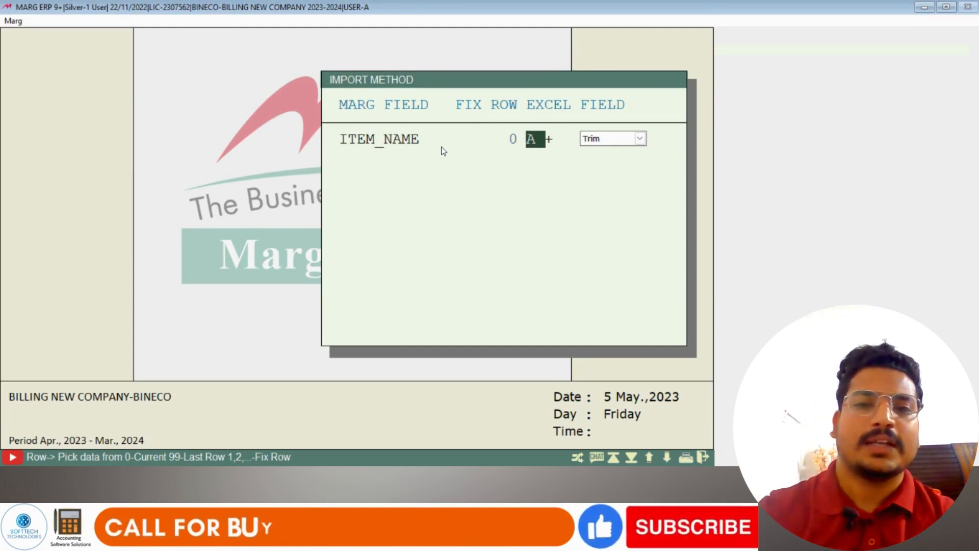
{"action": "key", "text": "Return"}
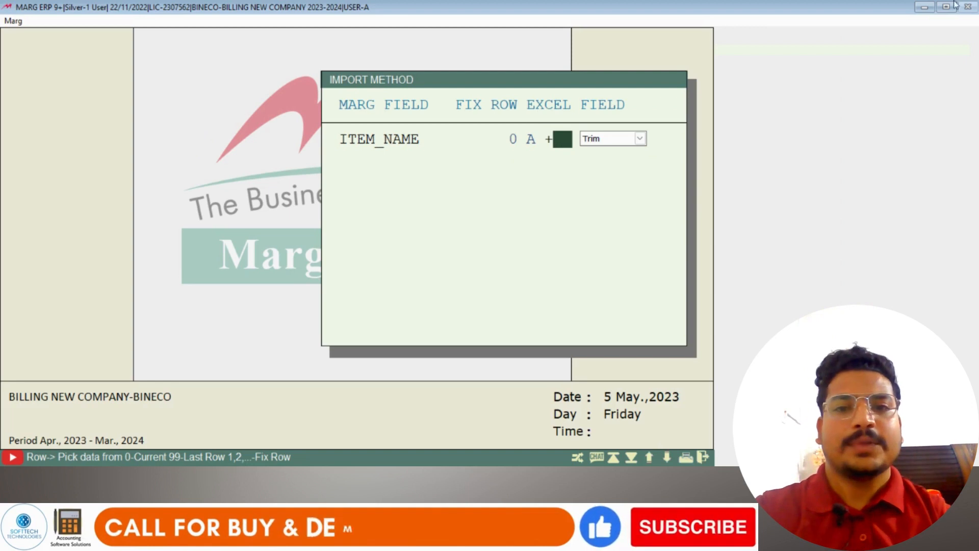
Switch to the Excel workbook and insert a blank column before the Qty column
{"action": "key", "text": "super"}
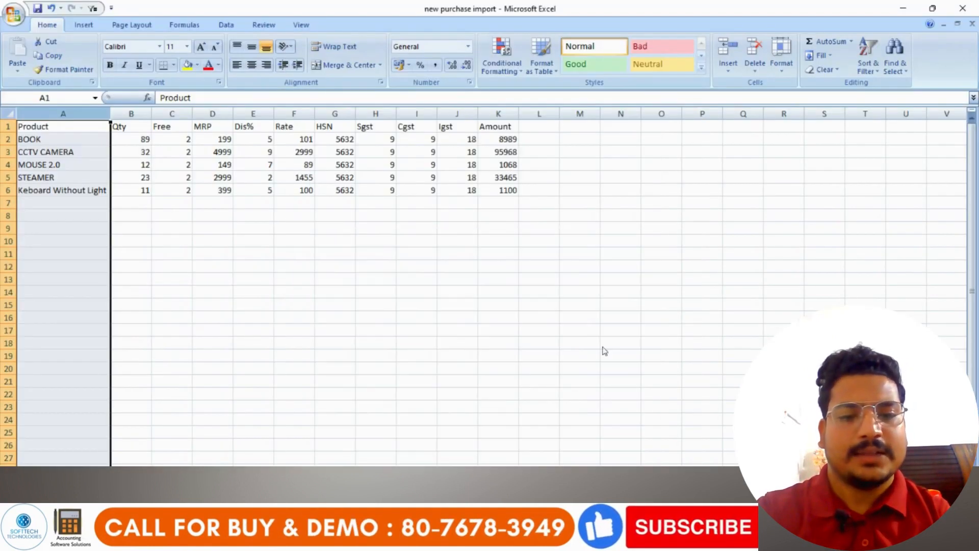
{"action": "left_click", "coordinate": [158, 177]}
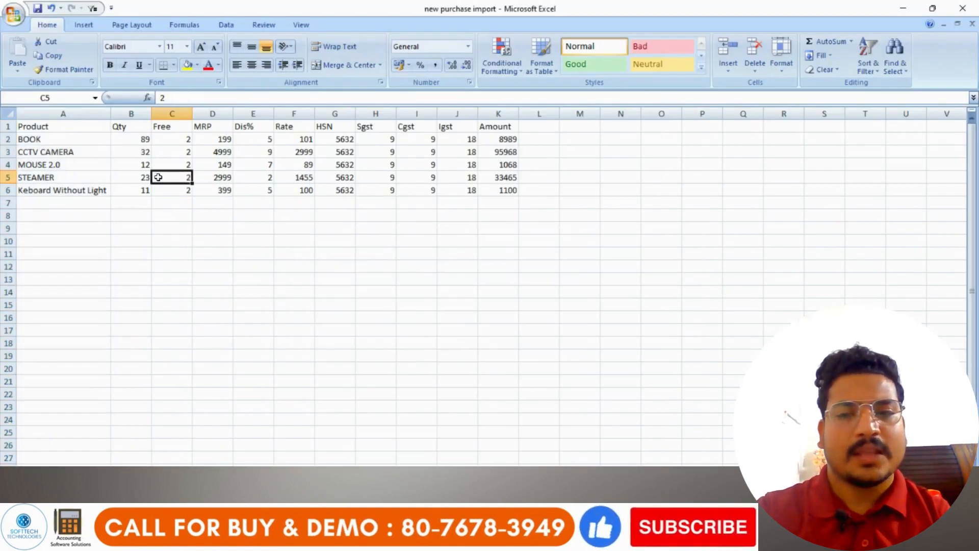
{"action": "left_click", "coordinate": [34, 139]}
{"action": "right_click", "coordinate": [131, 114]}
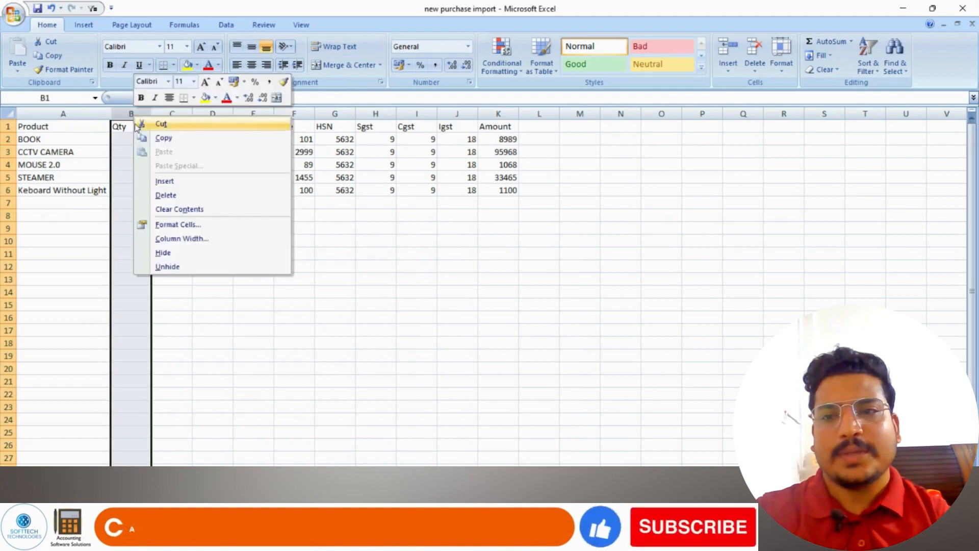
{"action": "left_click", "coordinate": [153, 181]}
{"action": "left_click", "coordinate": [131, 139]}
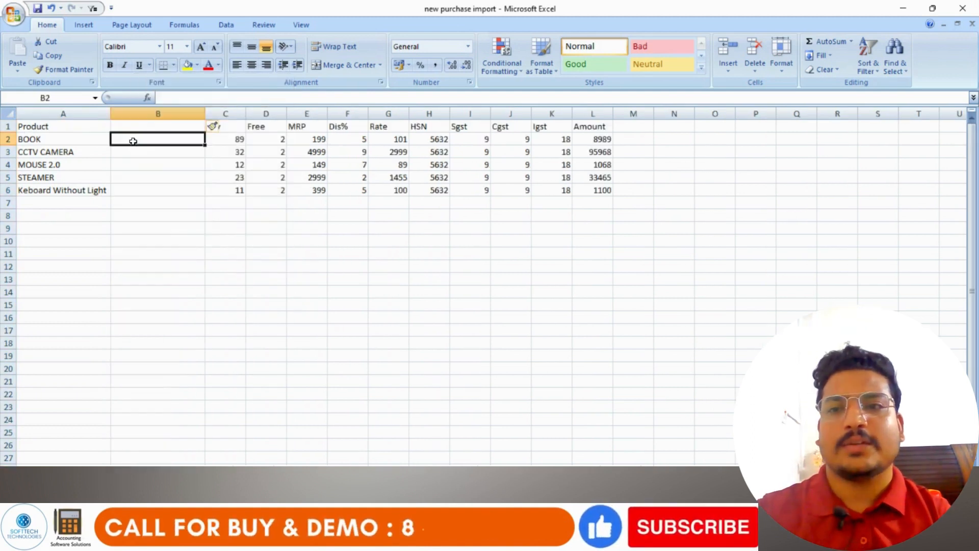
Copy the product name BOOK from A2 into cell B2 and compare the two cells
{"action": "left_click", "coordinate": [77, 139]}
{"action": "left_click", "coordinate": [159, 138]}
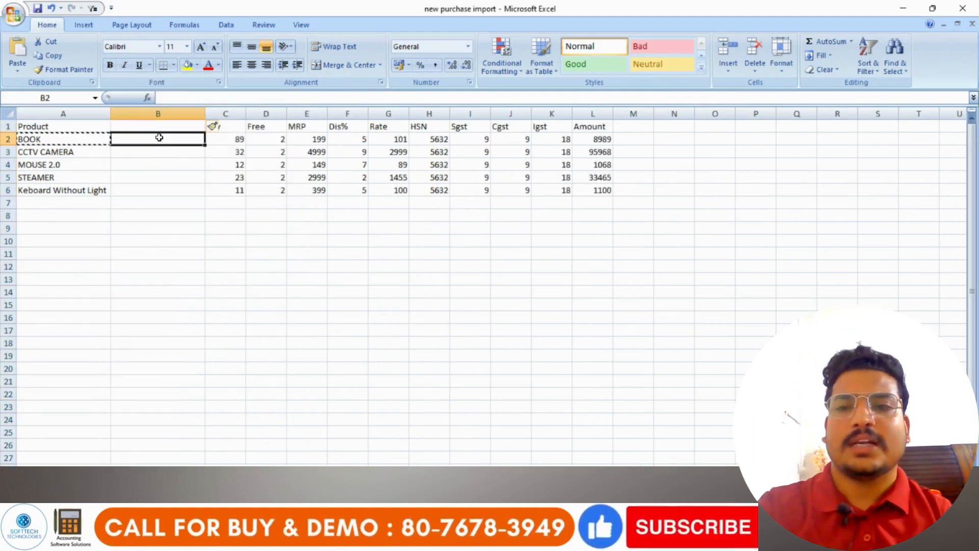
{"action": "type", "text": "BOOK"}
{"action": "left_click", "coordinate": [167, 189]}
{"action": "left_click", "coordinate": [67, 140]}
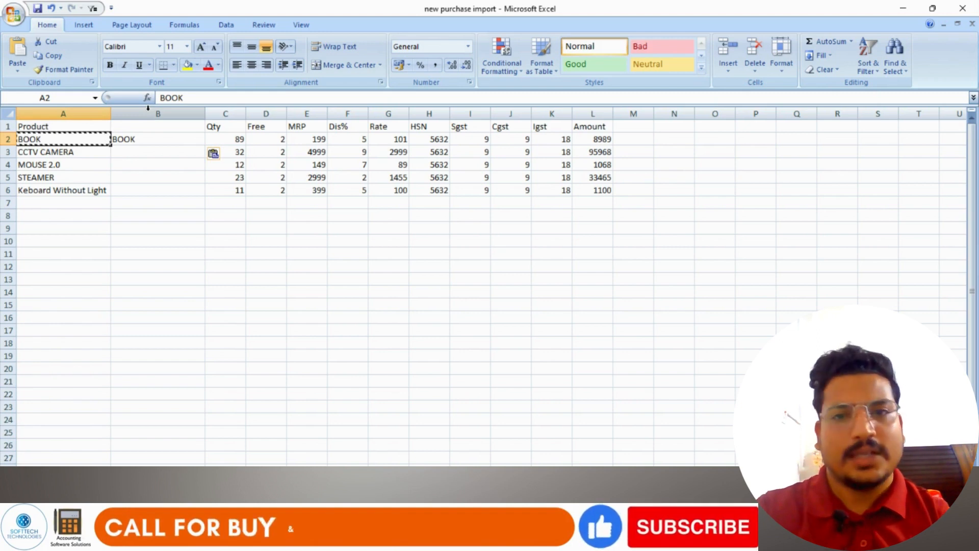
{"action": "left_click", "coordinate": [156, 240]}
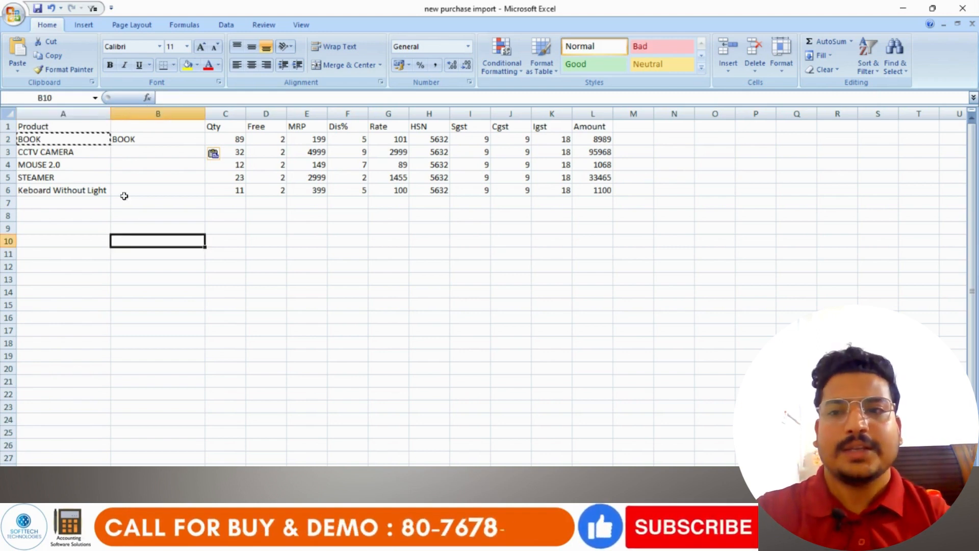
{"action": "left_click", "coordinate": [55, 140]}
{"action": "left_click", "coordinate": [150, 140]}
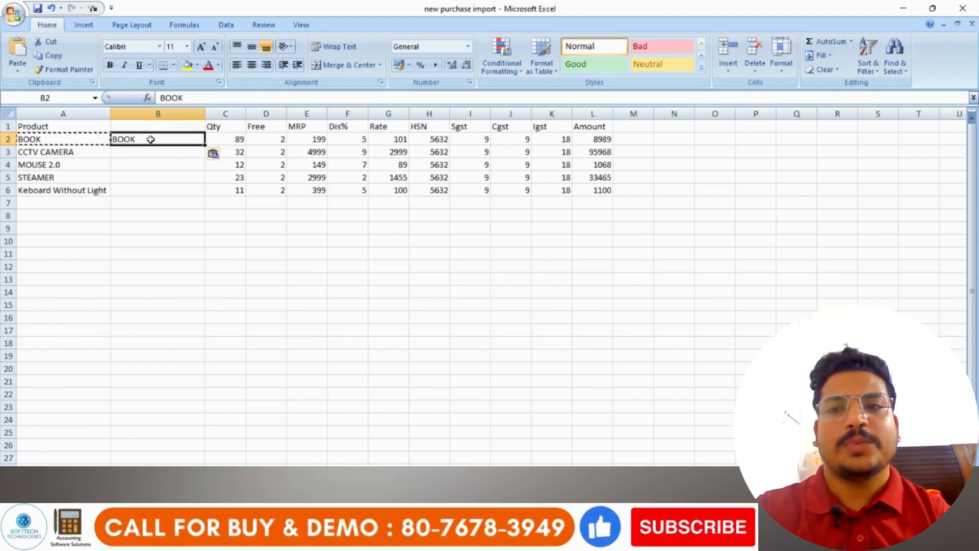
Switch to Marg ERP, try column B as the second Excel field for ITEM_NAME, and clear it again
{"action": "key", "text": "alt+Tab"}
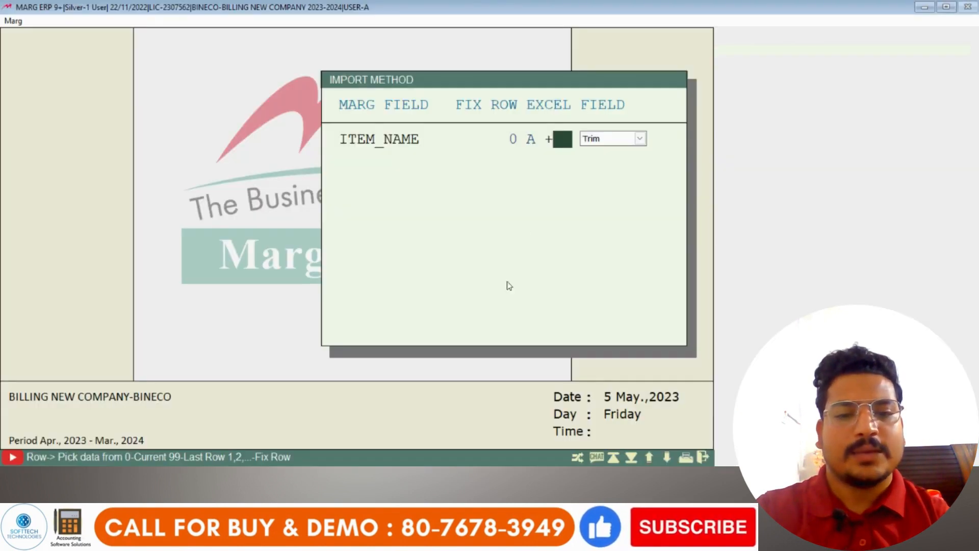
{"action": "type", "text": "B"}
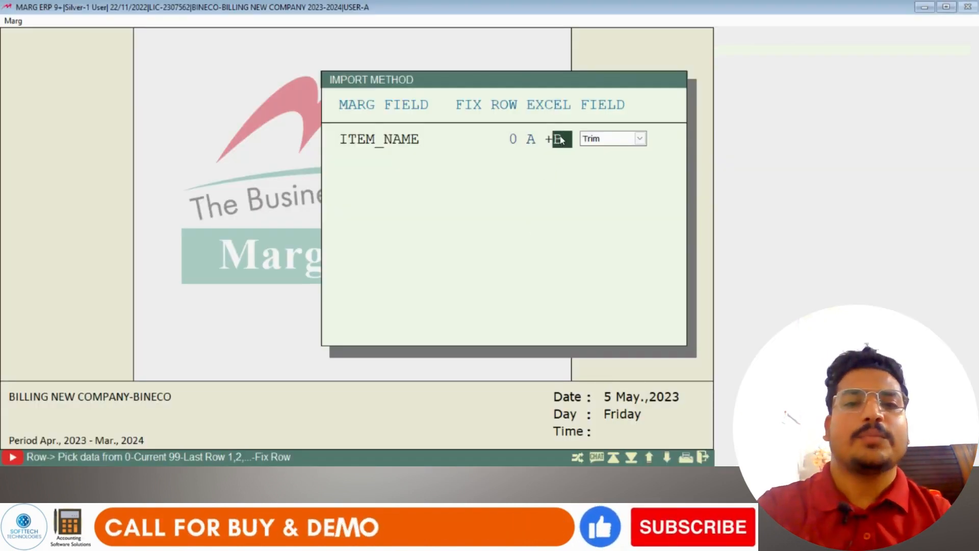
{"action": "key", "text": "BackSpace"}
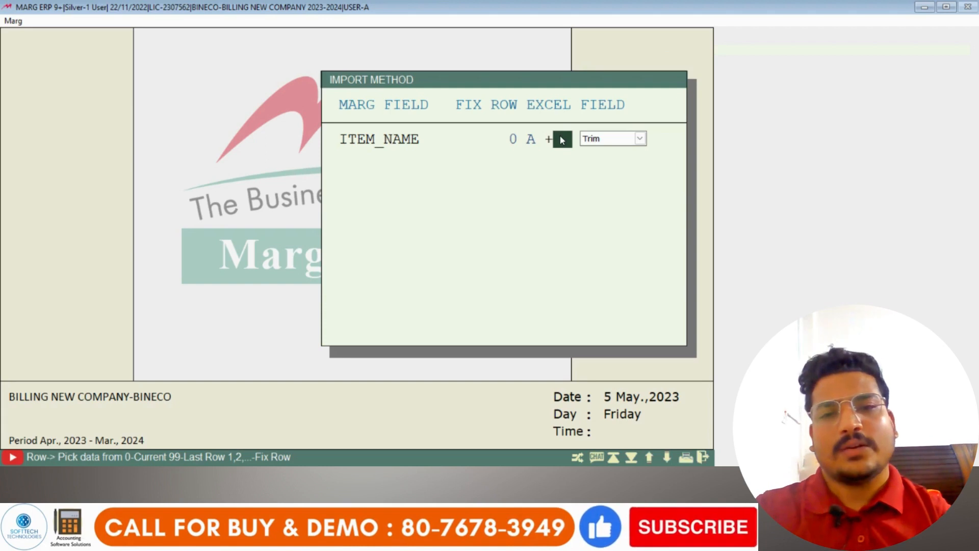
Switch to the Excel workbook and delete the extra column B between Product and Qty
{"action": "key", "text": "super"}
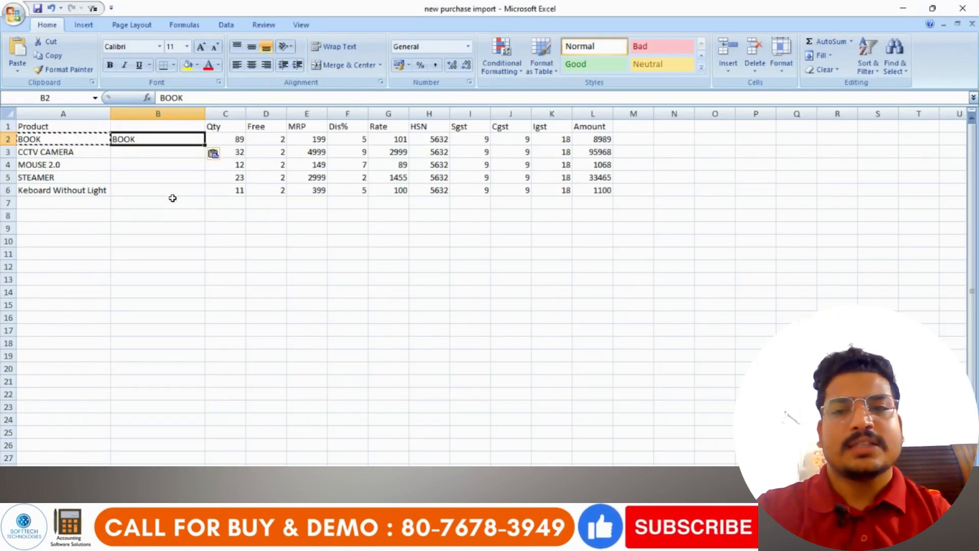
{"action": "left_click", "coordinate": [171, 203]}
{"action": "left_click", "coordinate": [153, 113]}
{"action": "right_click", "coordinate": [146, 116]}
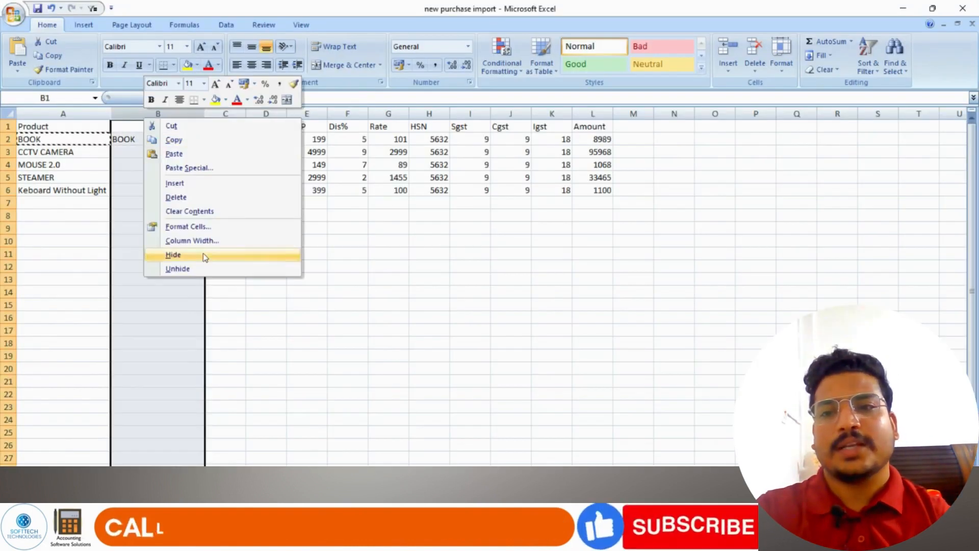
{"action": "left_click", "coordinate": [195, 197]}
{"action": "left_click", "coordinate": [129, 152]}
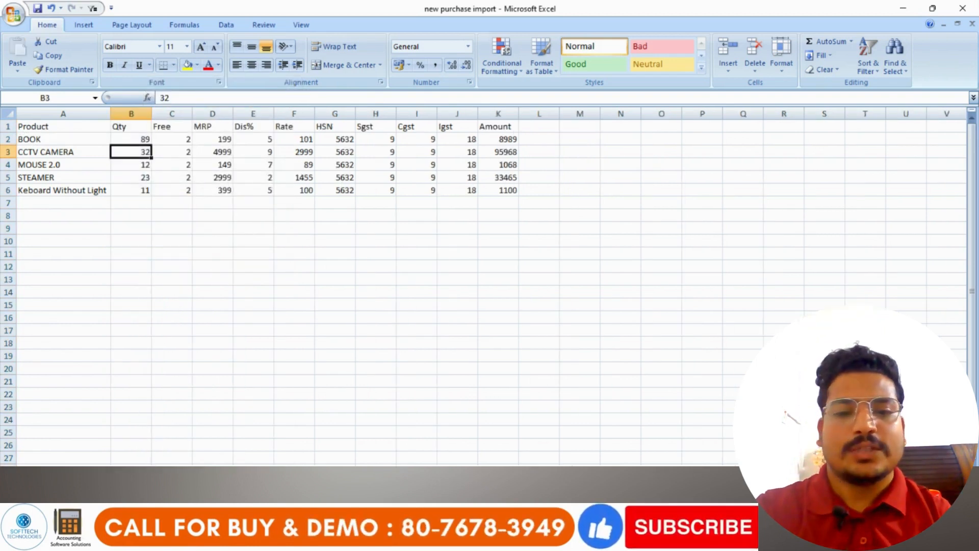
Switch back to Marg ERP and finish the ITEM_NAME mapping with no second column and the Default option
{"action": "left_click", "coordinate": [657, 537]}
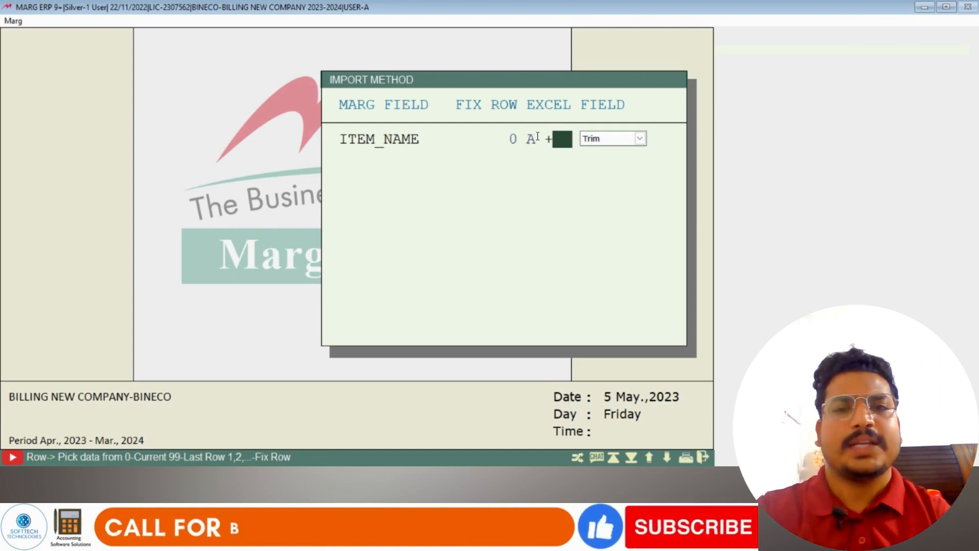
{"action": "key", "text": "Return"}
{"action": "key", "text": "Up"}
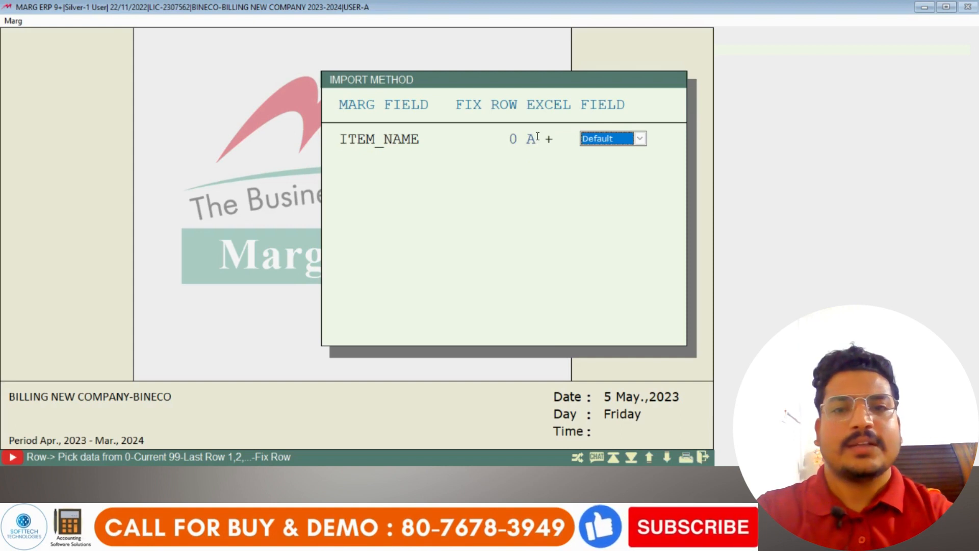
{"action": "key", "text": "Return"}
Open the format variables list for a new import field and filter it by the description QUANTITY
{"action": "key", "text": "Return"}
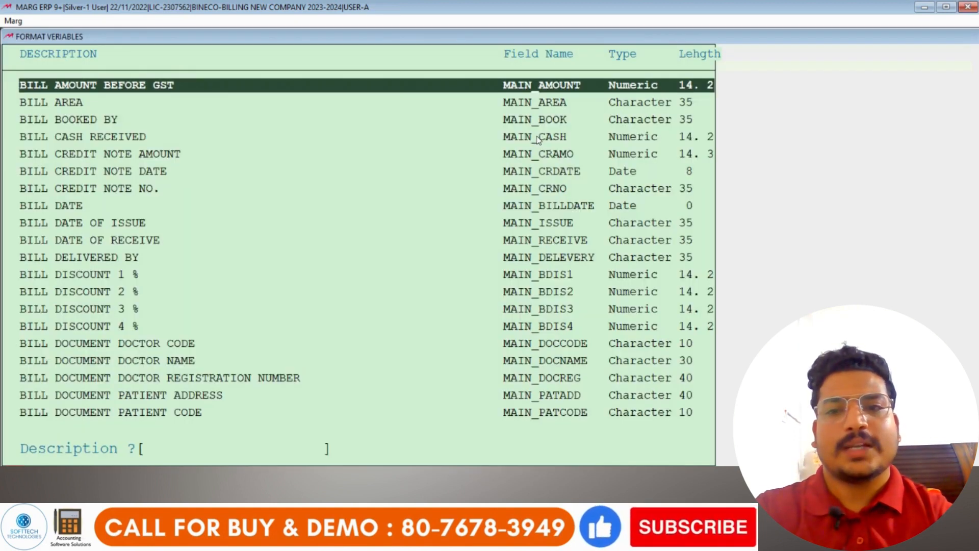
{"action": "type", "text": "Q"}
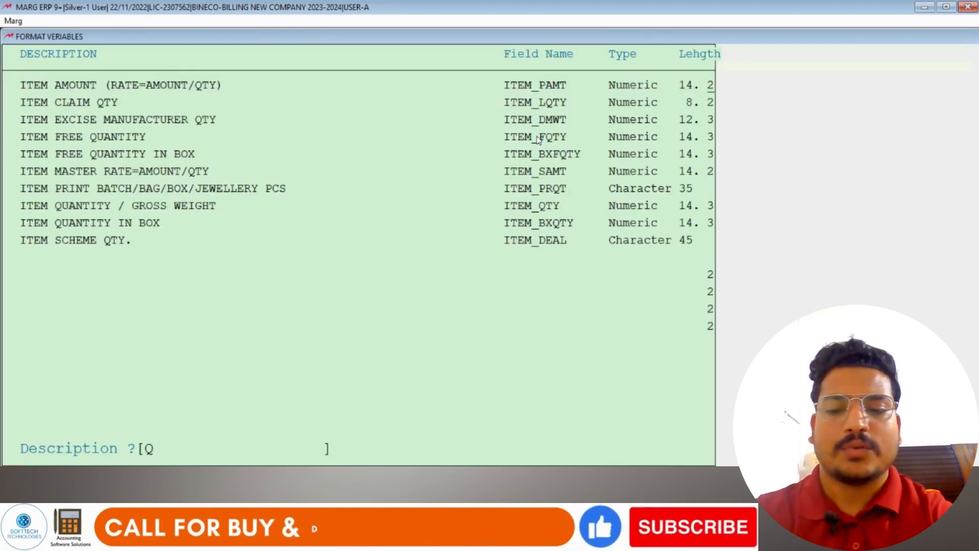
{"action": "type", "text": "UANTI"}
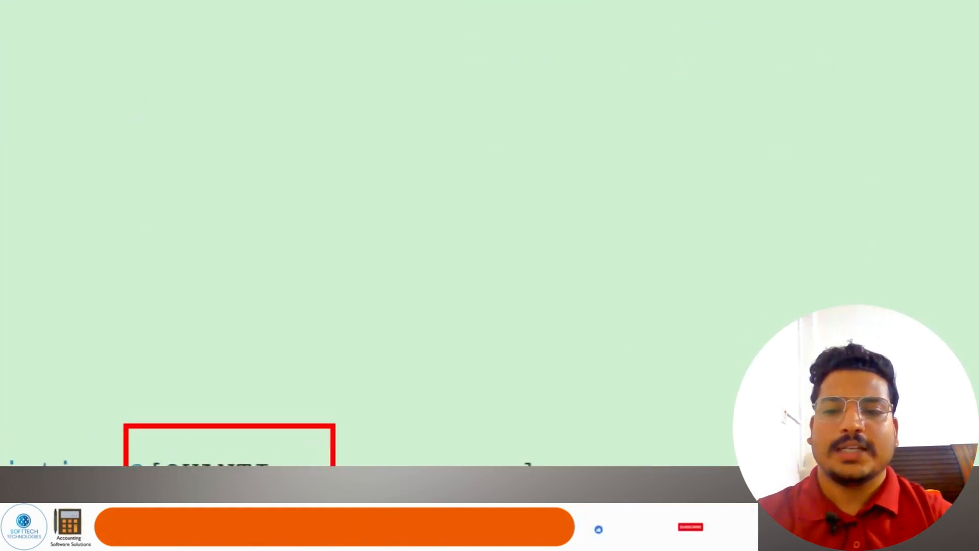
{"action": "type", "text": "TY"}
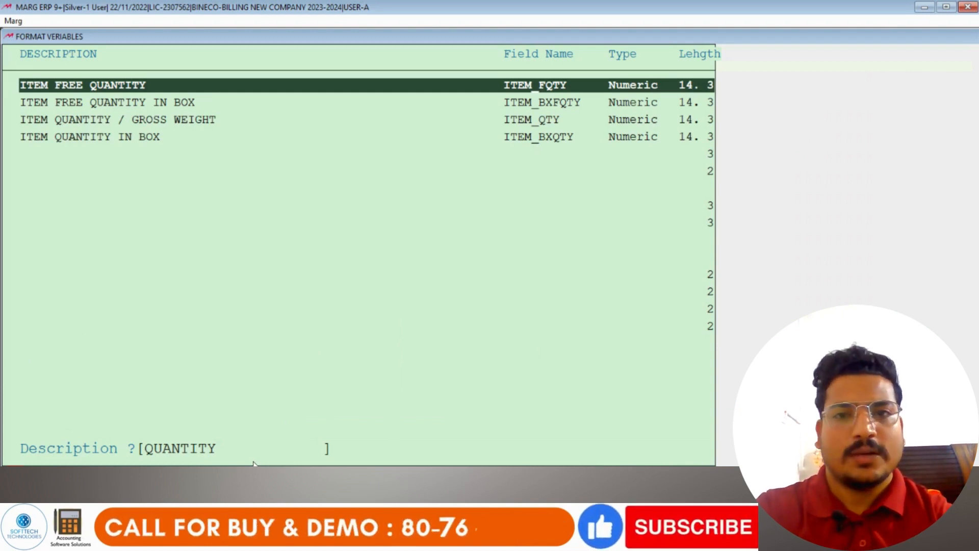
Compare the free, boxed and gross weight quantity variables and their field names in the filtered list
{"action": "key", "text": "Down"}
{"action": "key", "text": "Down"}
{"action": "key", "text": "Down"}
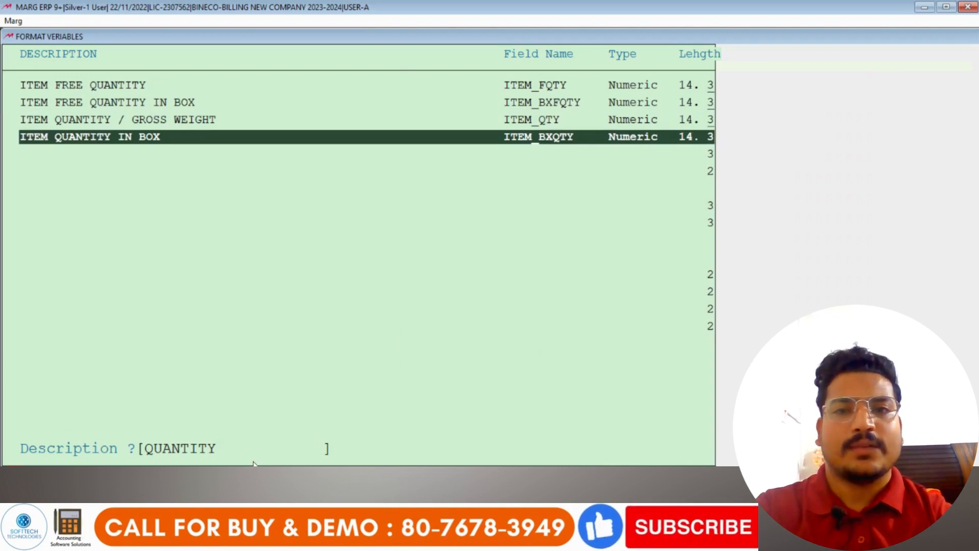
{"action": "key", "text": "Up"}
{"action": "key", "text": "Up"}
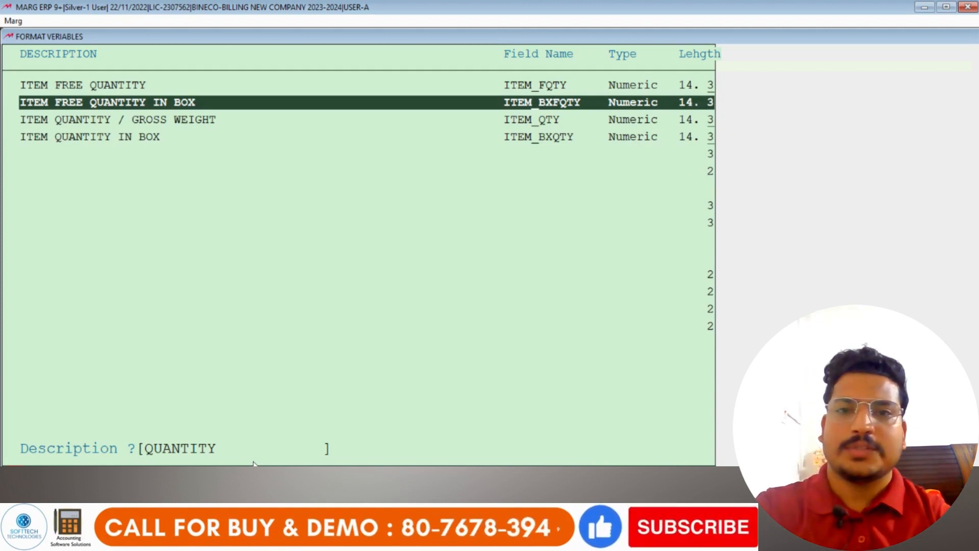
{"action": "key", "text": "Down"}
{"action": "key", "text": "Down"}
{"action": "key", "text": "Up"}
{"action": "key", "text": "Up"}
{"action": "key", "text": "Up"}
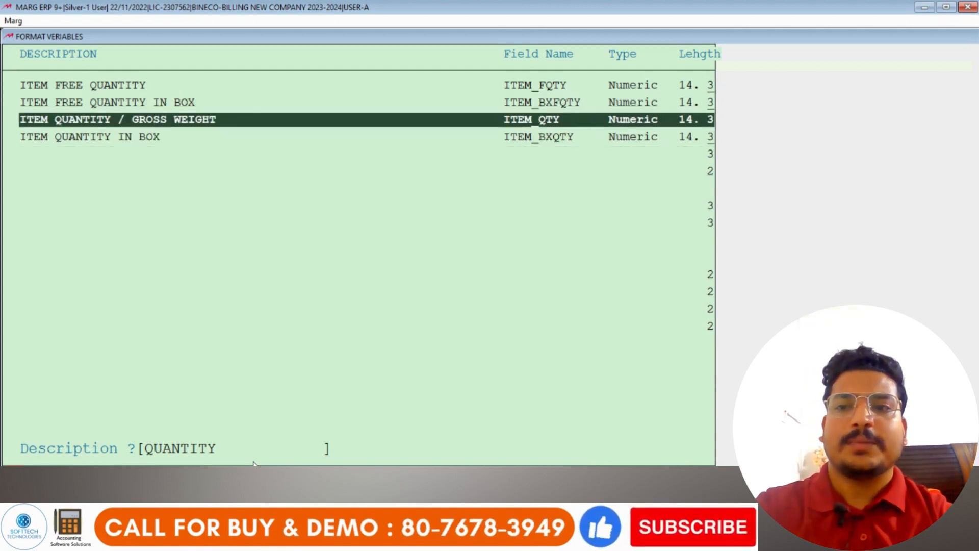
{"action": "key", "text": "Down"}
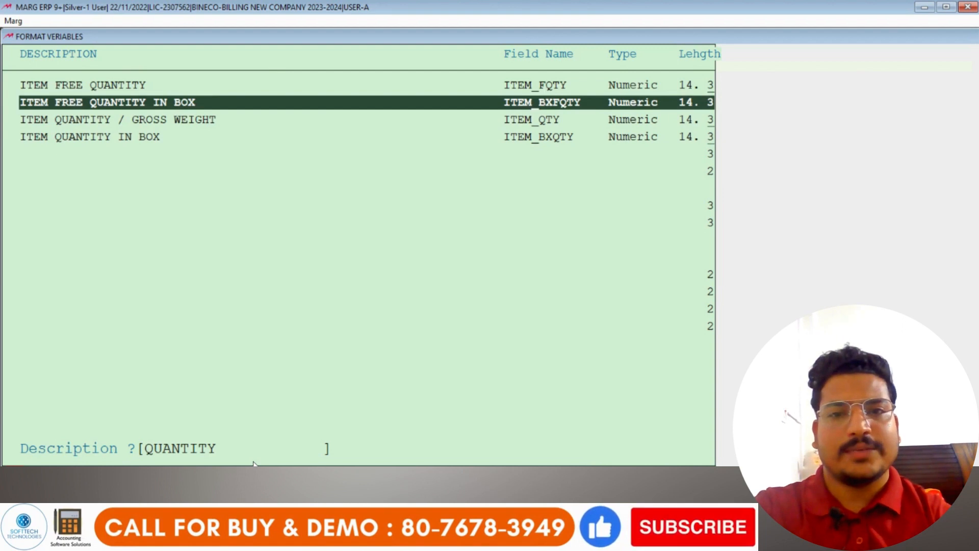
{"action": "key", "text": "Down"}
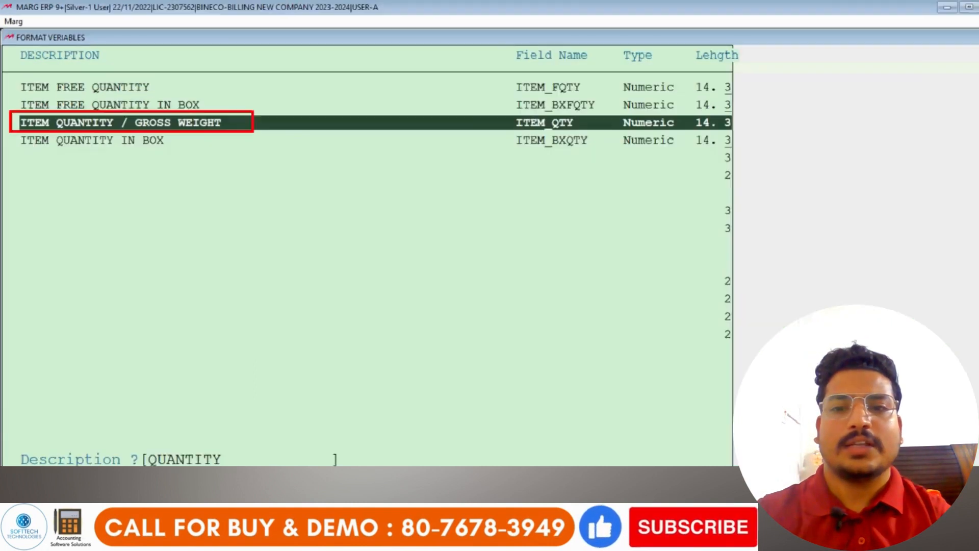
{"action": "key", "text": "Up"}
{"action": "key", "text": "Up"}
{"action": "key", "text": "Down"}
{"action": "key", "text": "Down"}
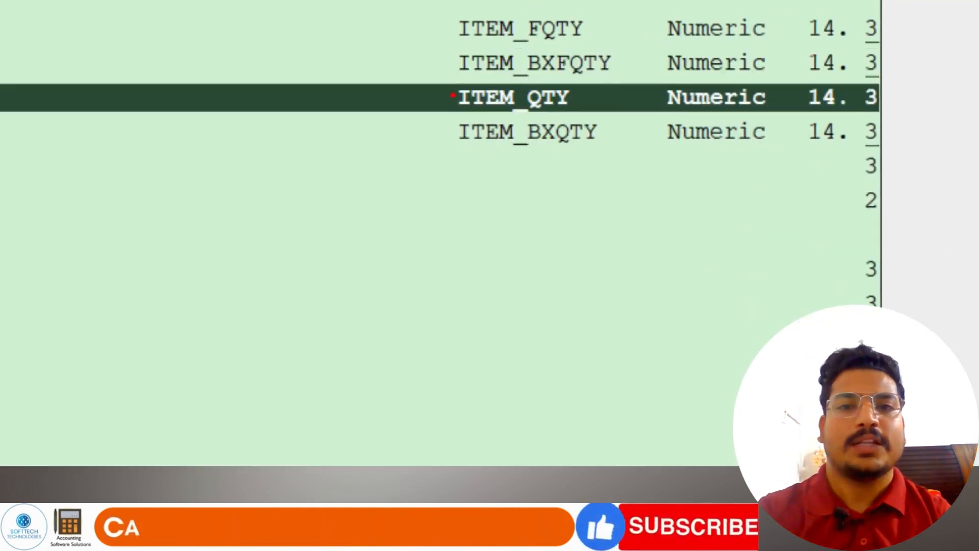
{"action": "left_click", "coordinate": [604, 129]}
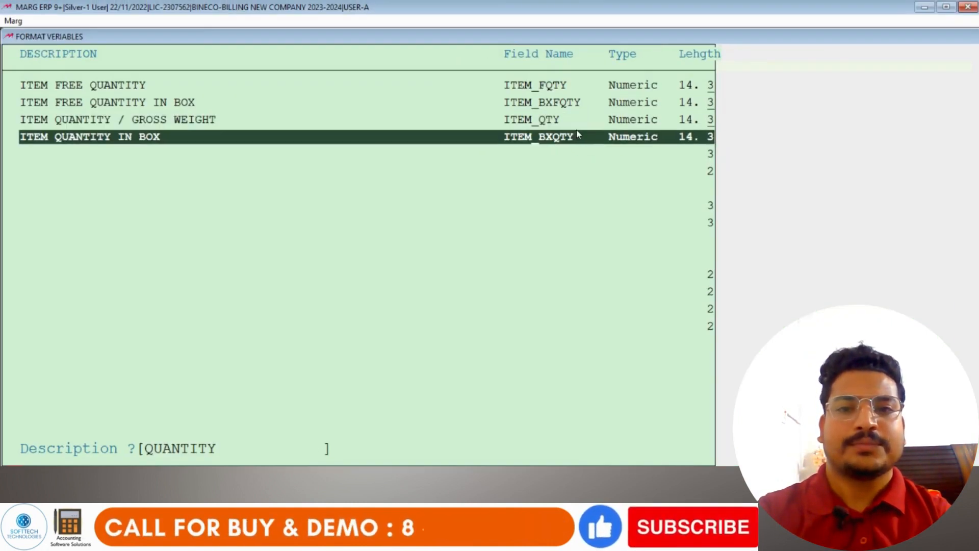
Add ITEM QUANTITY / GROSS WEIGHT as an import field and map it to Excel column B with the Default option
{"action": "key", "text": "Up"}
{"action": "key", "text": "Return"}
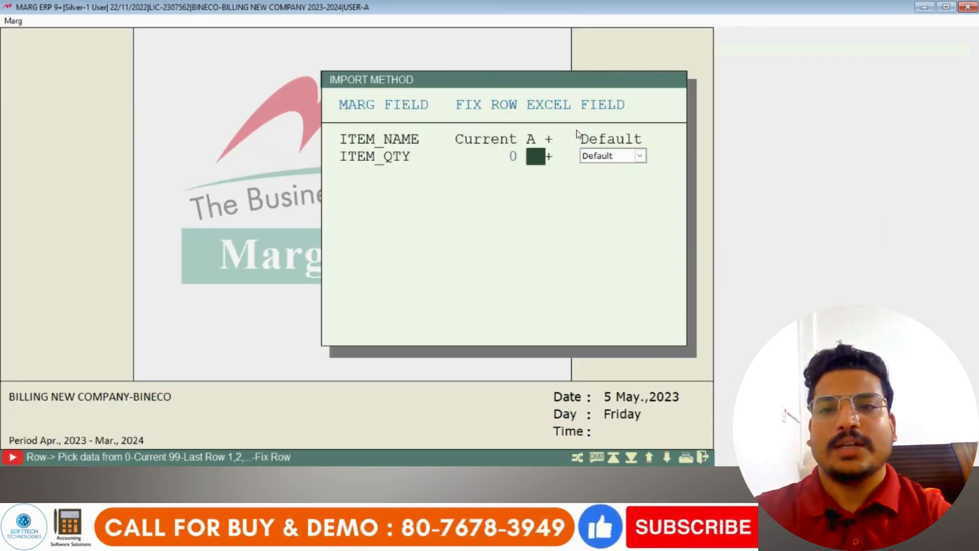
{"action": "key", "text": "Return"}
{"action": "key", "text": "Return"}
{"action": "key", "text": "Return"}
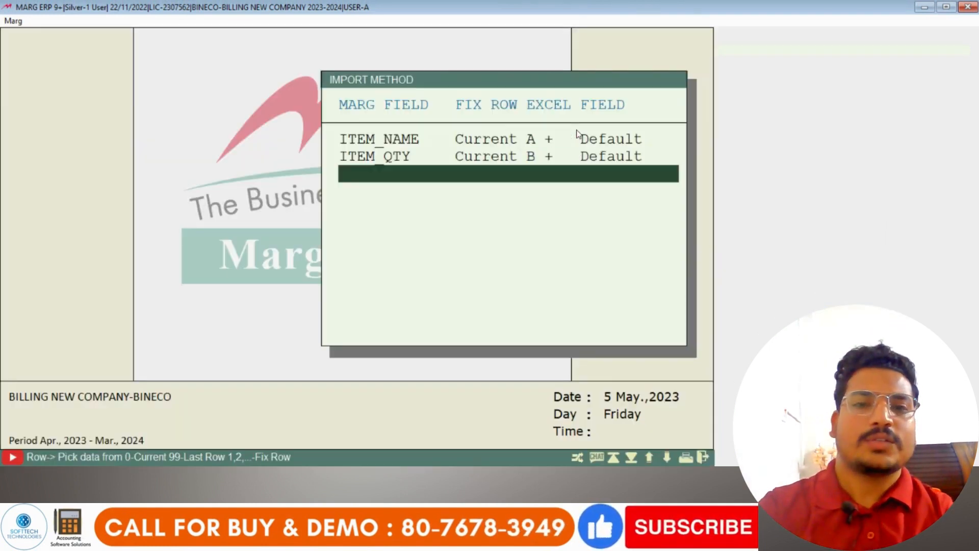
Open the format variables list for another field, switch to the Excel workbook and select the Free column
{"action": "key", "text": "Return"}
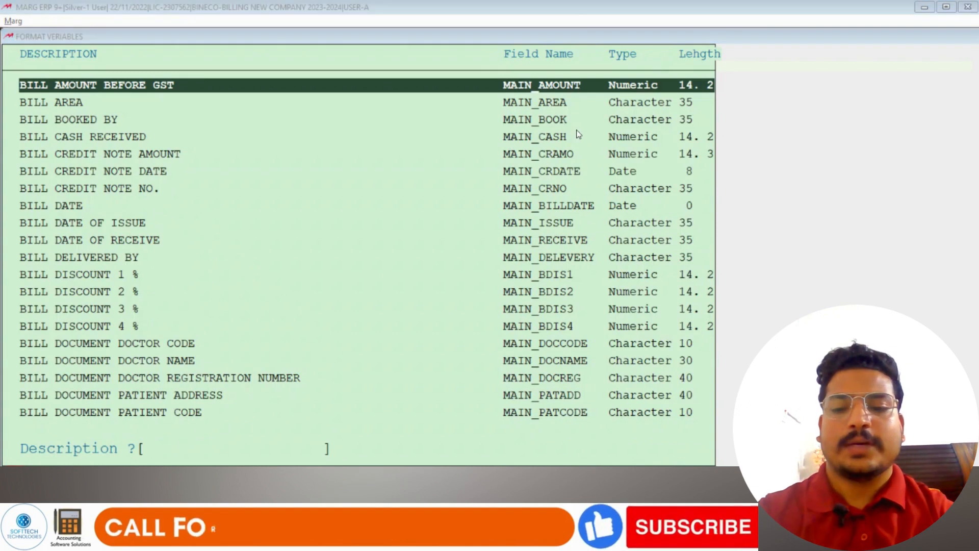
{"action": "key", "text": "alt+Tab"}
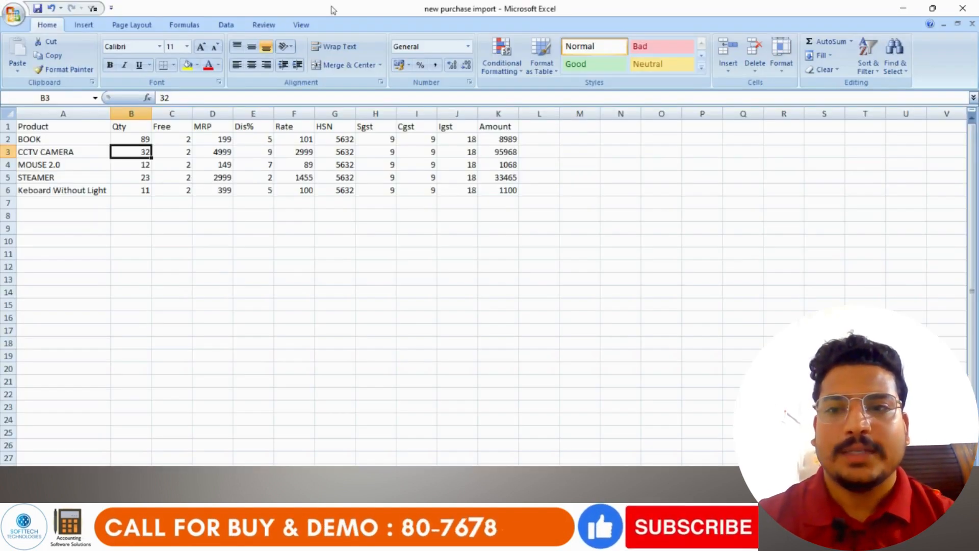
{"action": "left_click", "coordinate": [178, 114]}
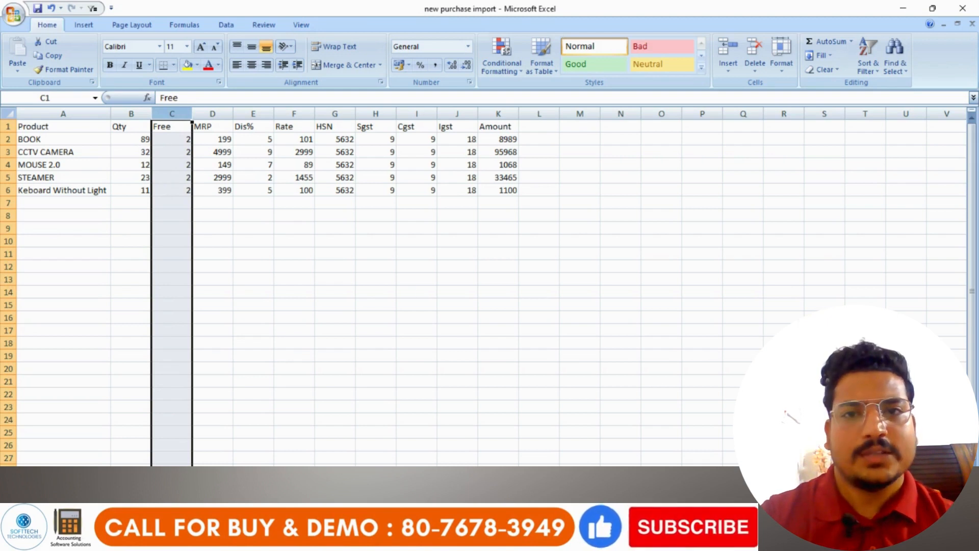
Switch back to Marg ERP, find ITEM FREE QUANTITY with FREE QUAN and map it to Excel column C with the Default option
{"action": "key", "text": "alt+Tab"}
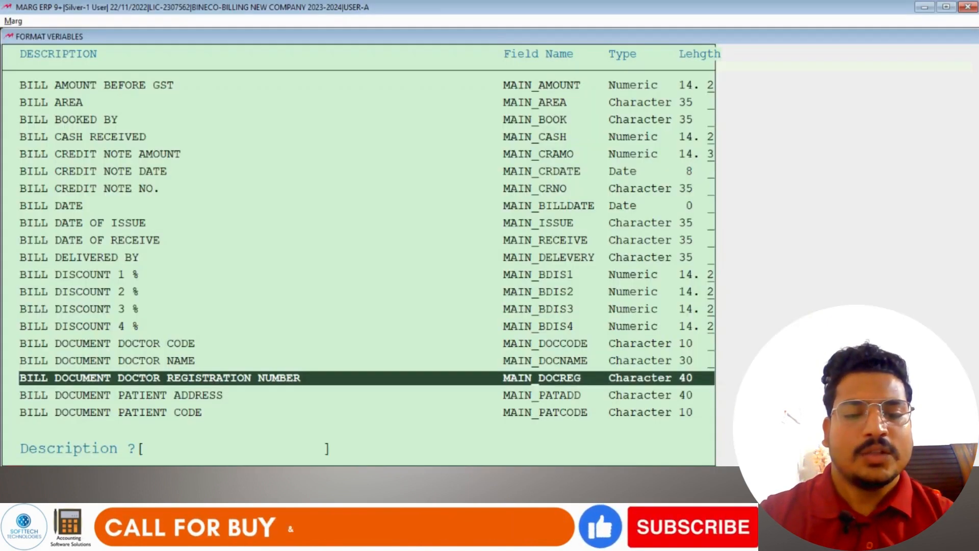
{"action": "left_click", "coordinate": [415, 258]}
{"action": "type", "text": "FR"}
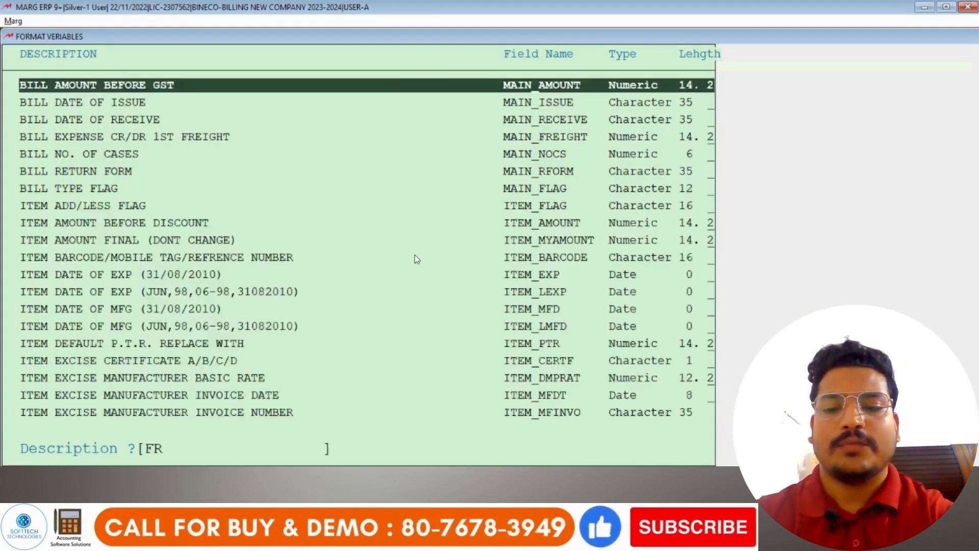
{"action": "type", "text": "EE Q"}
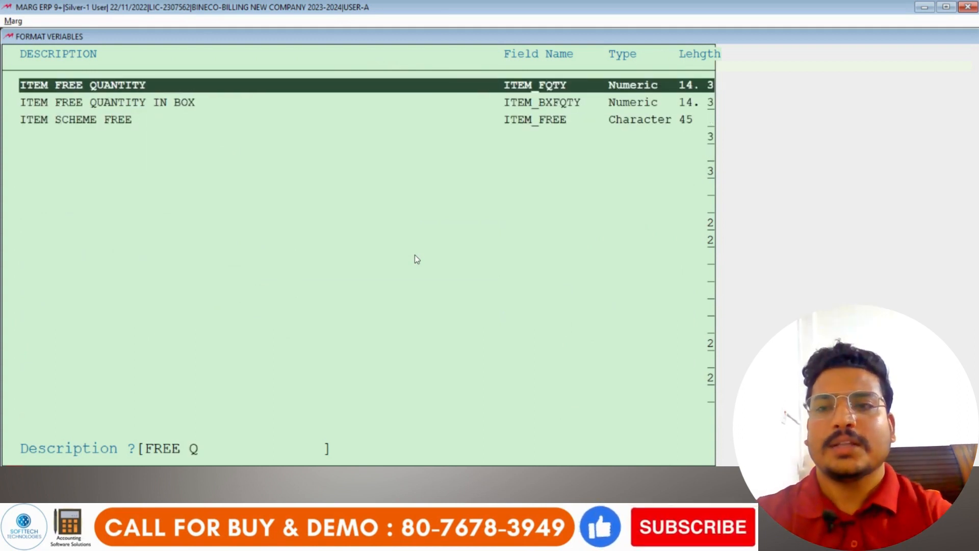
{"action": "type", "text": "UAN"}
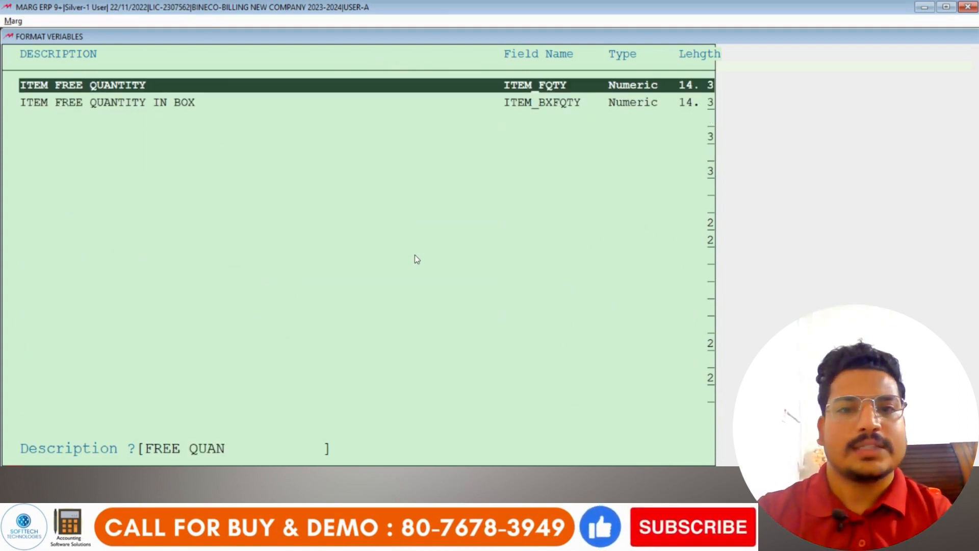
{"action": "key", "text": "Return"}
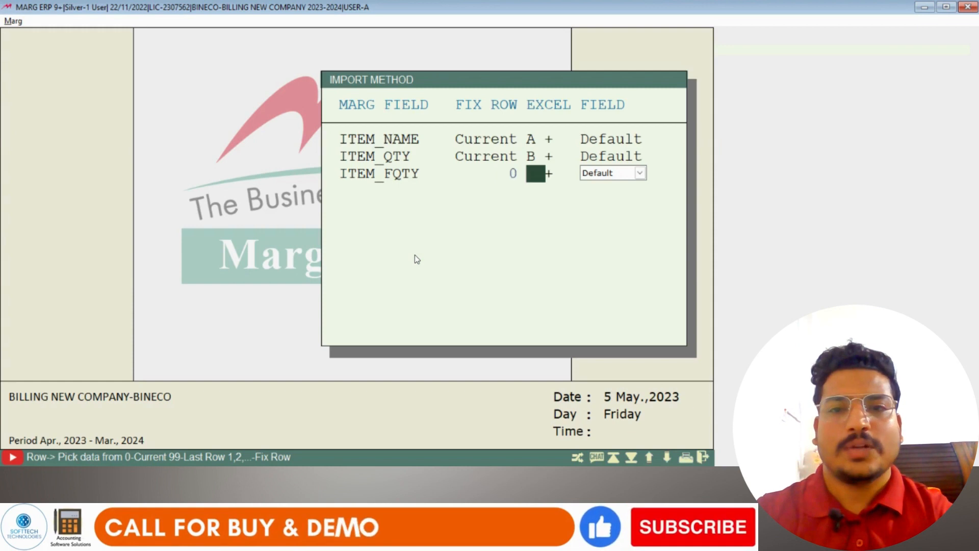
{"action": "type", "text": "C"}
{"action": "key", "text": "Return"}
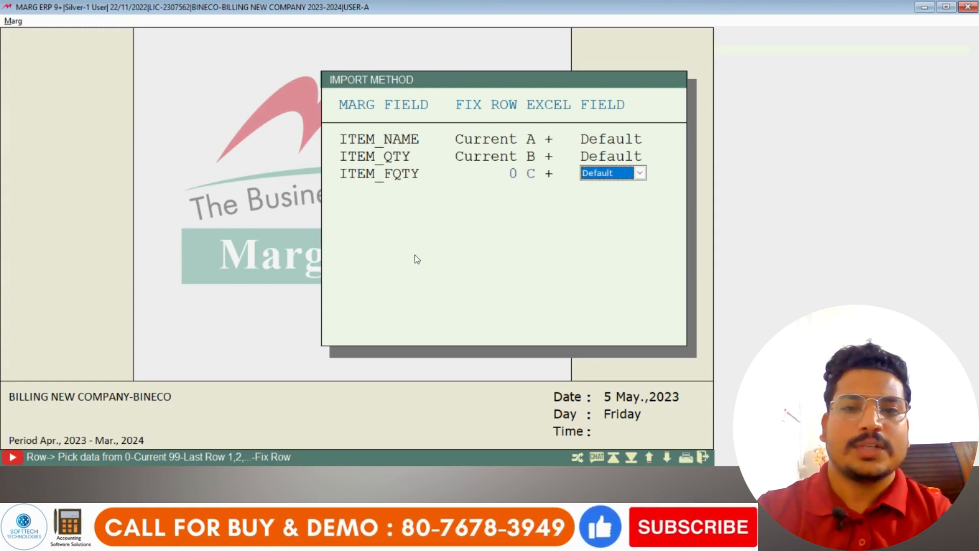
{"action": "key", "text": "Return"}
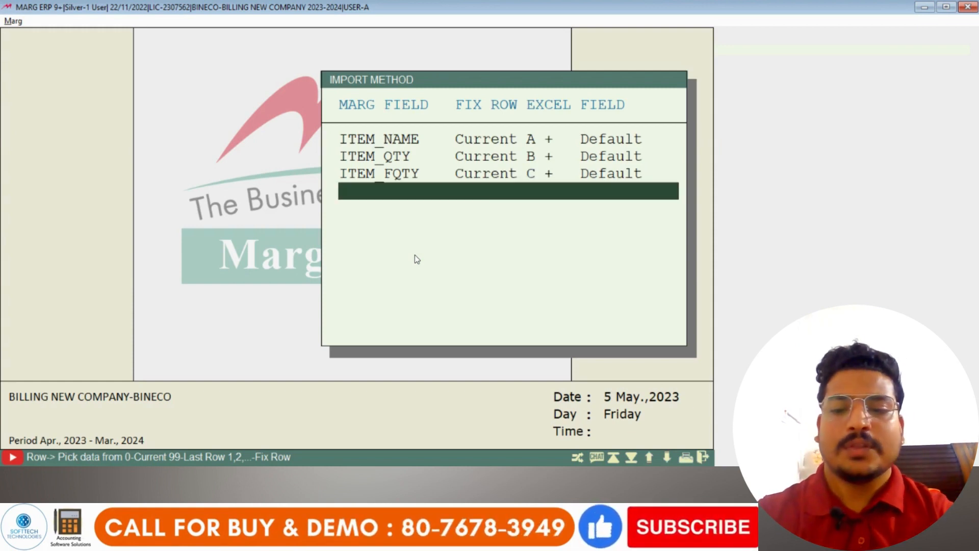
Check the MRP column in the Excel workbook, return to Marg ERP and map ITEM M.R.P. to column D with the Default option
{"action": "key", "text": "alt+Tab"}
{"action": "key", "text": "Right"}
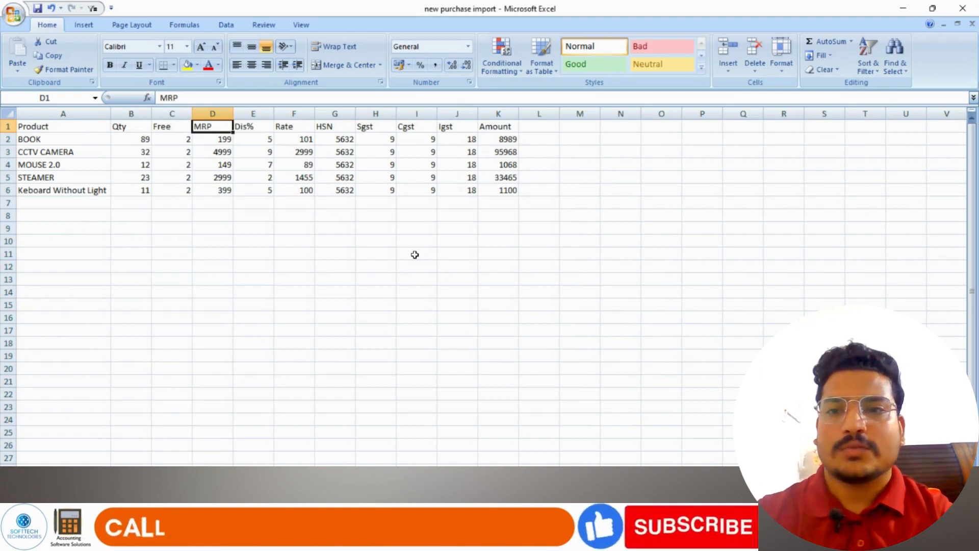
{"action": "key", "text": "alt+Tab"}
{"action": "key", "text": "Return"}
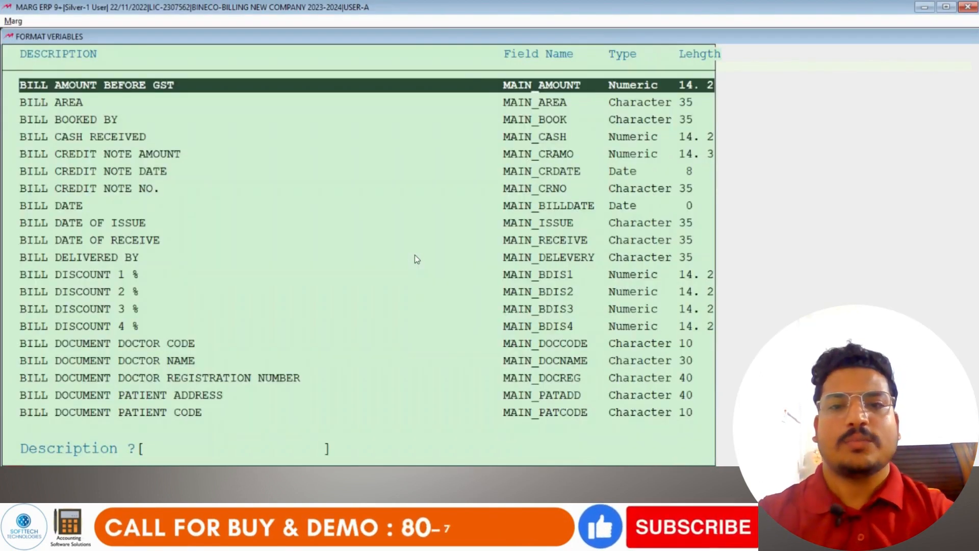
{"action": "type", "text": "MRP"}
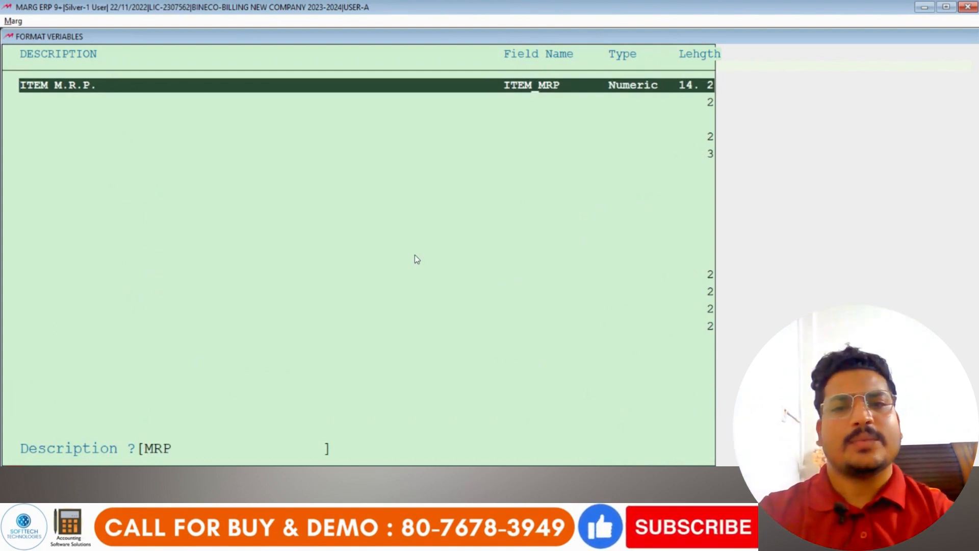
{"action": "key", "text": "Return"}
{"action": "key", "text": "Return"}
{"action": "type", "text": "D"}
{"action": "key", "text": "Return"}
{"action": "key", "text": "Return"}
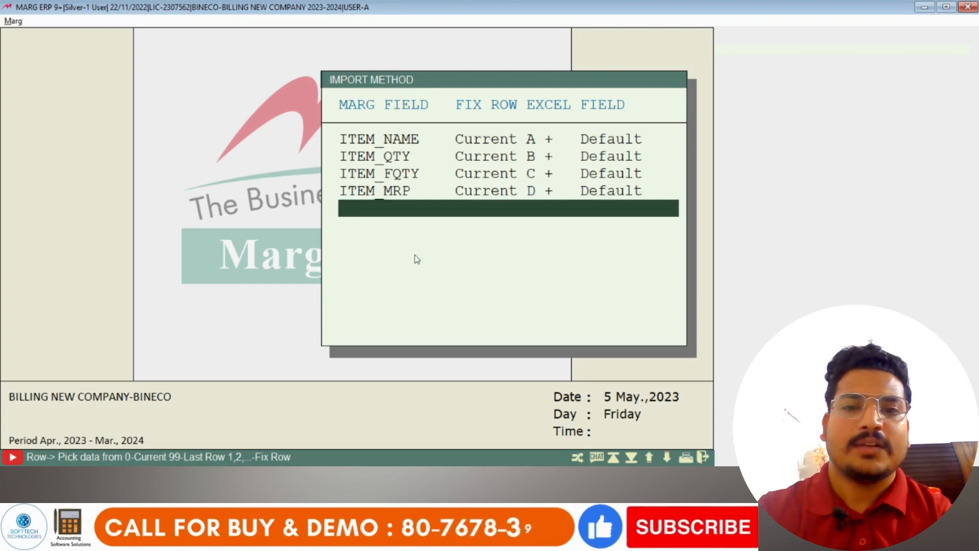
Check the Dis% column in the Excel workbook, return to Marg ERP and filter the variables for a new field by DISCOUNT
{"action": "key", "text": "alt+Tab"}
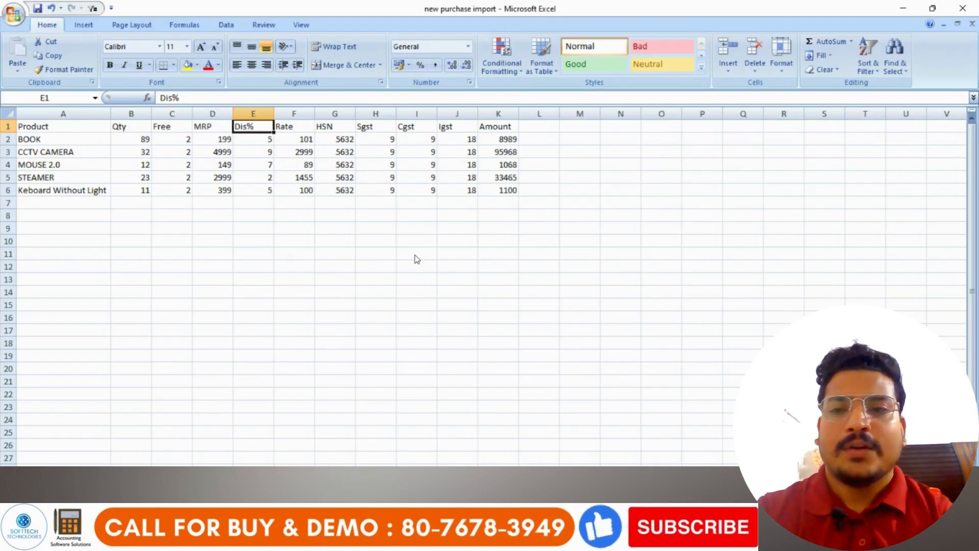
{"action": "key", "text": "alt+Tab"}
{"action": "key", "text": "Return"}
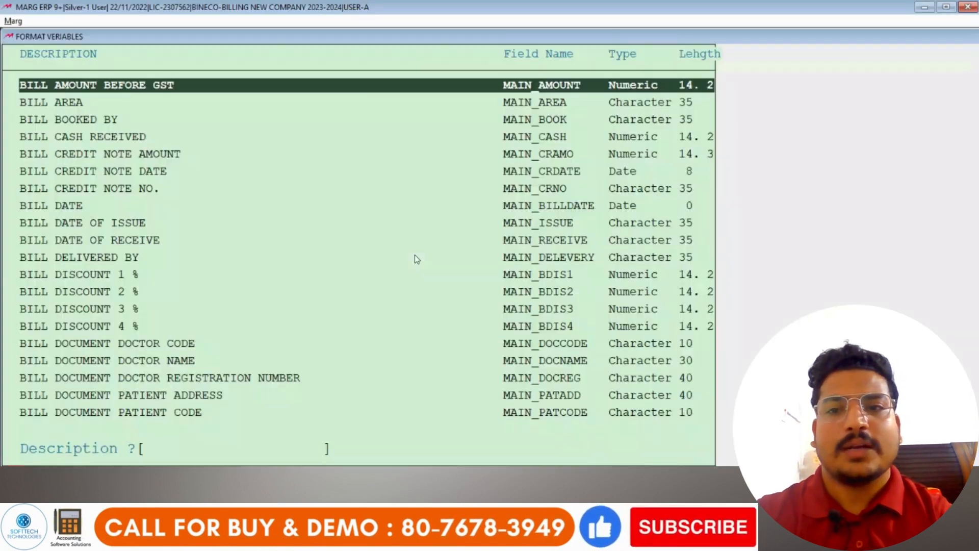
{"action": "type", "text": "DIS"}
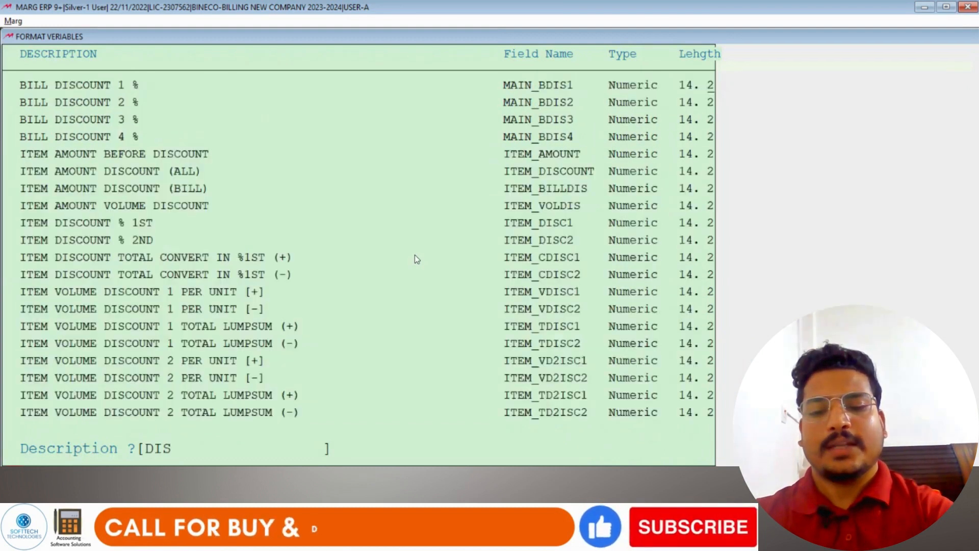
{"action": "type", "text": "COUNT"}
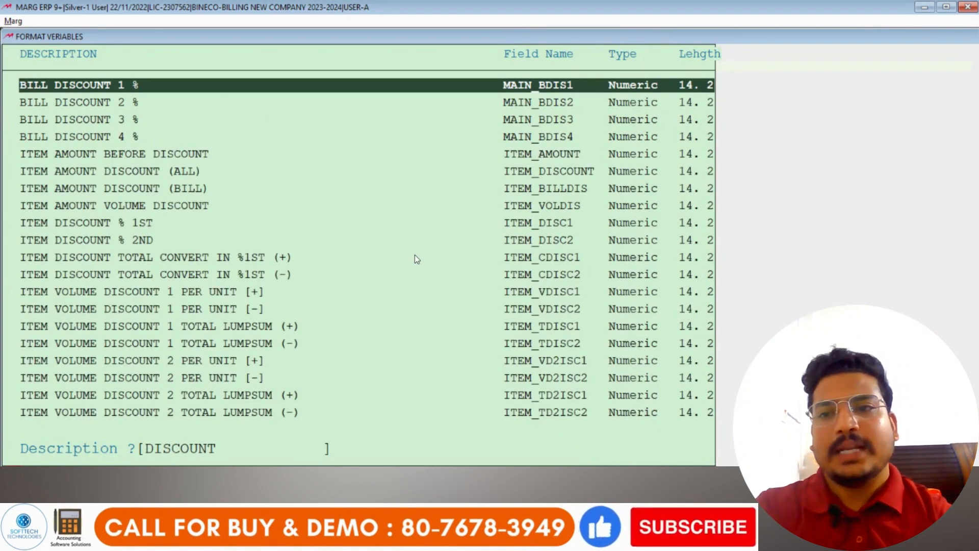
Add ITEM DISCOUNT % 1ST as an import field and map it to Excel column E with the Default option
{"action": "key", "text": "Down"}
{"action": "key", "text": "Down"}
{"action": "key", "text": "Down"}
{"action": "key", "text": "Down"}
{"action": "key", "text": "Down"}
{"action": "key", "text": "Down"}
{"action": "key", "text": "Down"}
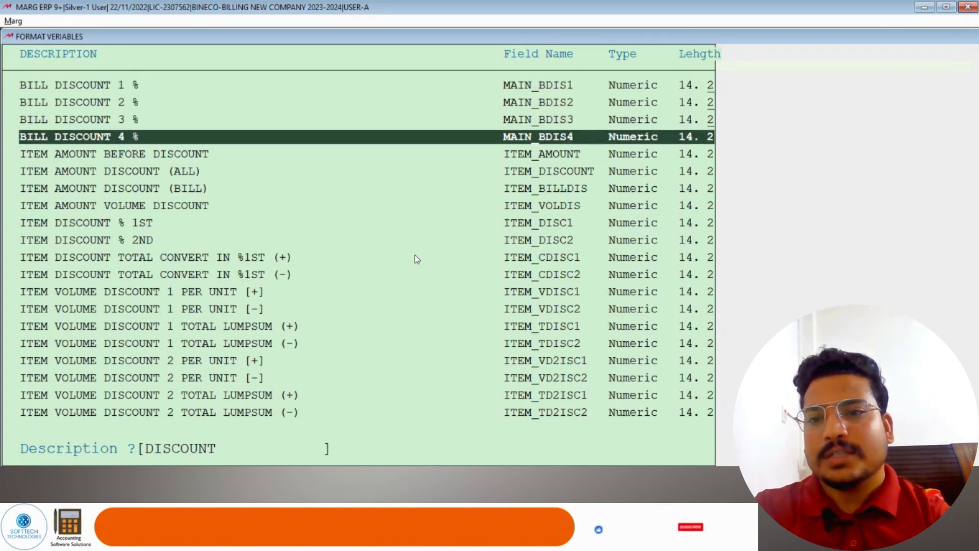
{"action": "key", "text": "Down"}
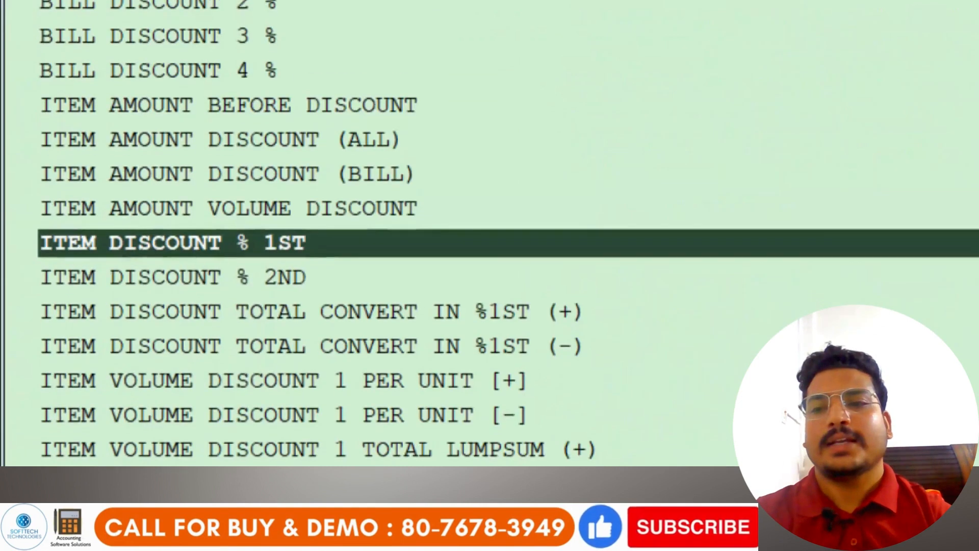
{"action": "mouse_move", "coordinate": [20, 218]}
{"action": "left_mouse_down"}
{"action": "mouse_move", "coordinate": [262, 264]}
{"action": "mouse_move", "coordinate": [389, 261]}
{"action": "left_mouse_up"}
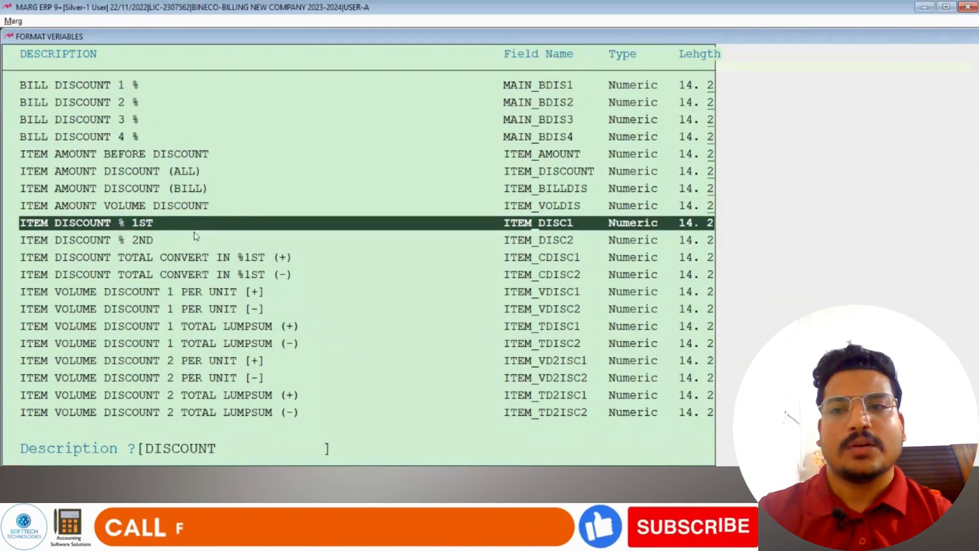
{"action": "key", "text": "Down"}
{"action": "key", "text": "Up"}
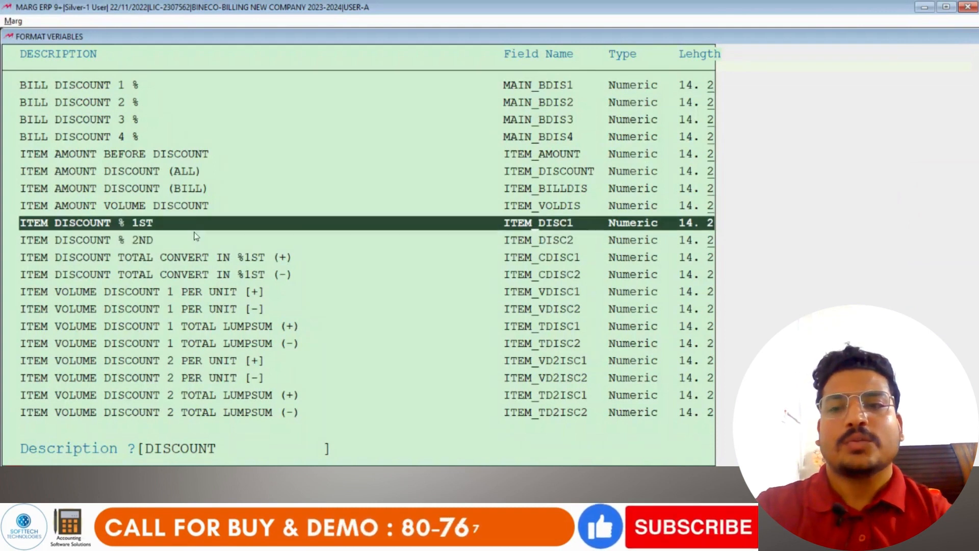
{"action": "key", "text": "Return"}
{"action": "key", "text": "Return"}
{"action": "key", "text": "Return"}
{"action": "key", "text": "Return"}
Check the Rate column in the Excel workbook, return to Marg ERP and filter the variables for a new field by ITEM RATE
{"action": "key", "text": "alt+Tab"}
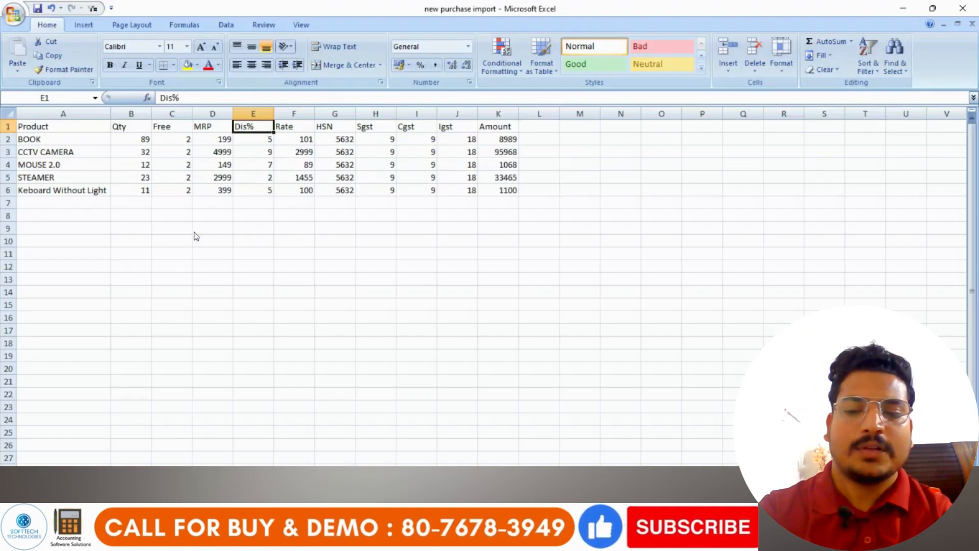
{"action": "key", "text": "Right"}
{"action": "key", "text": "alt+Tab"}
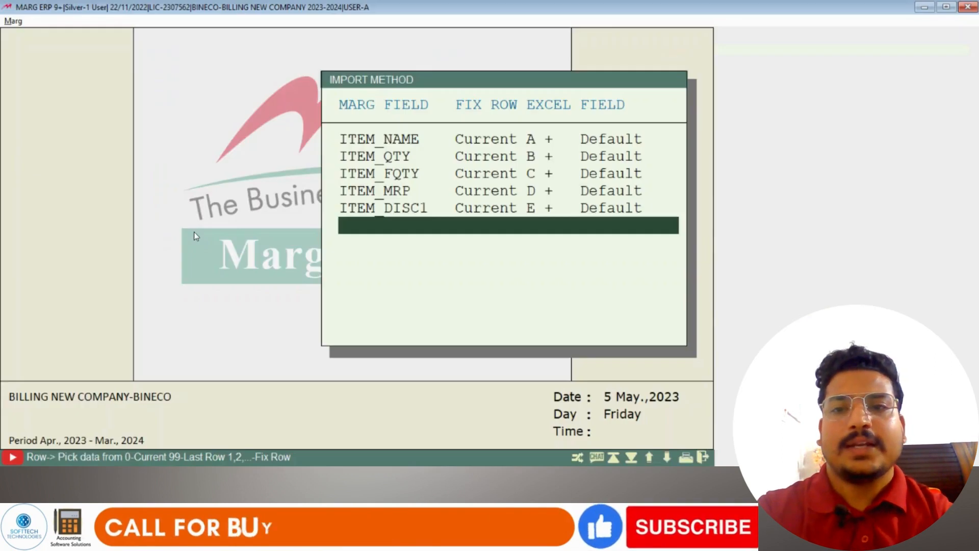
{"action": "key", "text": "Return"}
{"action": "type", "text": "ITEM"}
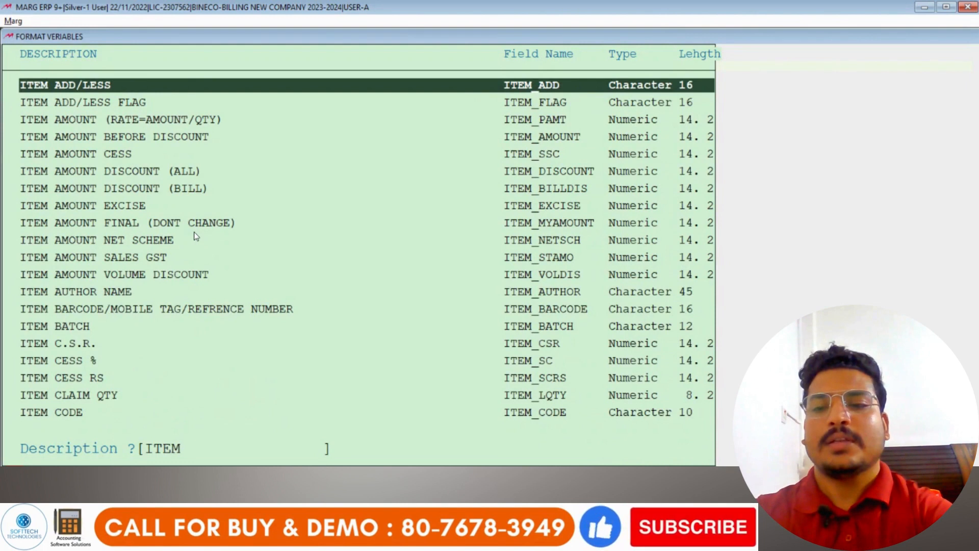
{"action": "type", "text": " RATE"}
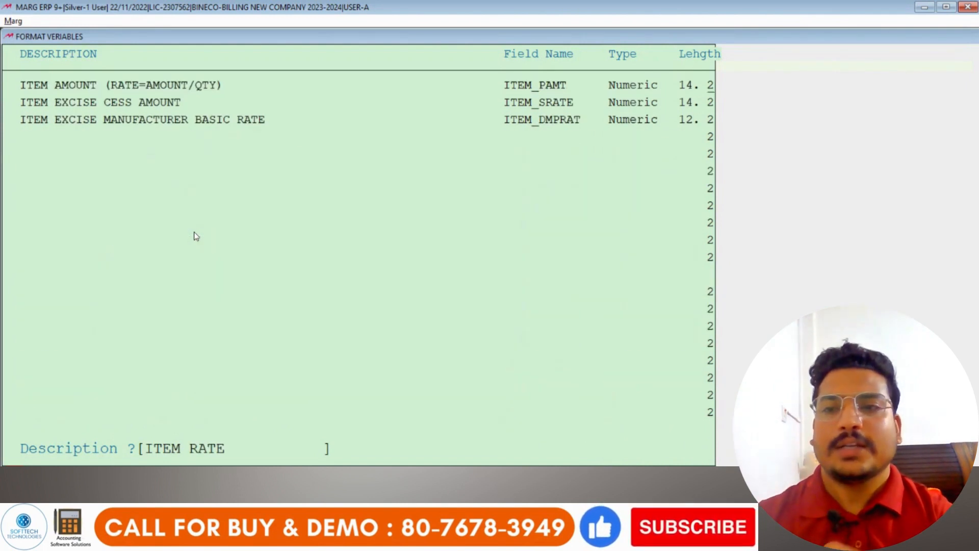
Add ITEM RATE as an import field and map it to Excel column F from the current row with the Default option
{"action": "key", "text": "Down"}
{"action": "key", "text": "Down"}
{"action": "key", "text": "Down"}
{"action": "key", "text": "Down"}
{"action": "key", "text": "Down"}
{"action": "key", "text": "Down"}
{"action": "key", "text": "Down"}
{"action": "key", "text": "Down"}
{"action": "key", "text": "Down"}
{"action": "key", "text": "Down"}
{"action": "key", "text": "Down"}
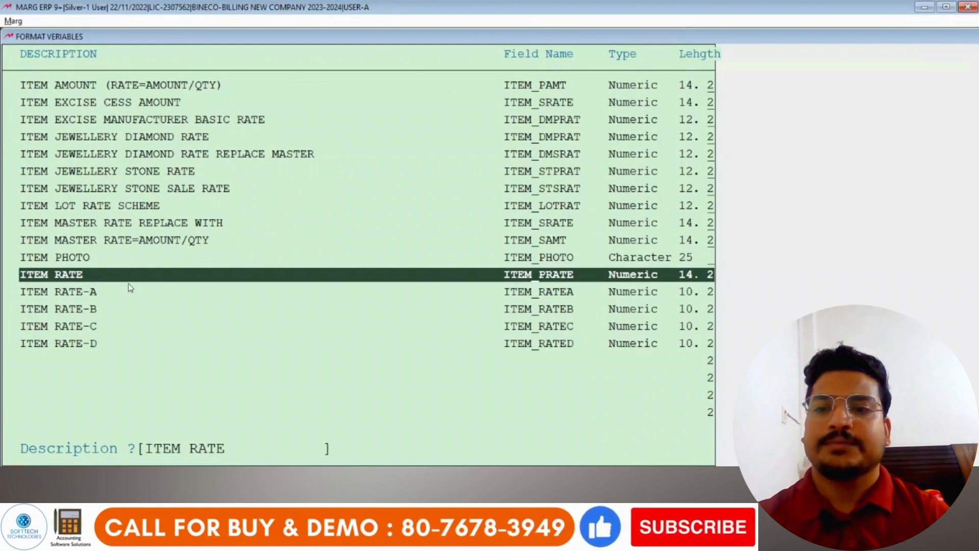
{"action": "key", "text": "Return"}
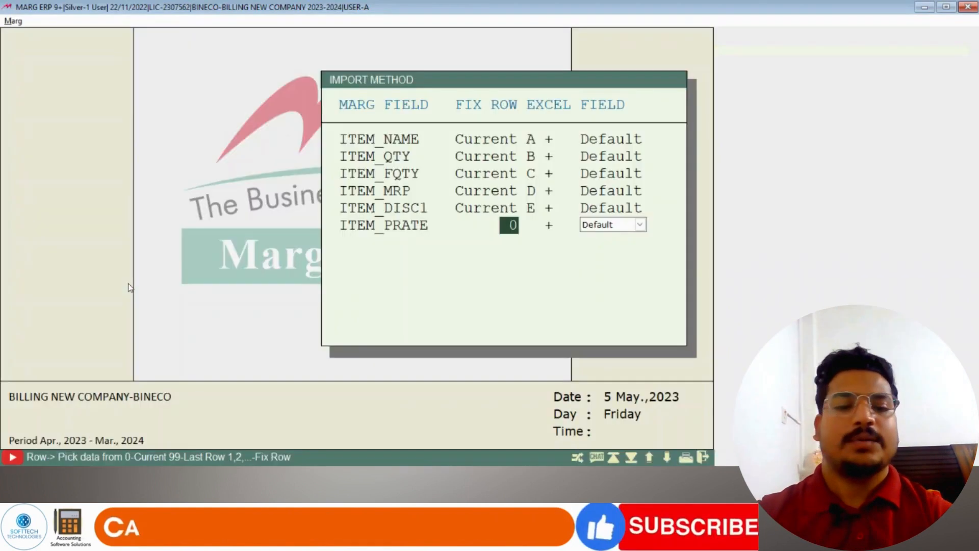
{"action": "key", "text": "Return"}
{"action": "key", "text": "Return"}
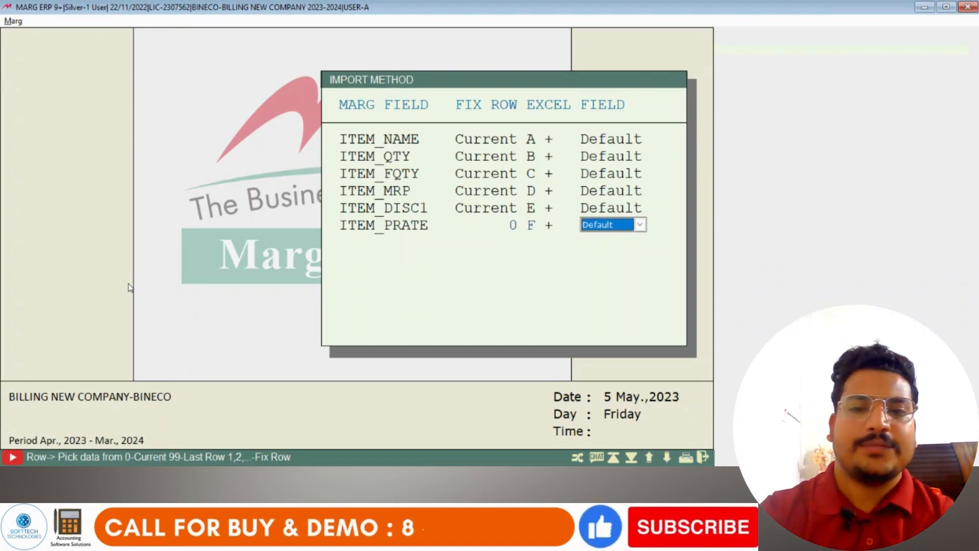
{"action": "key", "text": "Return"}
Switch to the Excel workbook and check the HSN column and the formula behind the first Amount value
{"action": "key", "text": "alt+Tab"}
{"action": "key", "text": "Right"}
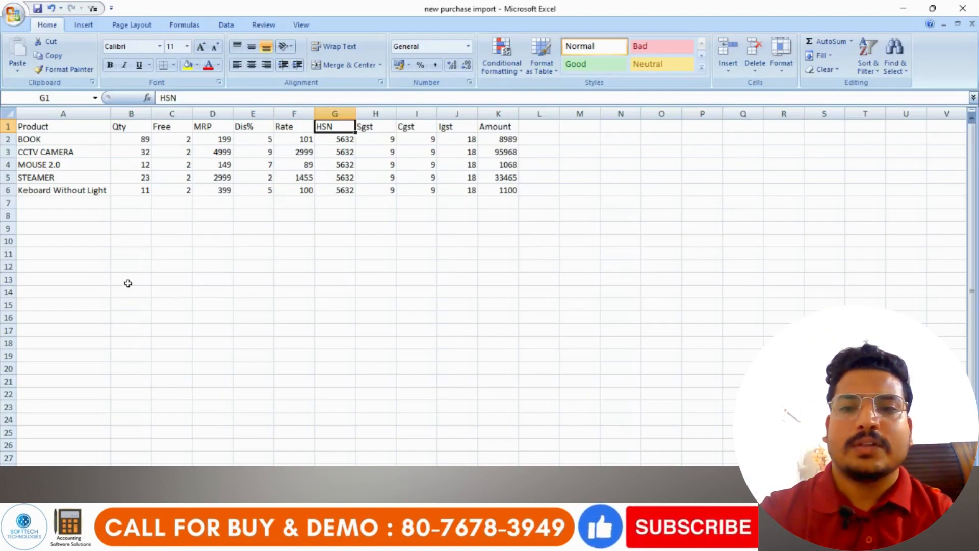
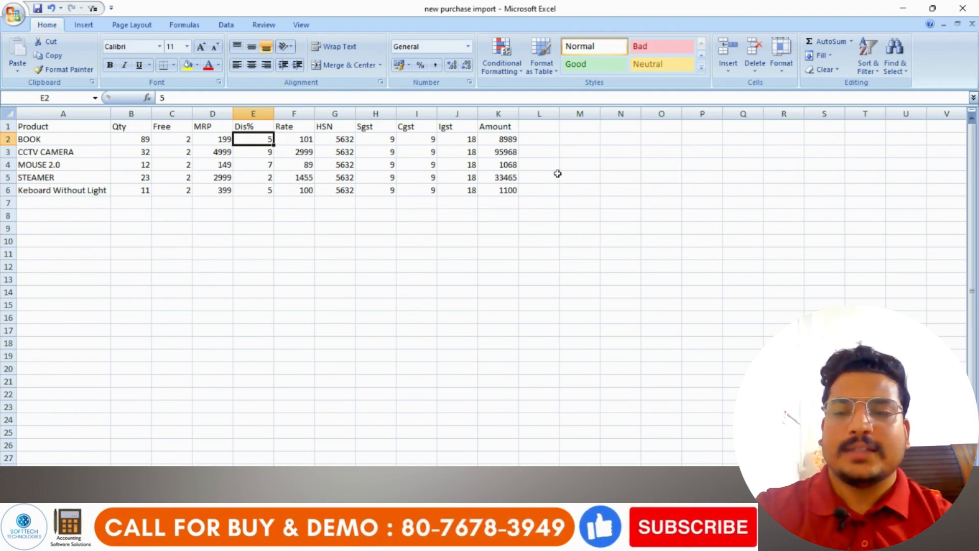
{"action": "left_click", "coordinate": [520, 240]}
{"action": "left_click", "coordinate": [506, 139]}
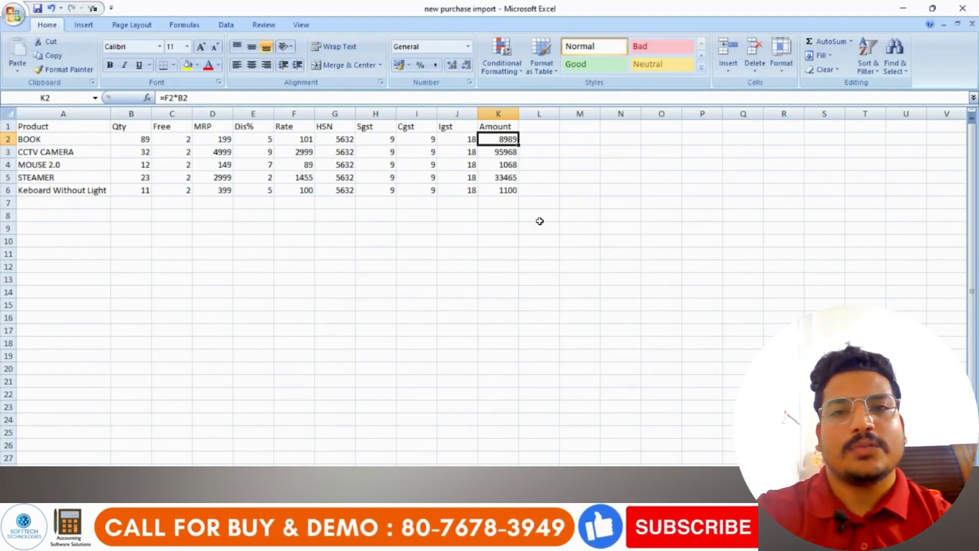
{"action": "left_click", "coordinate": [539, 221]}
{"action": "left_click", "coordinate": [538, 138]}
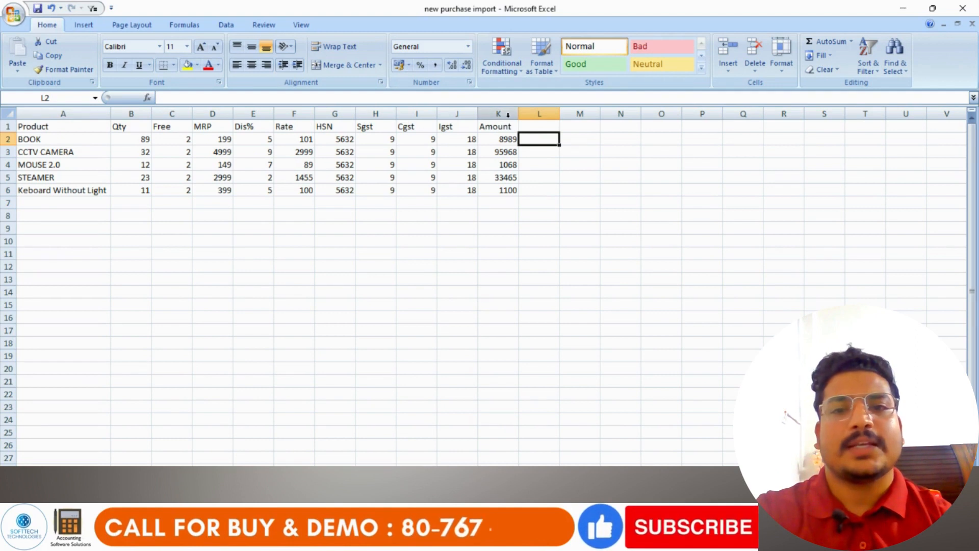
Copy the whole Amount column K into a blank Notepad document, copy the plain text from there, and return to Excel
{"action": "left_click", "coordinate": [507, 114]}
{"action": "right_click", "coordinate": [504, 115]}
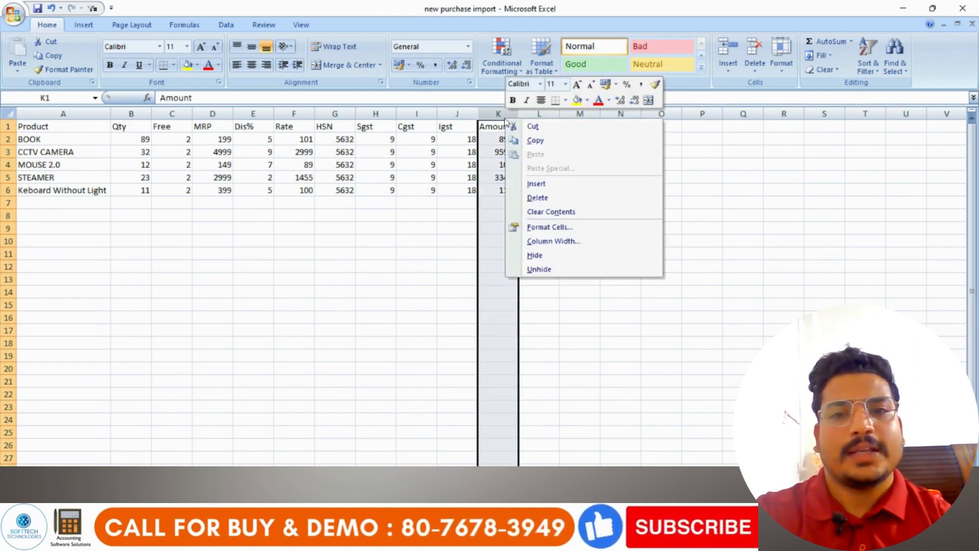
{"action": "left_click", "coordinate": [531, 142]}
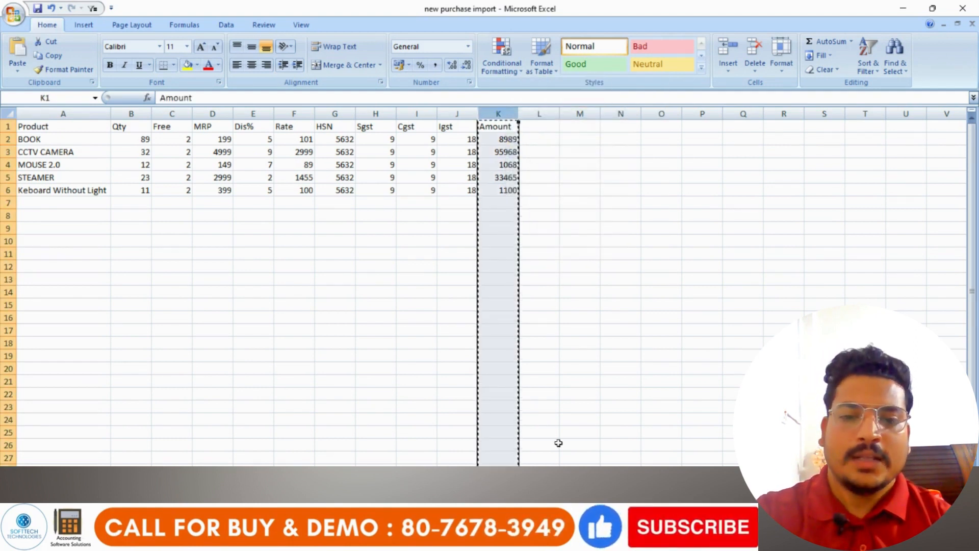
{"action": "left_click", "coordinate": [591, 537]}
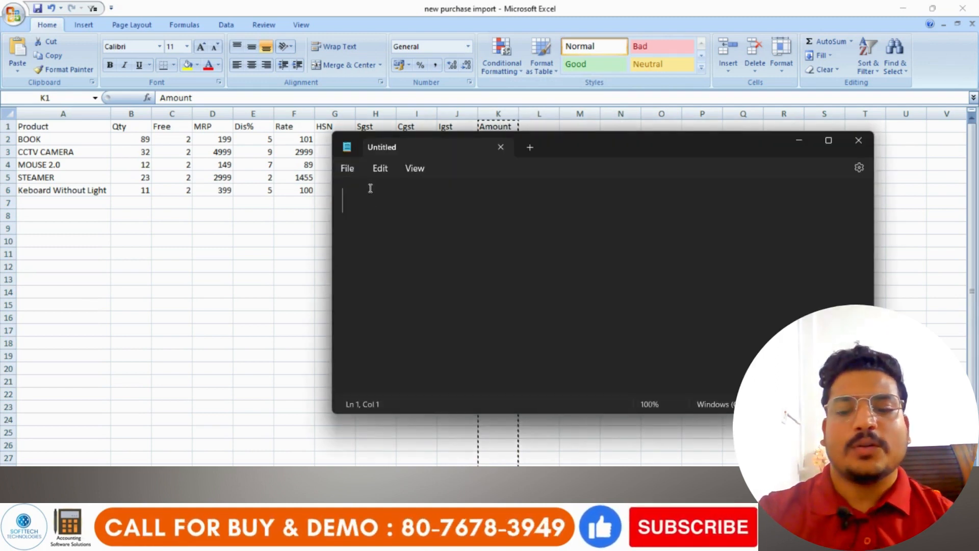
{"action": "key", "text": "ctrl+v"}
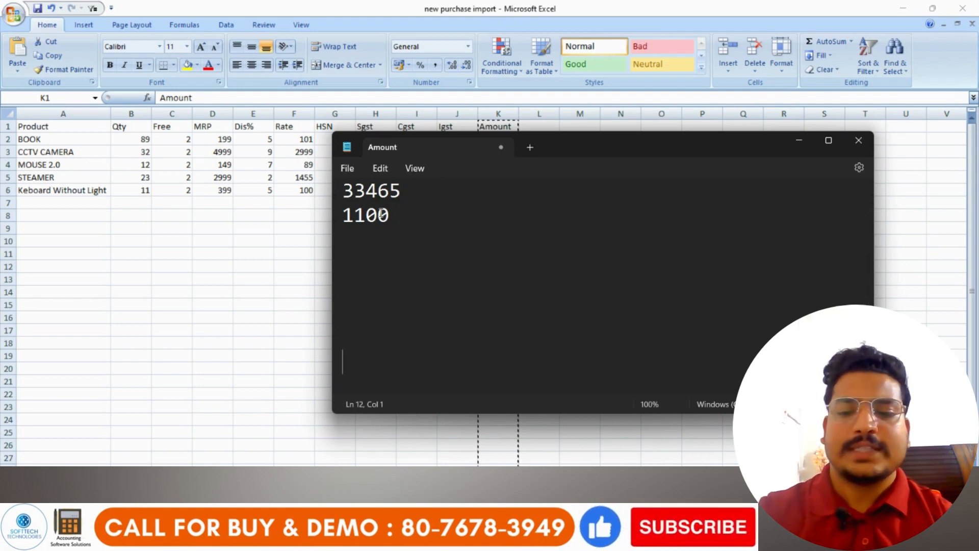
{"action": "key", "text": "ctrl+a"}
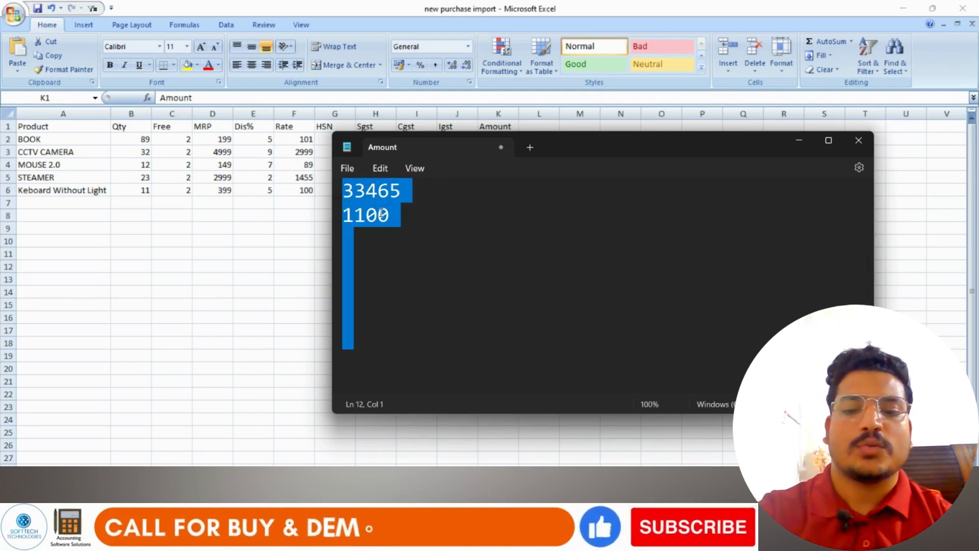
{"action": "left_click", "coordinate": [798, 142]}
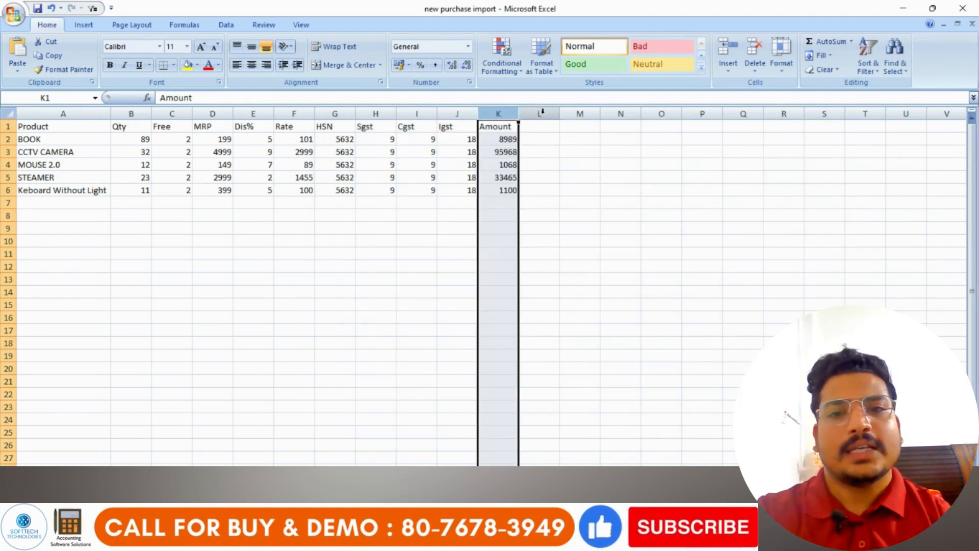
Delete column K and paste the plain Amount values back in its place
{"action": "right_click", "coordinate": [505, 111]}
{"action": "left_click", "coordinate": [542, 194]}
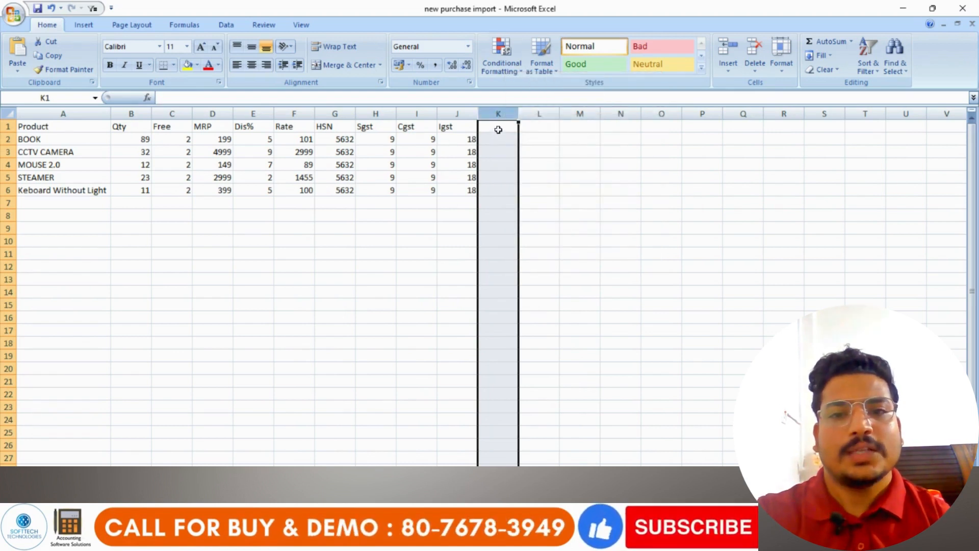
{"action": "key", "text": "ctrl+v"}
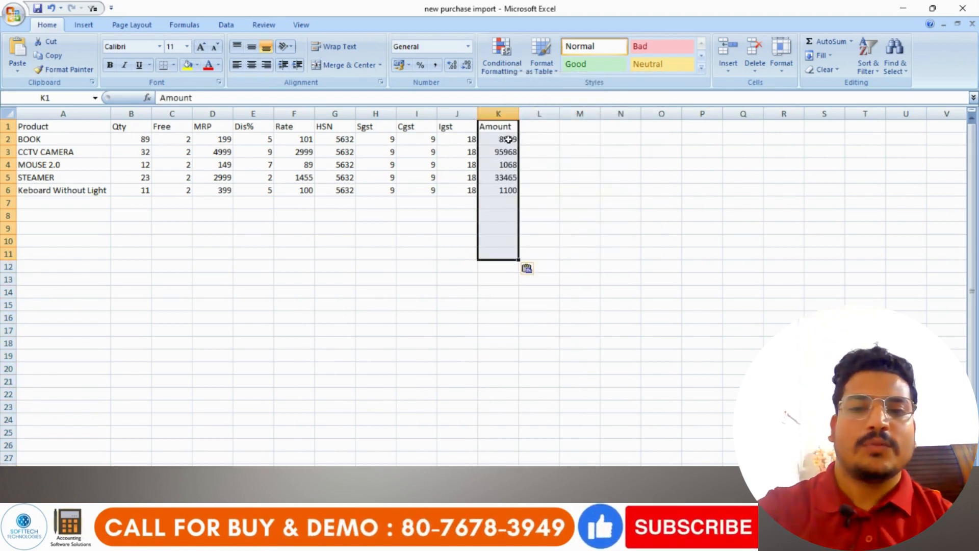
Check several Amount cells to see whether they hold plain values instead of formulas
{"action": "left_click", "coordinate": [573, 199]}
{"action": "left_click", "coordinate": [502, 140]}
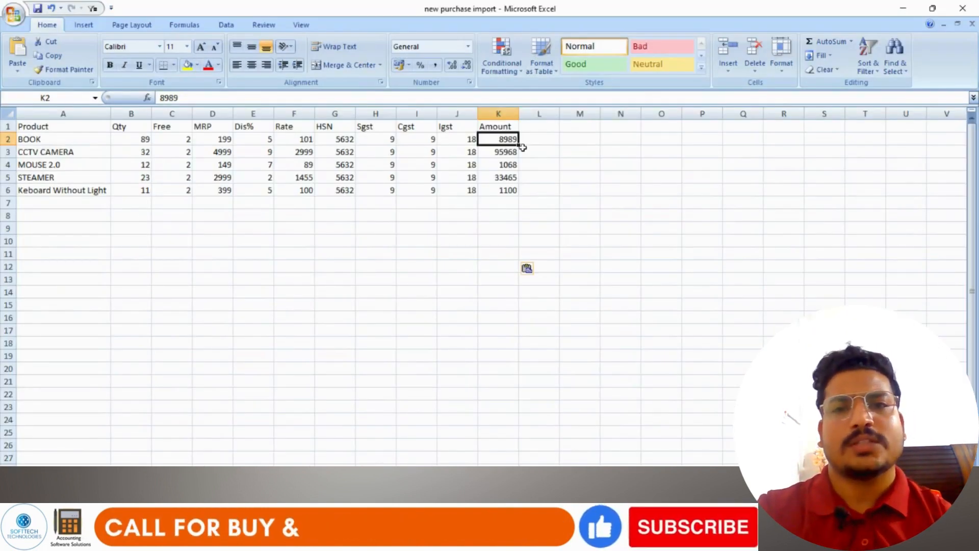
{"action": "left_click", "coordinate": [509, 163]}
{"action": "left_click", "coordinate": [507, 192]}
{"action": "left_click", "coordinate": [523, 170]}
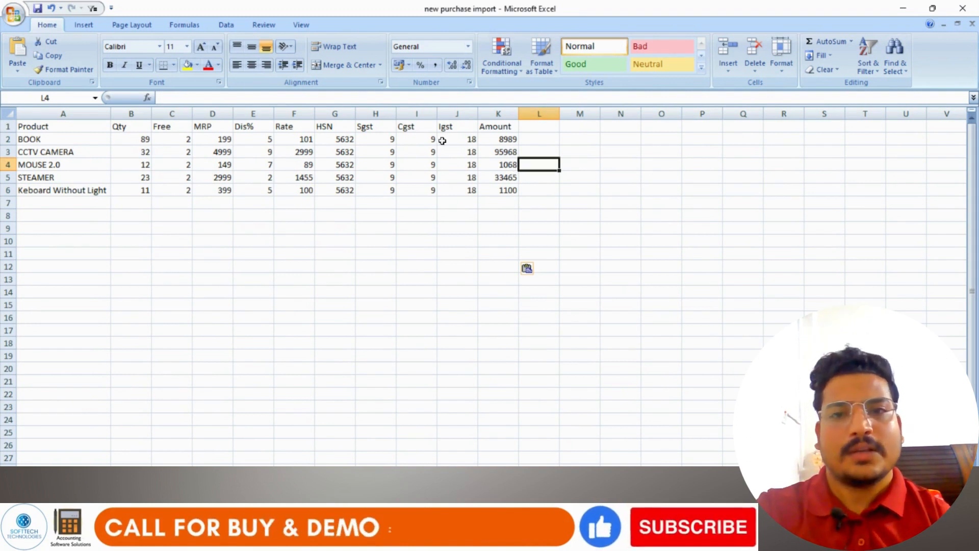
{"action": "left_click", "coordinate": [200, 139]}
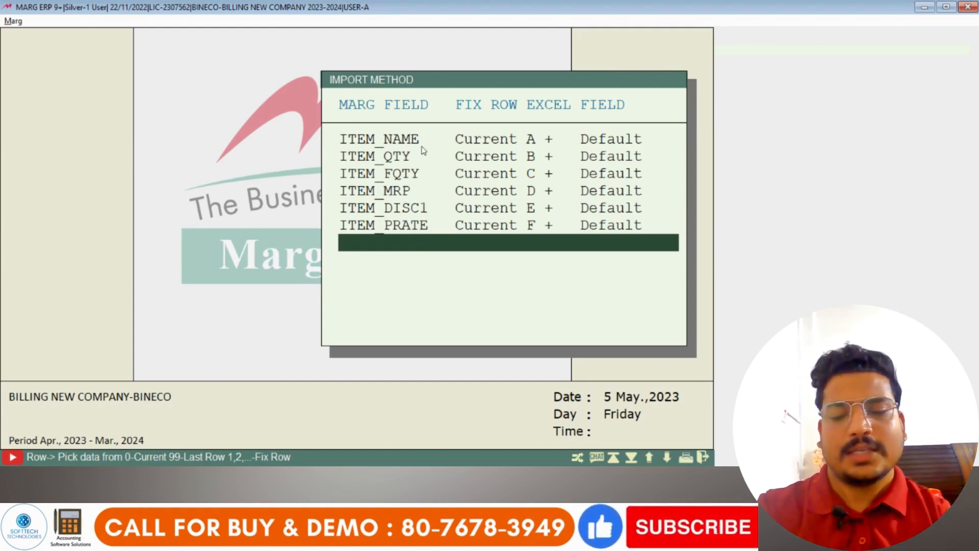
In Marg ERP, leave the import method setup and open the XLS/DBF/CSV/PDF Bill Import form
{"action": "key", "text": "Escape"}
{"action": "key", "text": "Escape"}
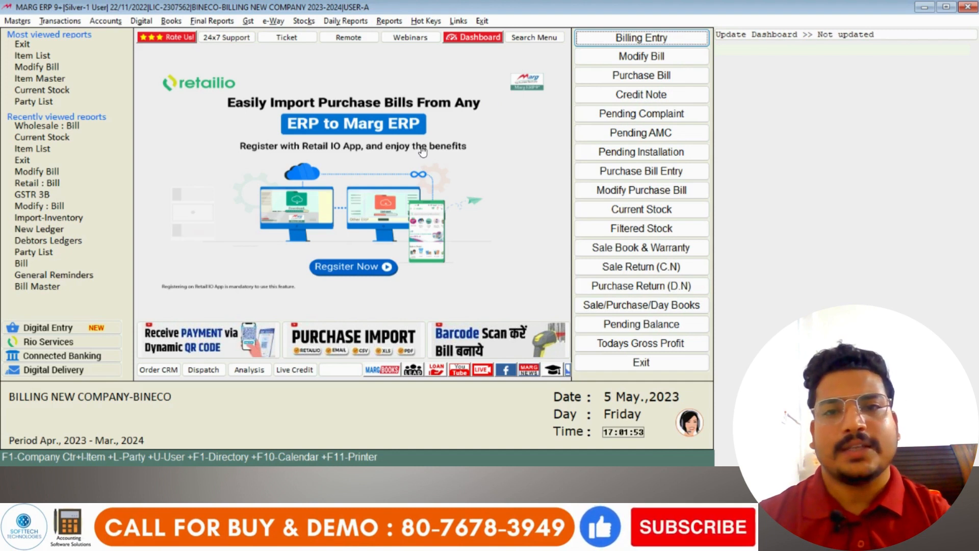
{"action": "left_click", "coordinate": [73, 23]}
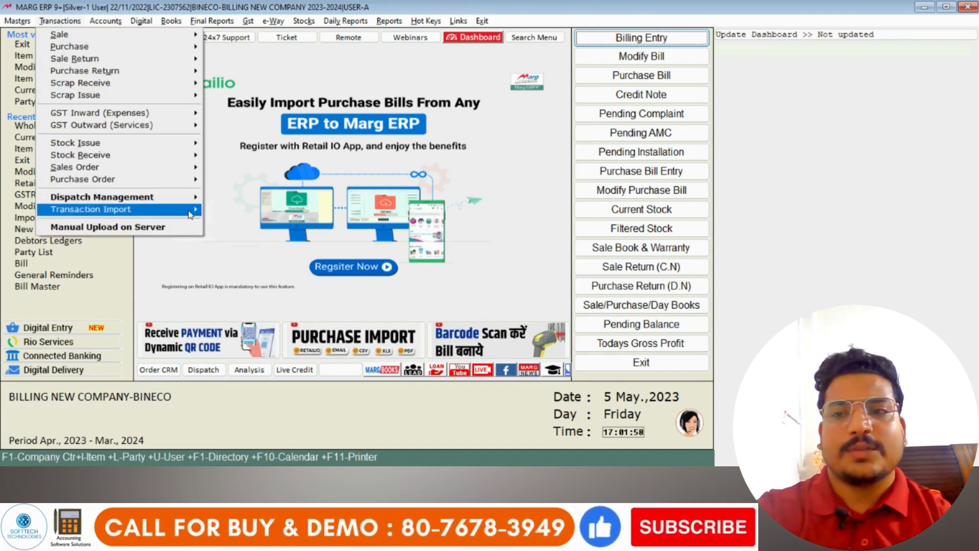
{"action": "mouse_move", "coordinate": [192, 214]}
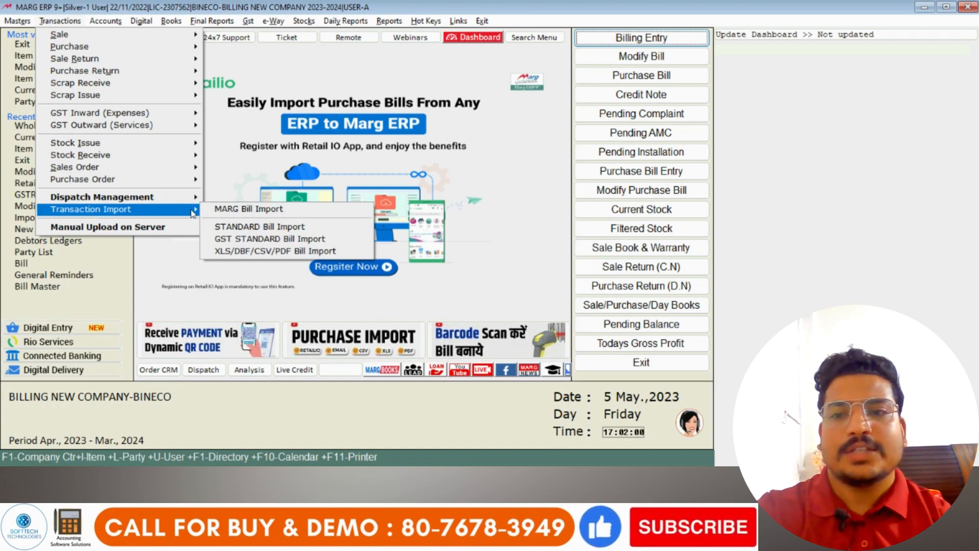
{"action": "left_click", "coordinate": [270, 254]}
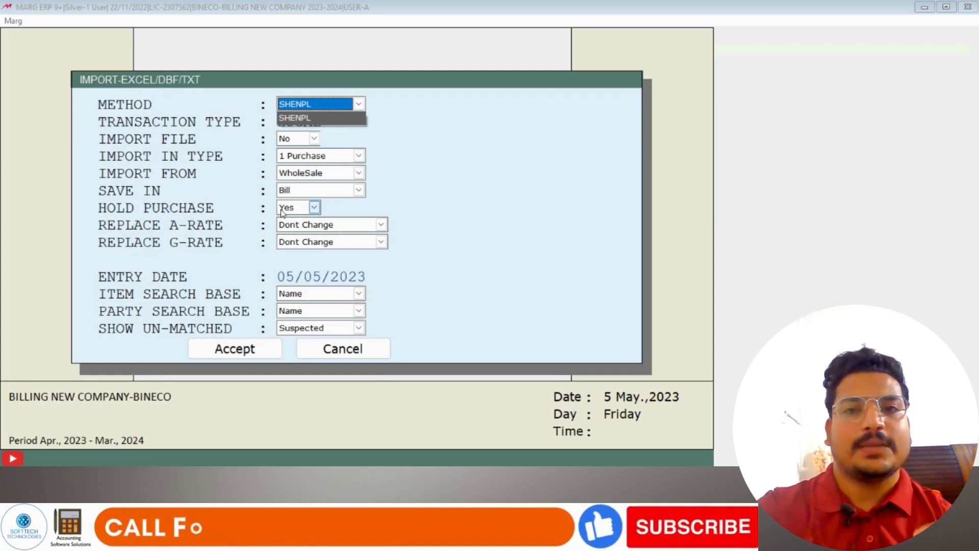
Choose SHENPL as the import method for the bill
{"action": "left_click", "coordinate": [306, 108]}
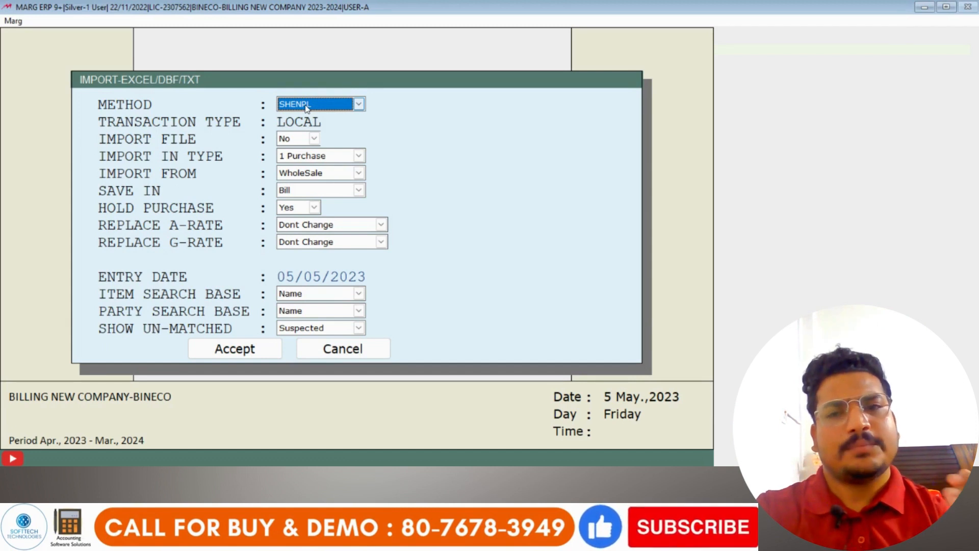
{"action": "left_click", "coordinate": [306, 106]}
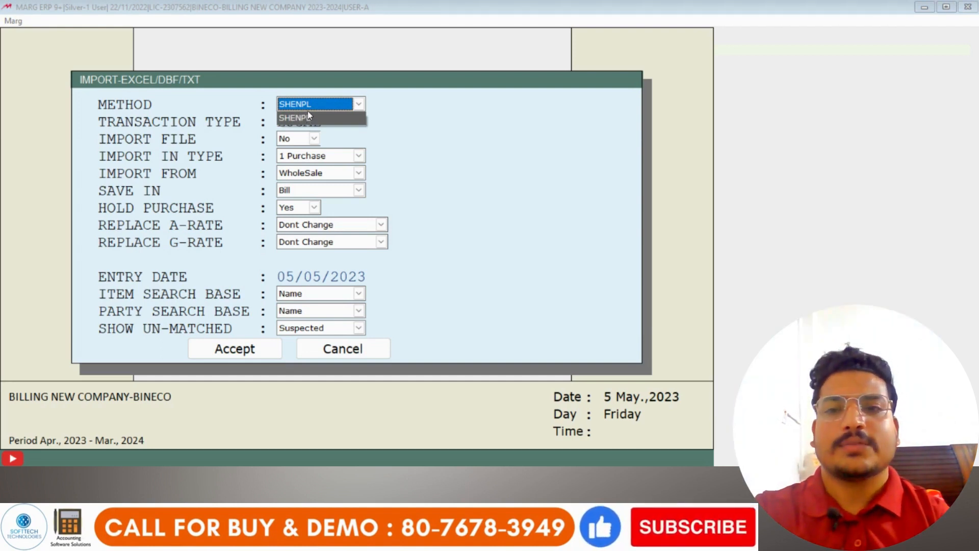
{"action": "left_click", "coordinate": [309, 118]}
{"action": "key", "text": "Return"}
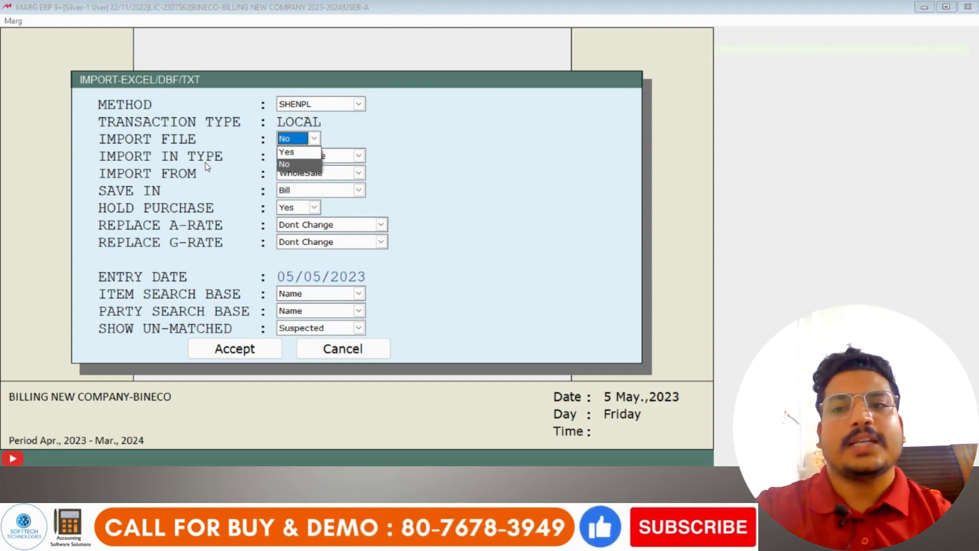
Set Import File to Yes and choose the Desktop as the directory for the source file
{"action": "left_click", "coordinate": [303, 169]}
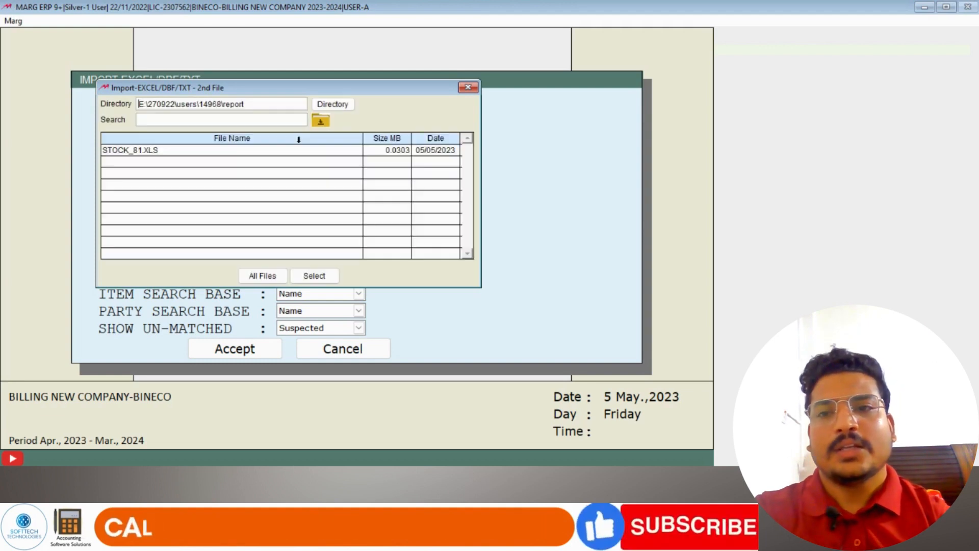
{"action": "left_click", "coordinate": [331, 105]}
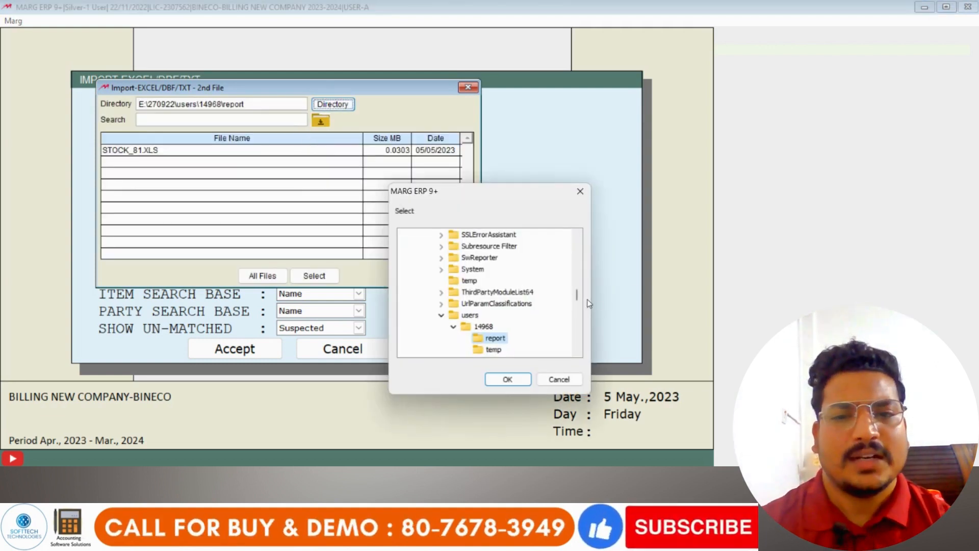
{"action": "left_click_drag", "start_coordinate": [577, 294], "coordinate": [575, 222]}
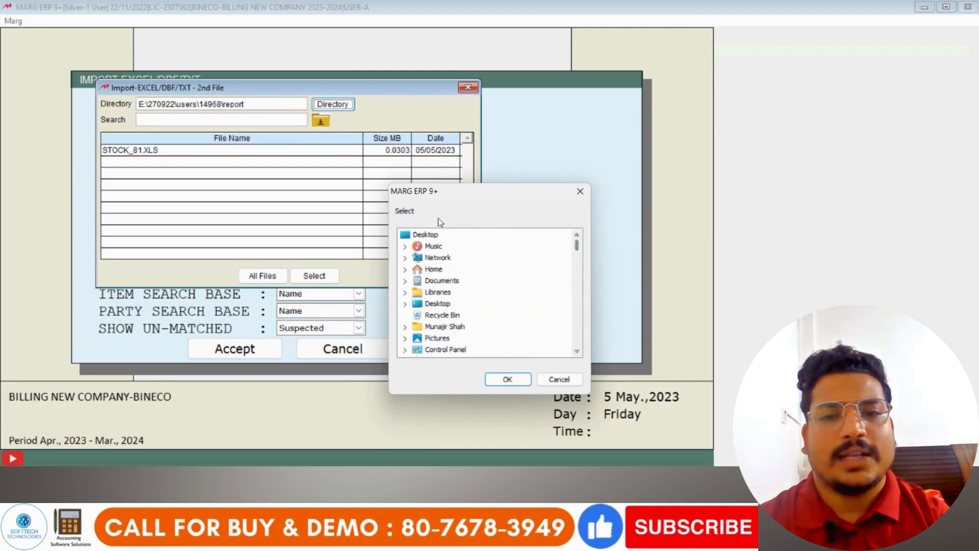
{"action": "left_click", "coordinate": [425, 235]}
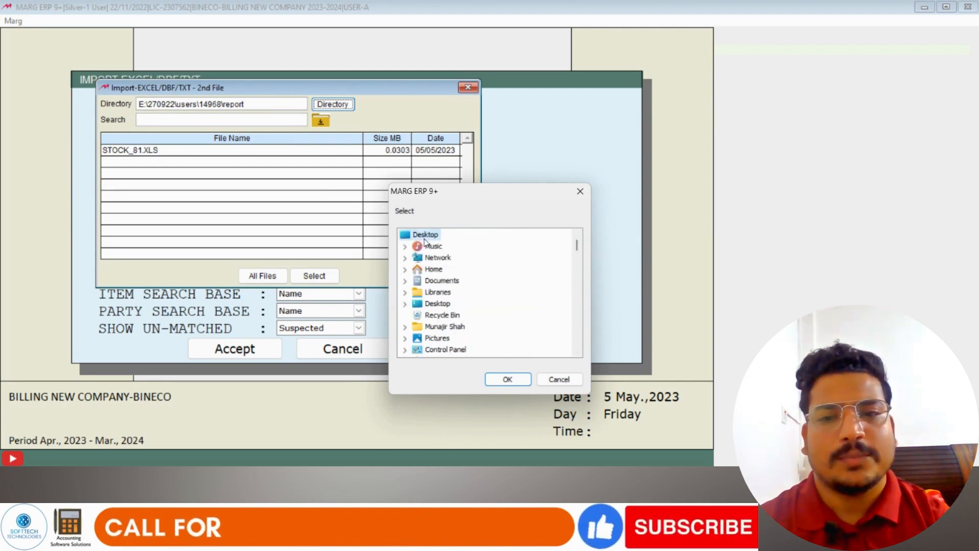
{"action": "left_click", "coordinate": [507, 380]}
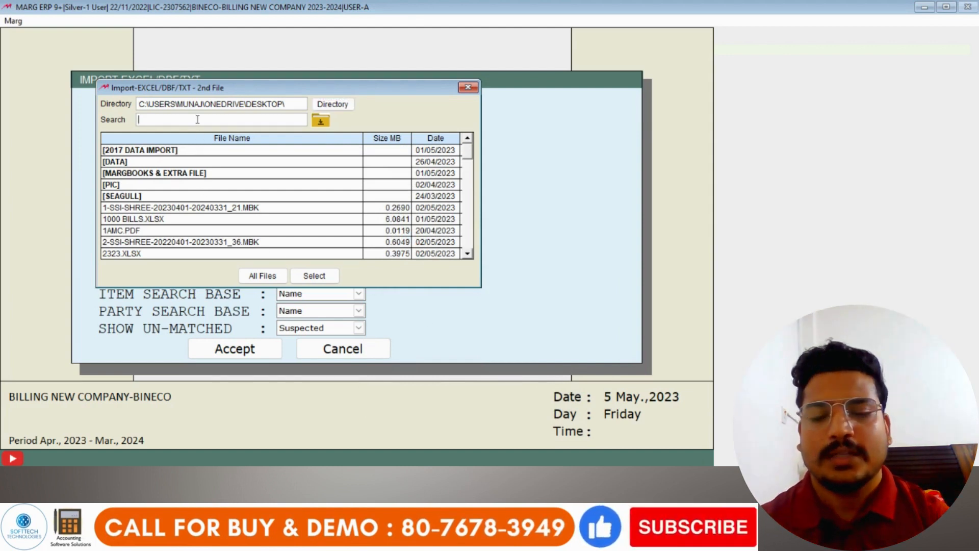
Search the directory for NEW PU and select NEW PURCHASE IMPORT.XLSX as the file to import
{"action": "left_click_drag", "start_coordinate": [467, 150], "coordinate": [473, 194]}
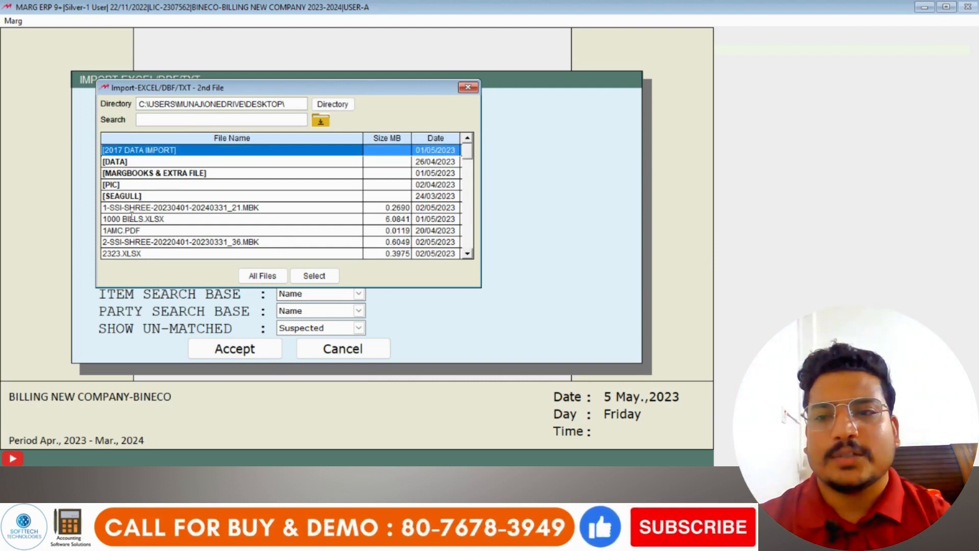
{"action": "left_click", "coordinate": [140, 119]}
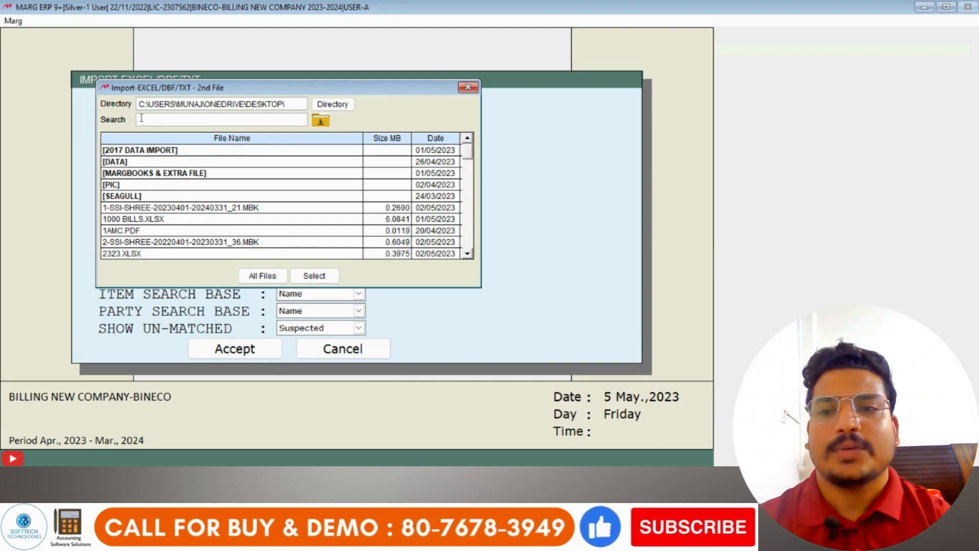
{"action": "type", "text": "NEW PU"}
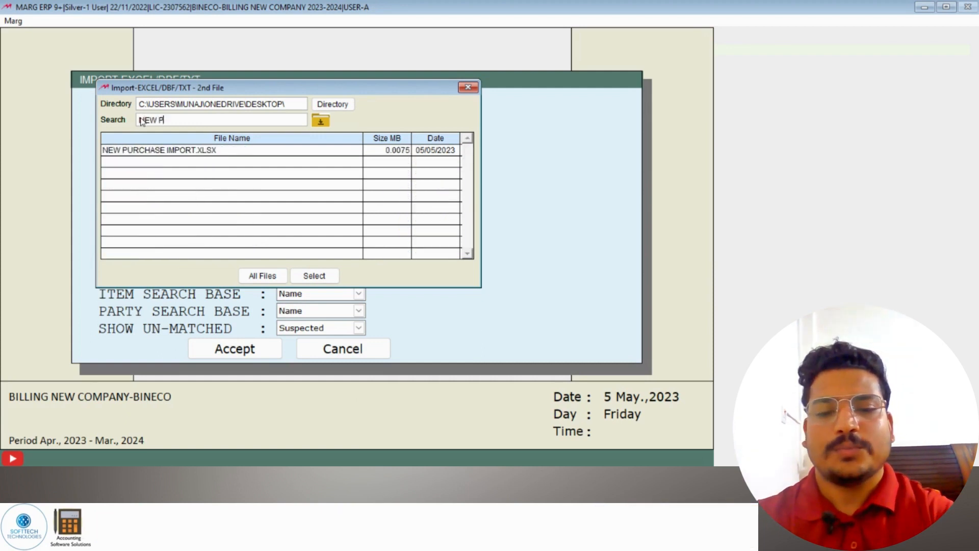
{"action": "left_click", "coordinate": [213, 150]}
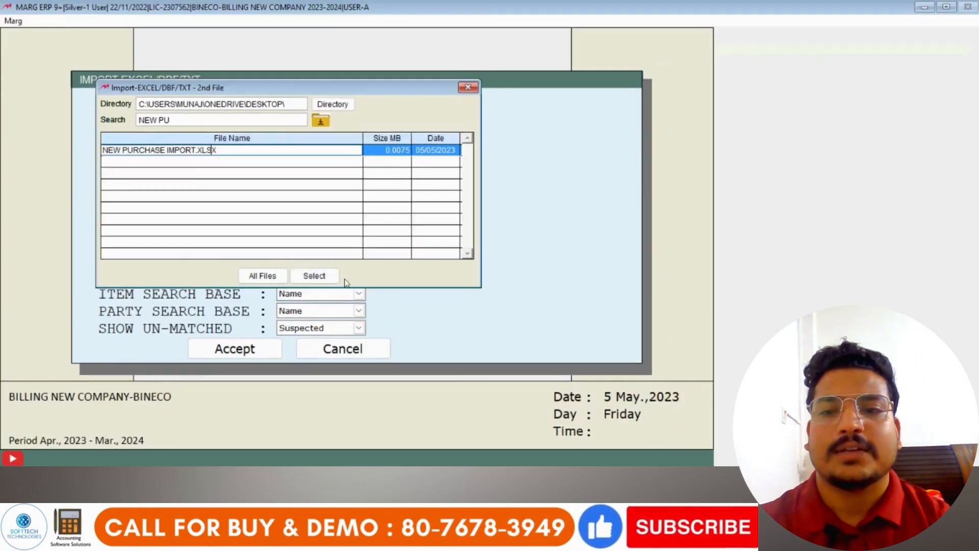
{"action": "left_click", "coordinate": [314, 276]}
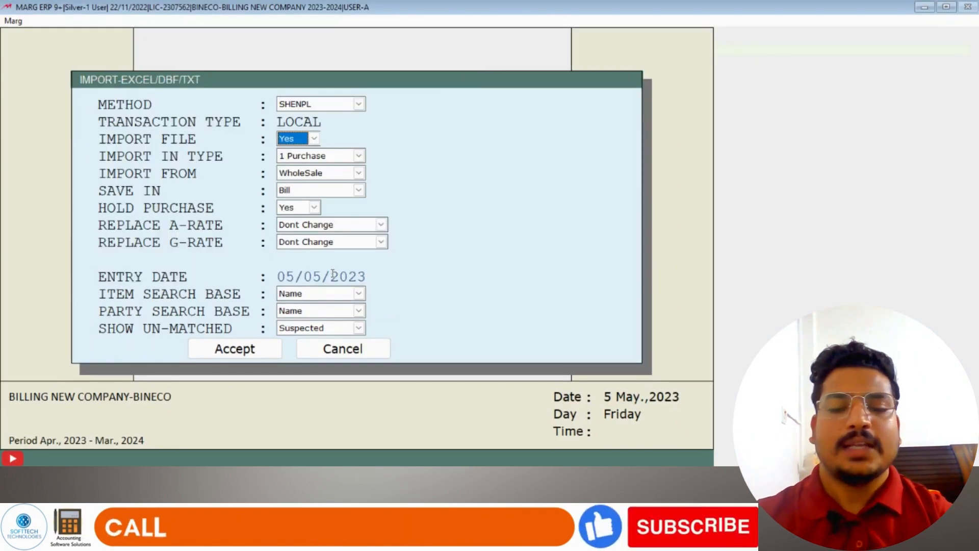
Keep the import type as 1 Purchase from WholeSale and choose Bill as the Save In option
{"action": "key", "text": "Return"}
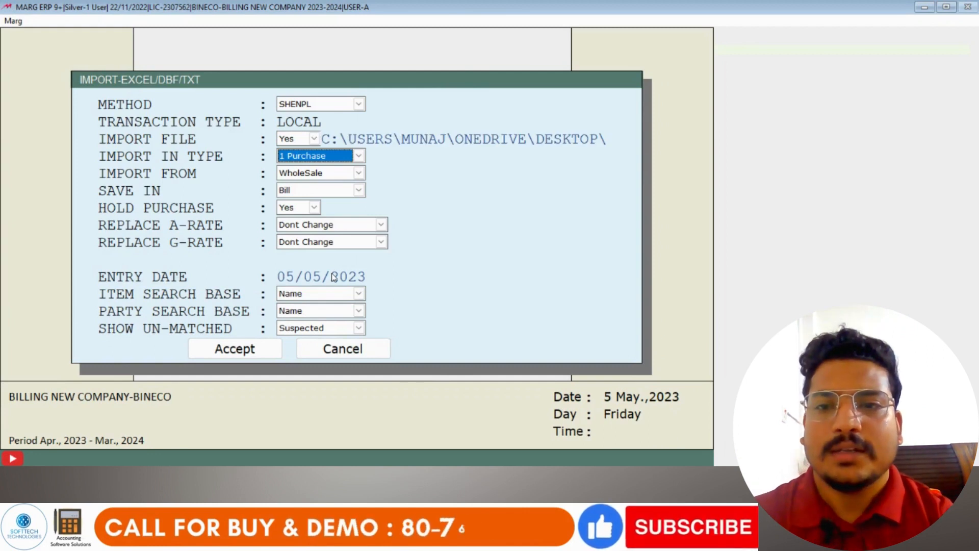
{"action": "key", "text": "Return"}
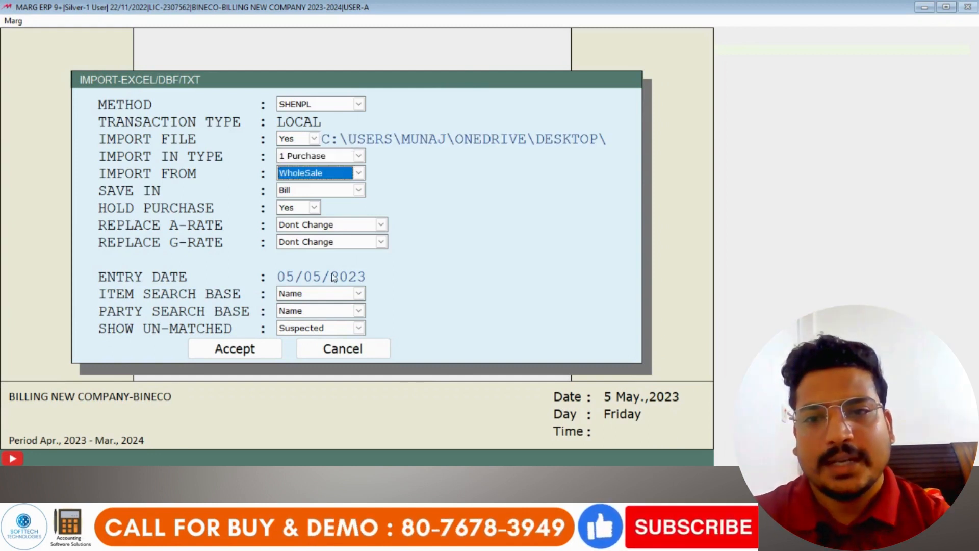
{"action": "key", "text": "Return"}
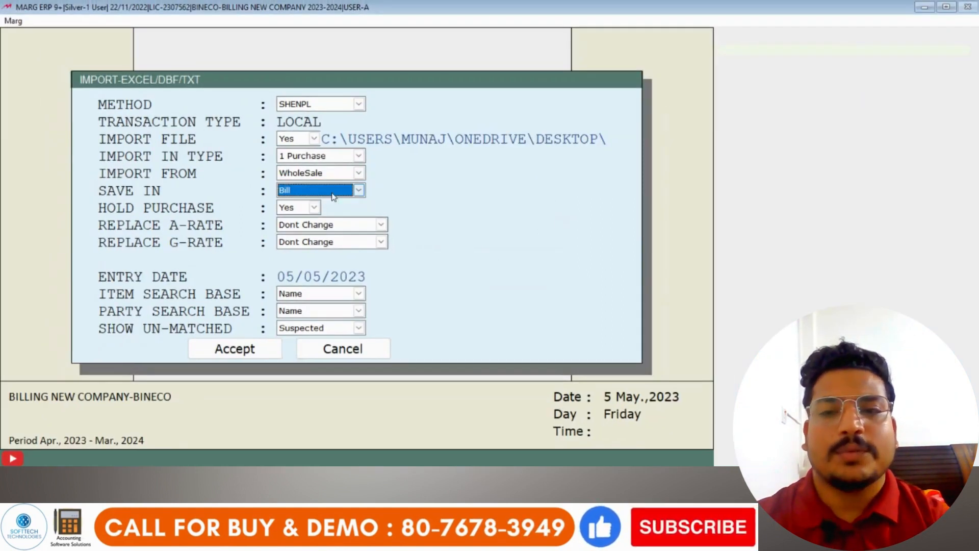
{"action": "left_click", "coordinate": [333, 196]}
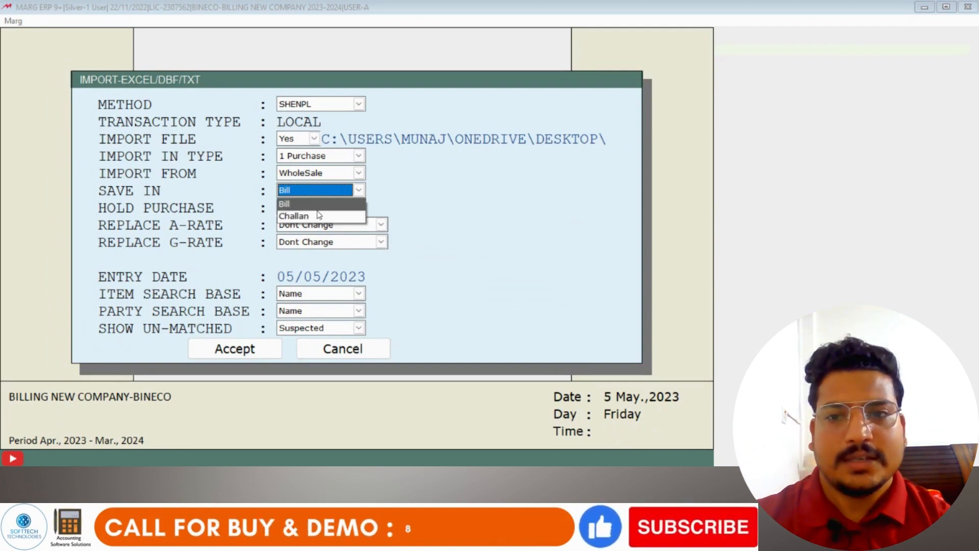
{"action": "left_click", "coordinate": [317, 204]}
{"action": "key", "text": "Return"}
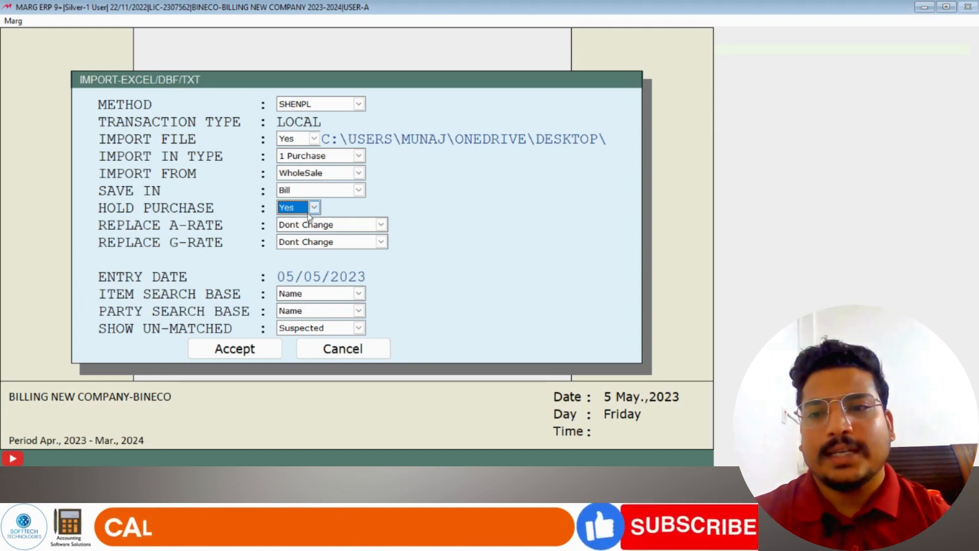
Set Hold Purchase to No and keep both the A-Rate and G-Rate replacement at Dont Change
{"action": "left_click", "coordinate": [311, 211]}
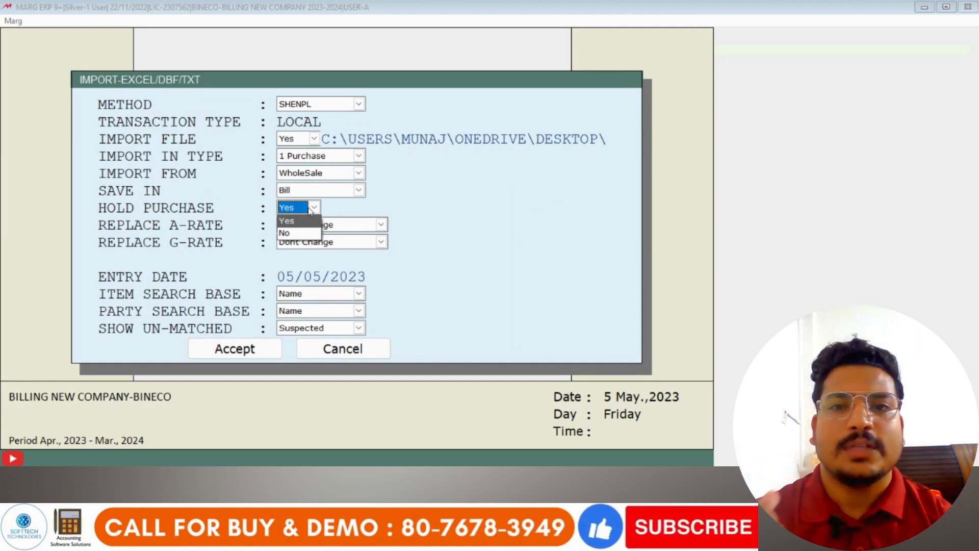
{"action": "left_click", "coordinate": [299, 232]}
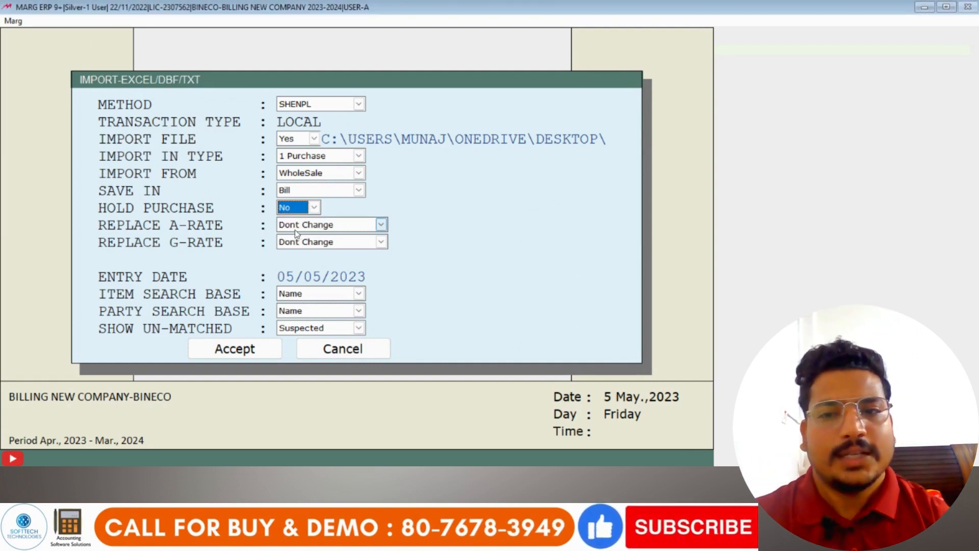
{"action": "key", "text": "Return"}
{"action": "key", "text": "Return"}
{"action": "key", "text": "Return"}
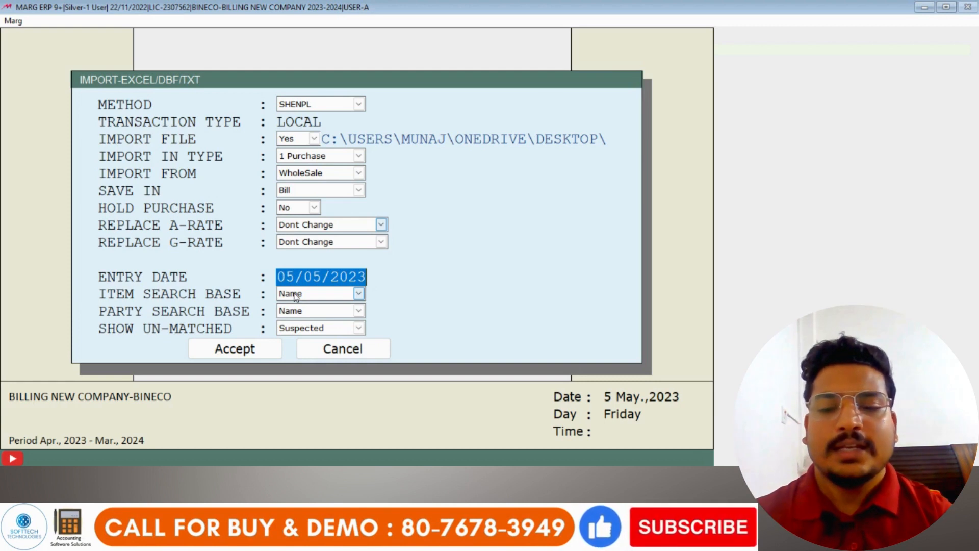
Set the entry date to 03/05/2023 and keep Name as the search base for items and parties
{"action": "type", "text": "03-"}
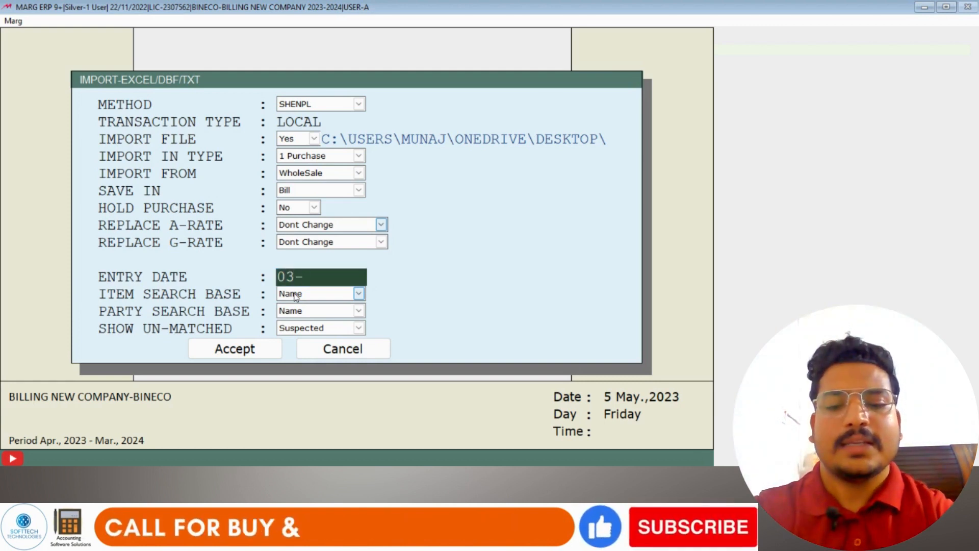
{"action": "type", "text": "05"}
{"action": "key", "text": "Return"}
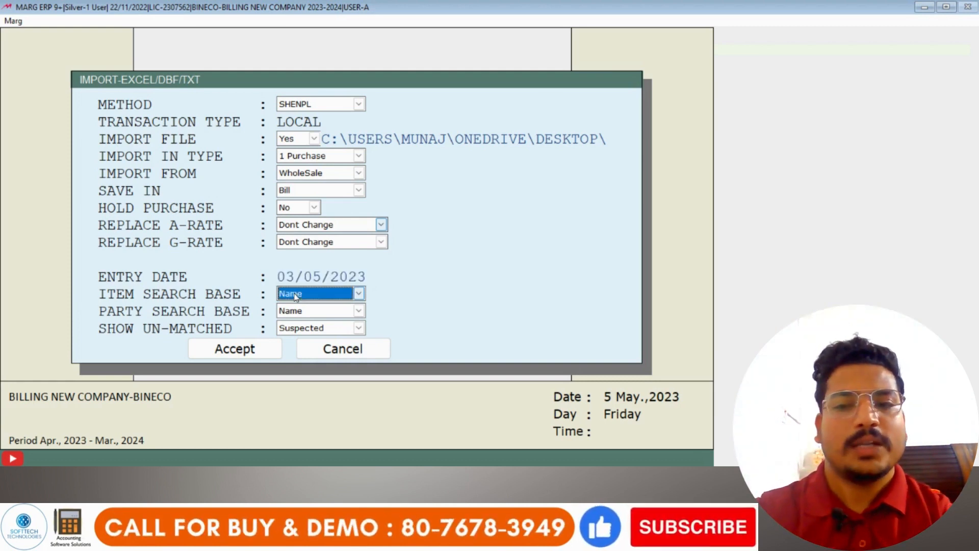
{"action": "key", "text": "Return"}
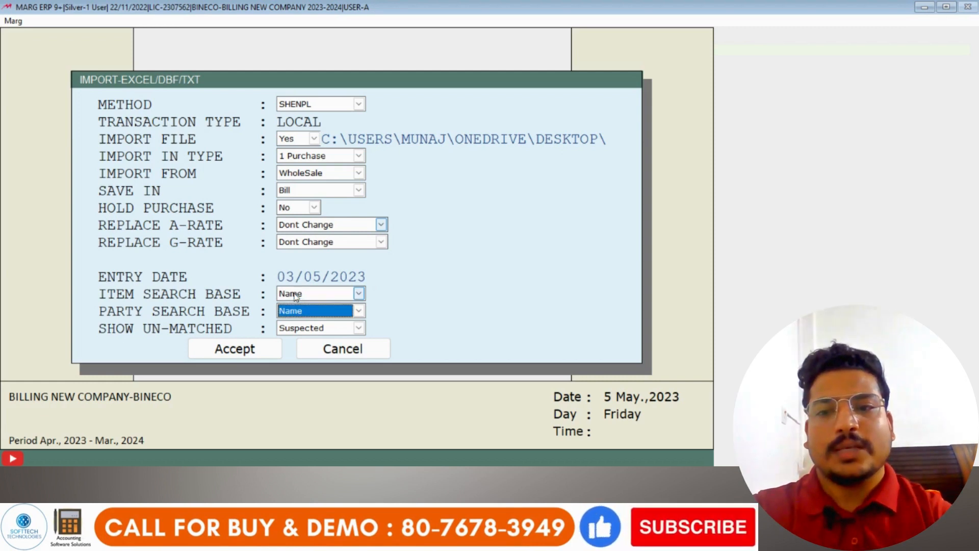
{"action": "key", "text": "Return"}
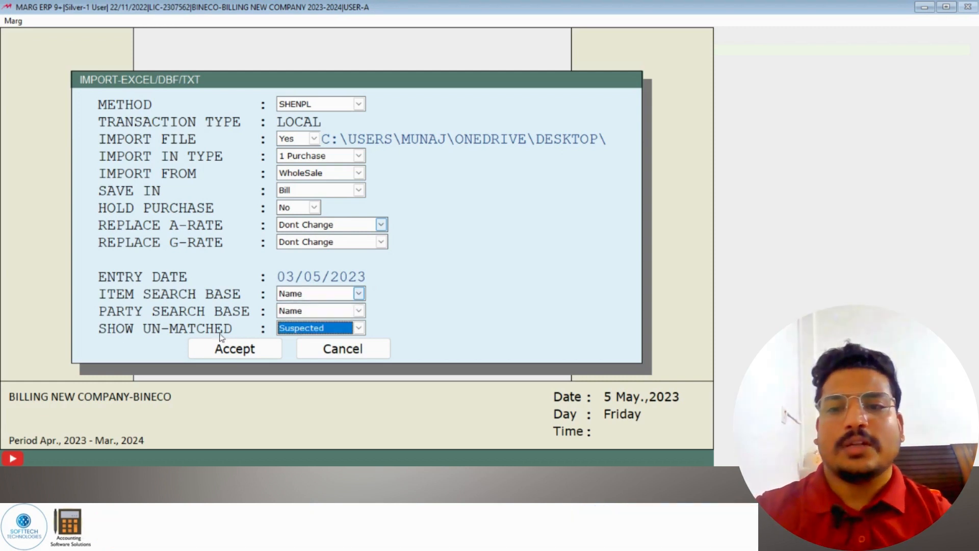
Set Show Un-Matched to All and accept the import settings
{"action": "left_click", "coordinate": [311, 328]}
{"action": "left_click", "coordinate": [296, 366]}
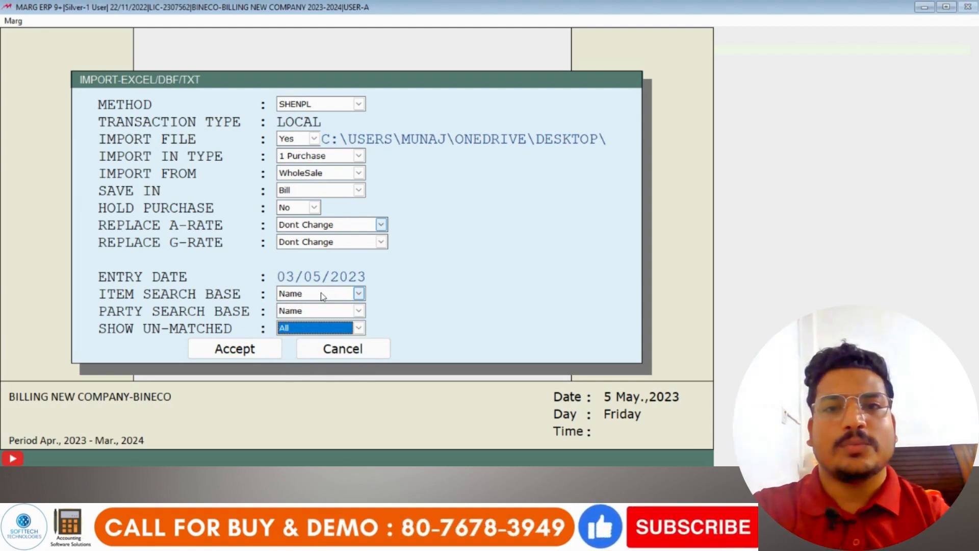
{"action": "key", "text": "Return"}
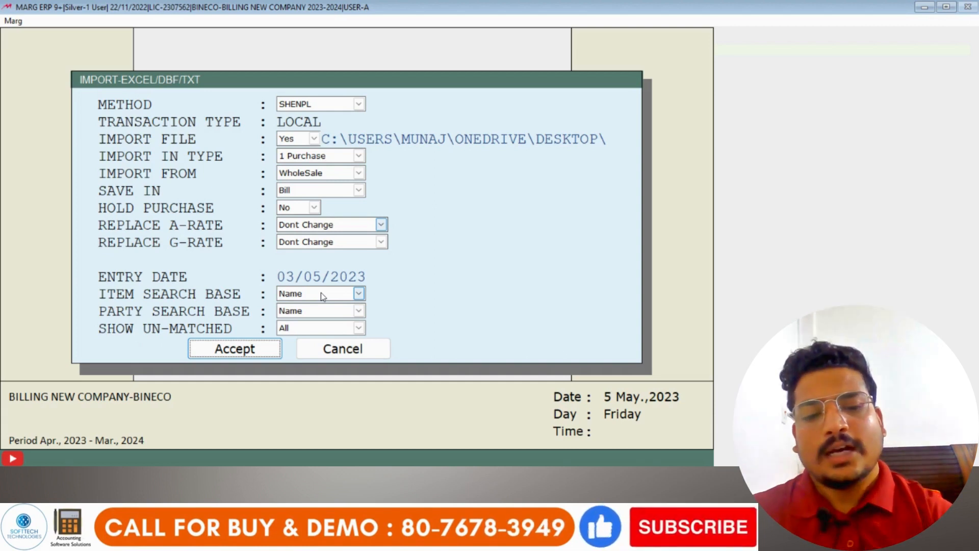
{"action": "key", "text": "Return"}
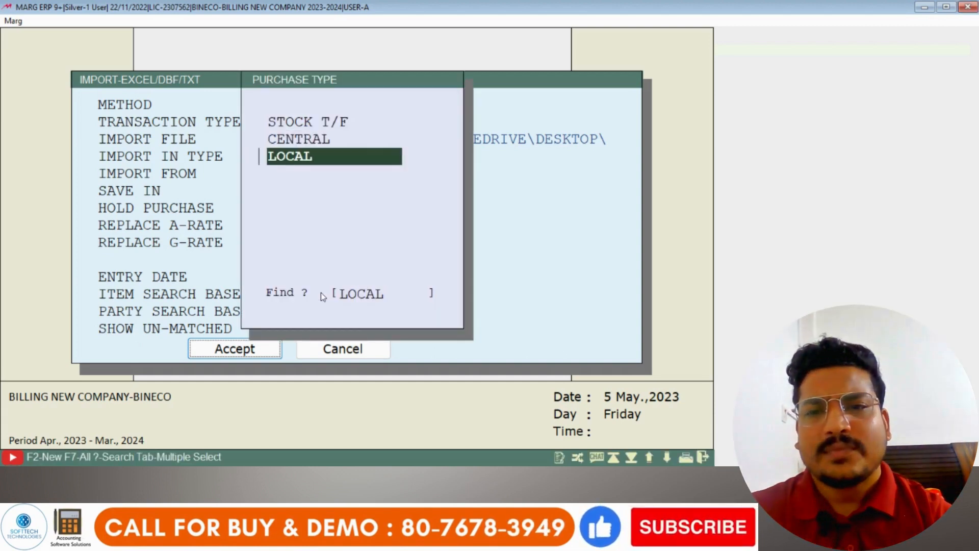
Choose LOCAL as the purchase type and start importing the data
{"action": "key", "text": "Up"}
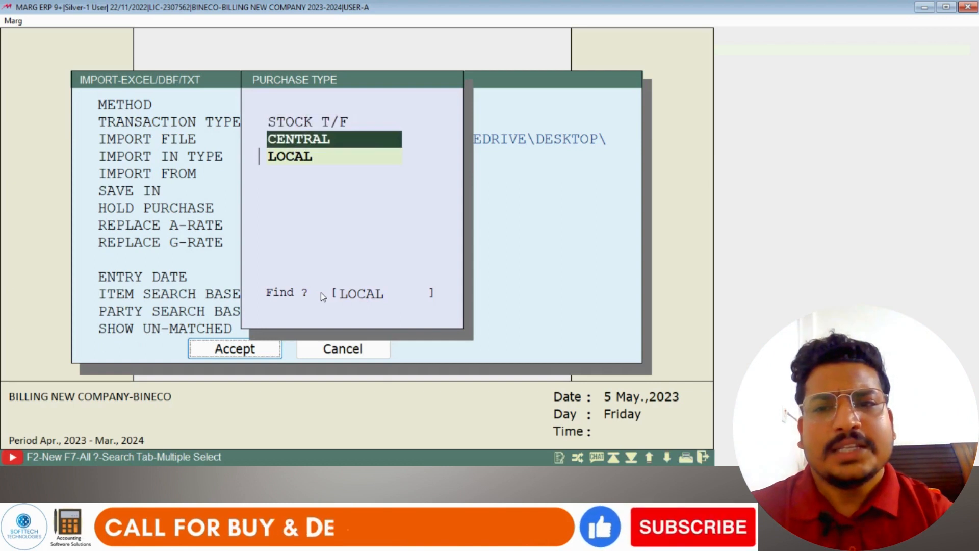
{"action": "key", "text": "Down"}
{"action": "key", "text": "Up"}
{"action": "key", "text": "Down"}
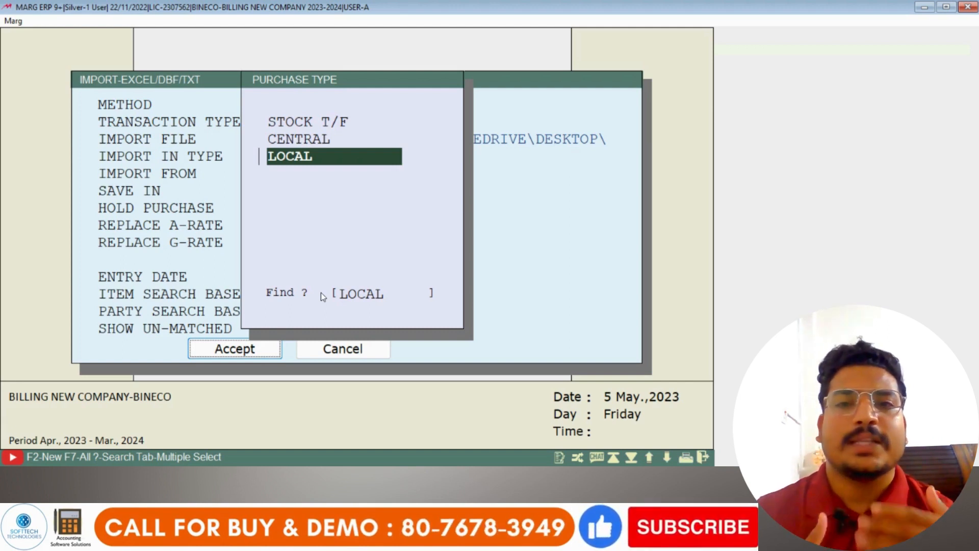
{"action": "key", "text": "Up"}
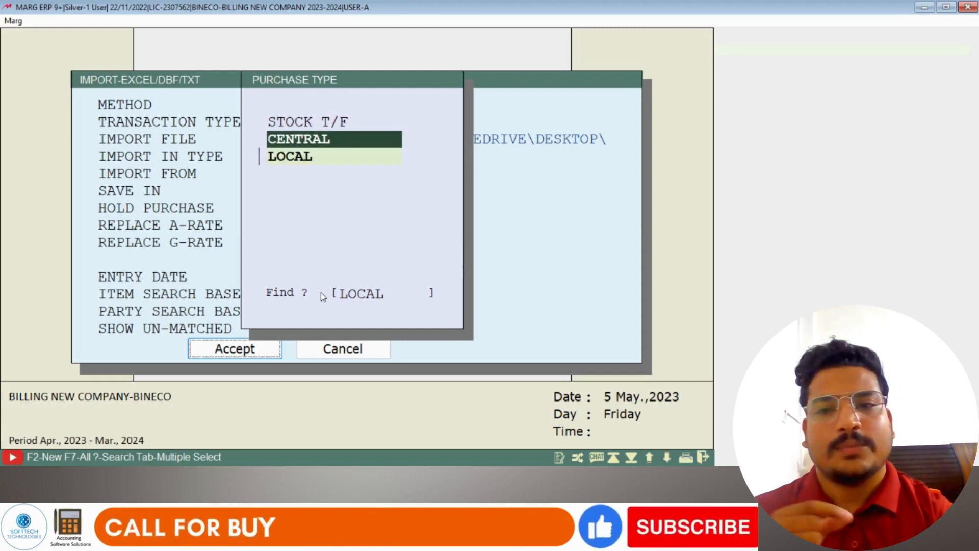
{"action": "key", "text": "Down"}
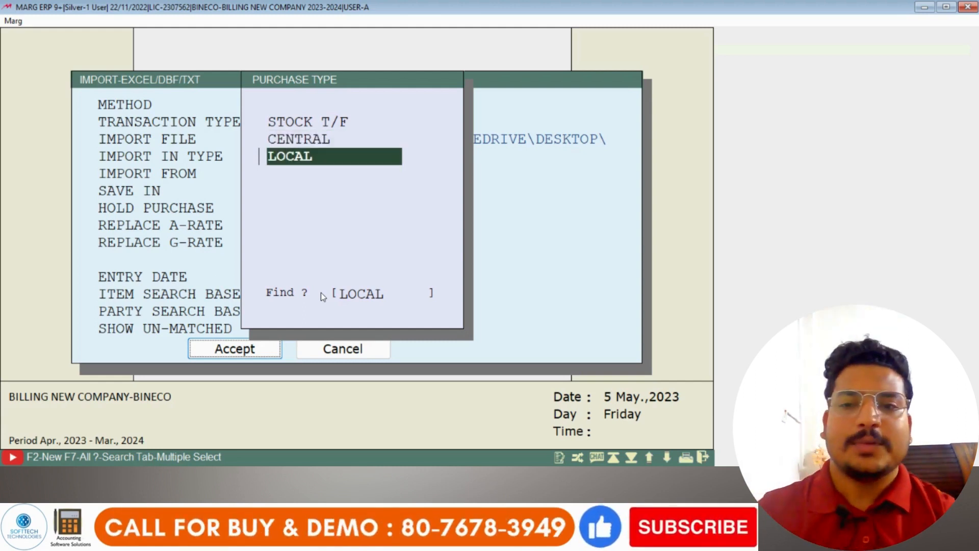
{"action": "key", "text": "Return"}
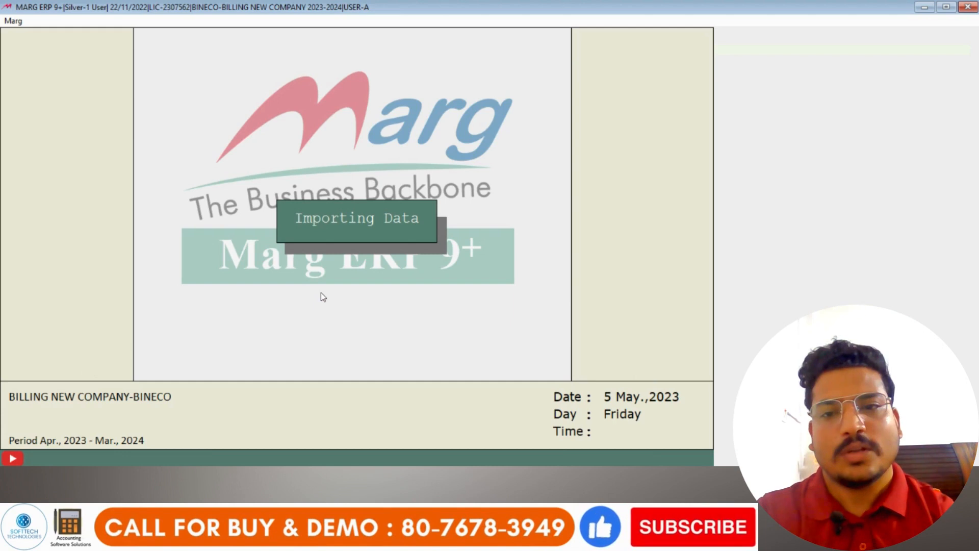
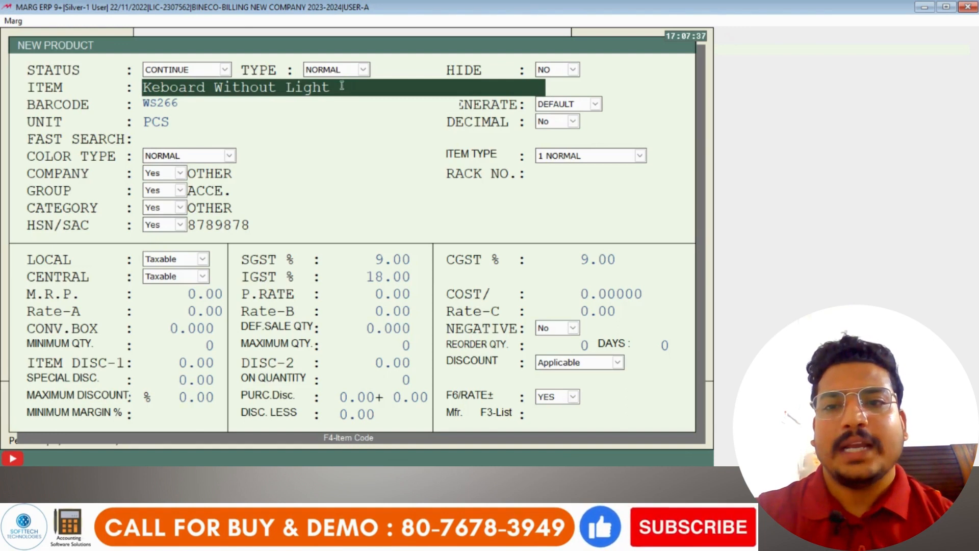
Keep the basic details of the new product Keboard Without Light and set its company to ZEBRONICS
{"action": "left_click", "coordinate": [408, 92]}
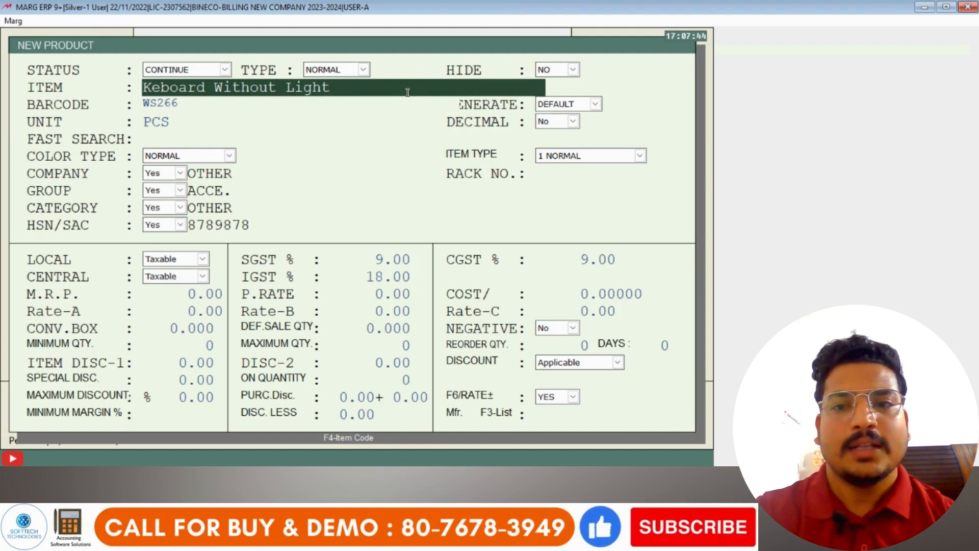
{"action": "key", "text": "Return"}
{"action": "key", "text": "Return"}
{"action": "key", "text": "Return"}
{"action": "key", "text": "Return"}
{"action": "key", "text": "Return"}
{"action": "key", "text": "Return"}
{"action": "key", "text": "Return"}
{"action": "key", "text": "Return"}
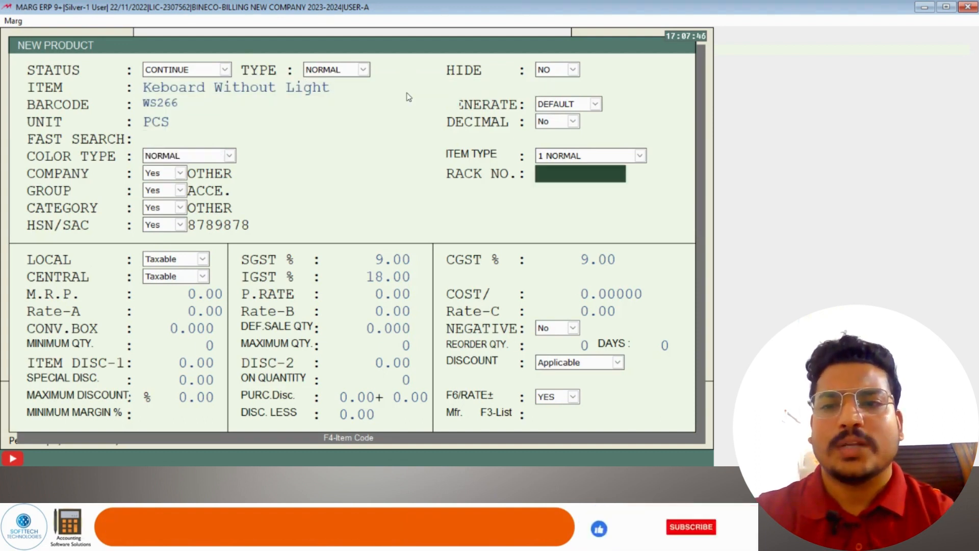
{"action": "key", "text": "Up"}
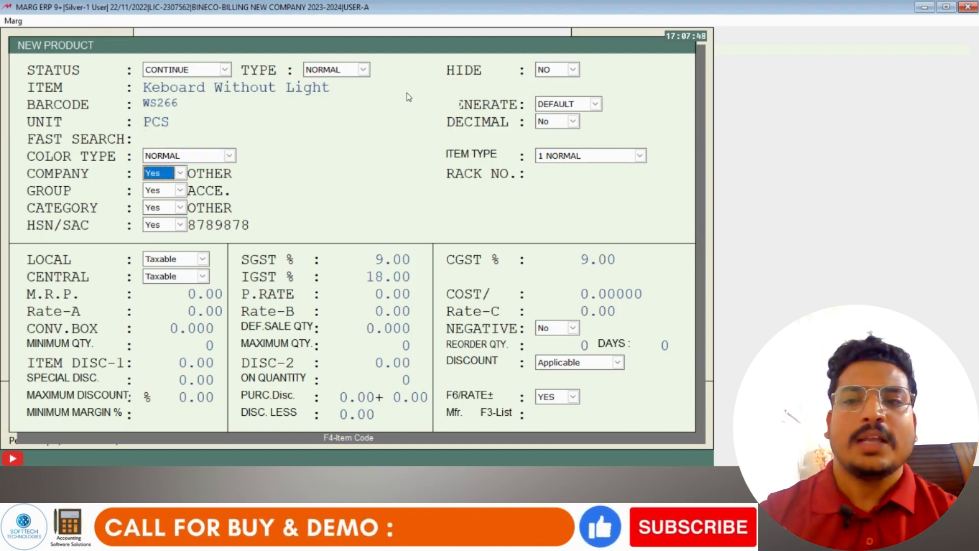
{"action": "key", "text": "Return"}
{"action": "key", "text": "Down"}
{"action": "key", "text": "Return"}
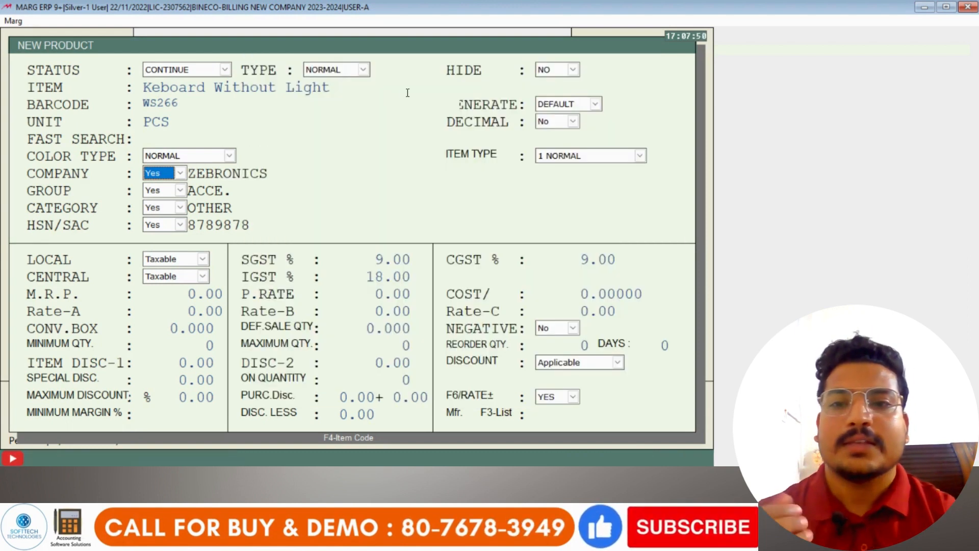
Keep the product's group as ACCE. and set its category to IT MATERIAL
{"action": "key", "text": "Return"}
{"action": "key", "text": "Return"}
{"action": "key", "text": "Return"}
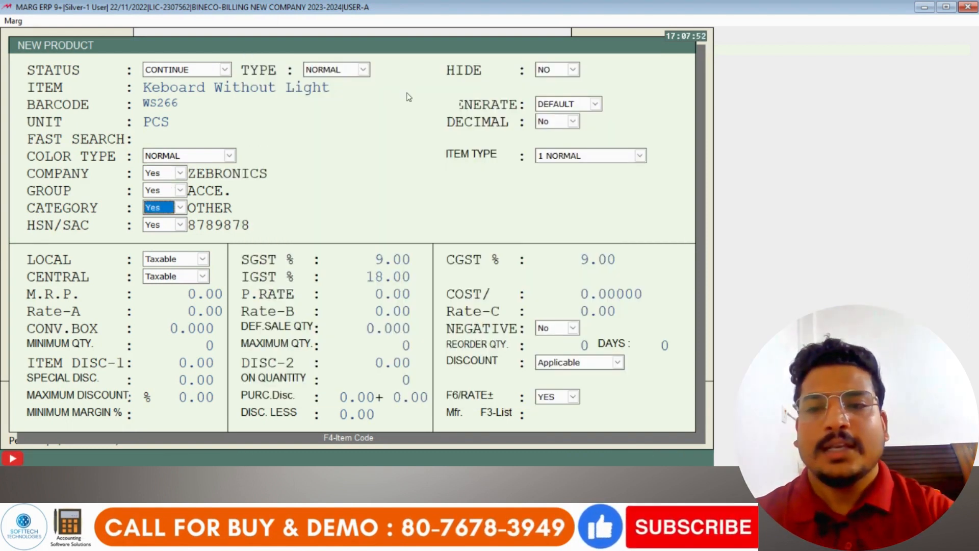
{"action": "key", "text": "Return"}
{"action": "key", "text": "Up"}
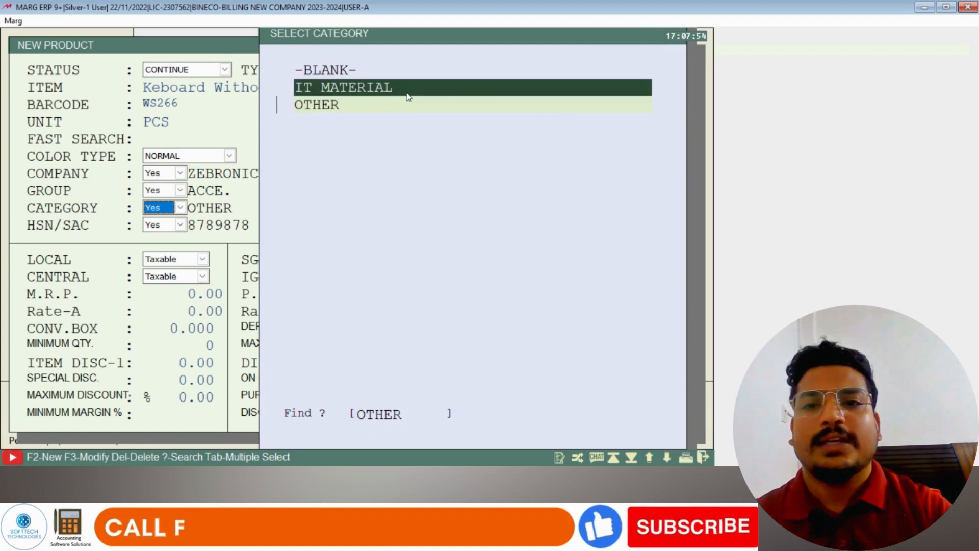
{"action": "key", "text": "Return"}
{"action": "key", "text": "Return"}
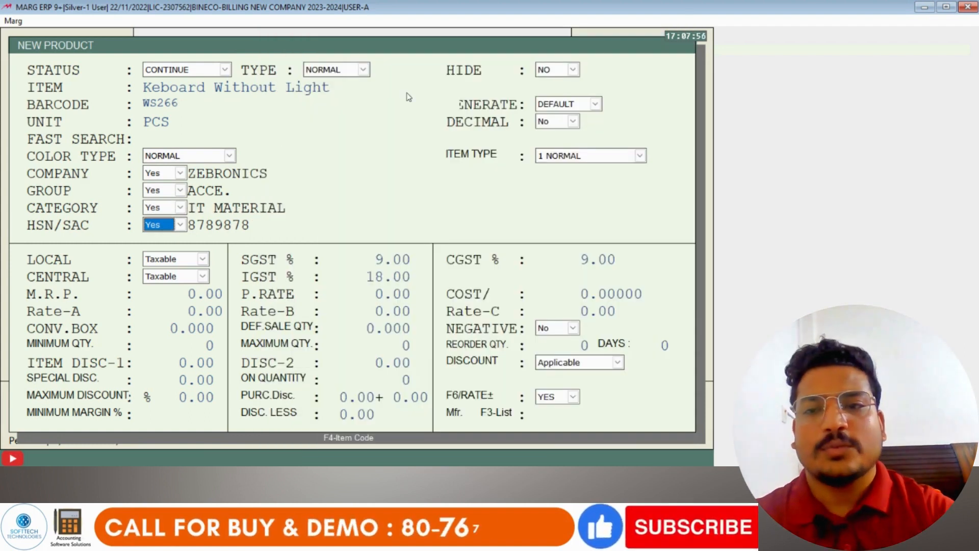
Keep the product's HSN/SAC code and set its GST rates to 9% SGST, 9% CGST and 18% IGST
{"action": "key", "text": "Return"}
{"action": "key", "text": "Return"}
{"action": "key", "text": "Return"}
{"action": "key", "text": "Return"}
{"action": "key", "text": "Return"}
{"action": "key", "text": "Up"}
{"action": "key", "text": "Up"}
{"action": "key", "text": "Up"}
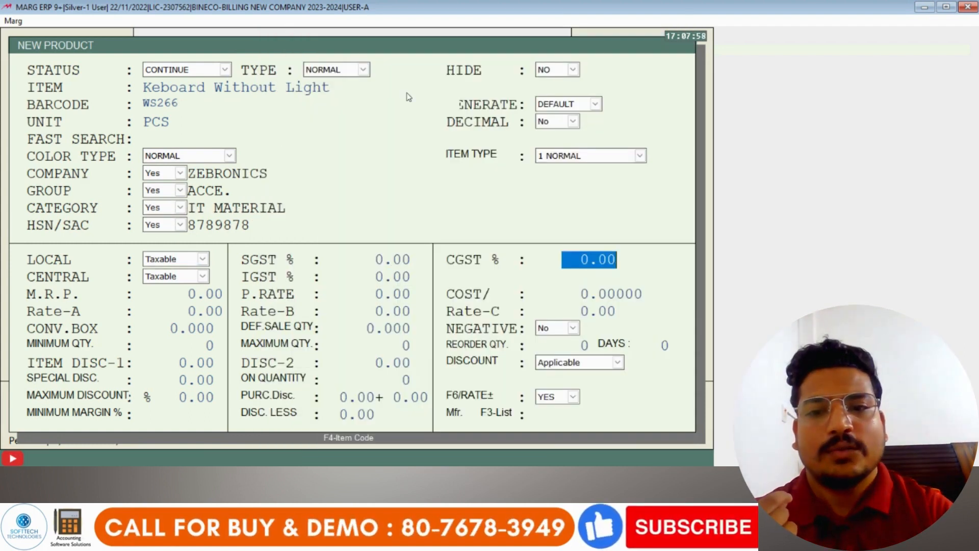
{"action": "type", "text": "9"}
{"action": "key", "text": "Return"}
{"action": "key", "text": "Return"}
{"action": "key", "text": "Return"}
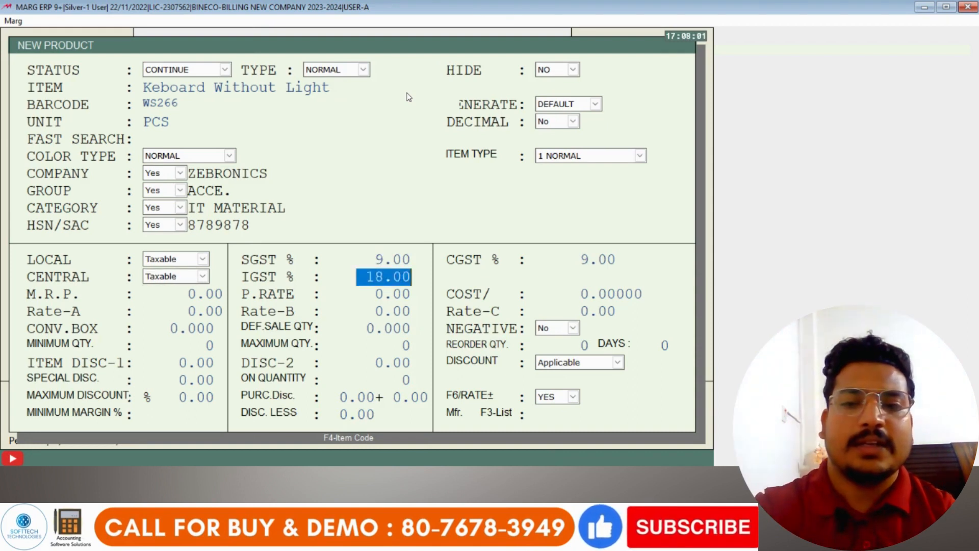
{"action": "key", "text": "Return"}
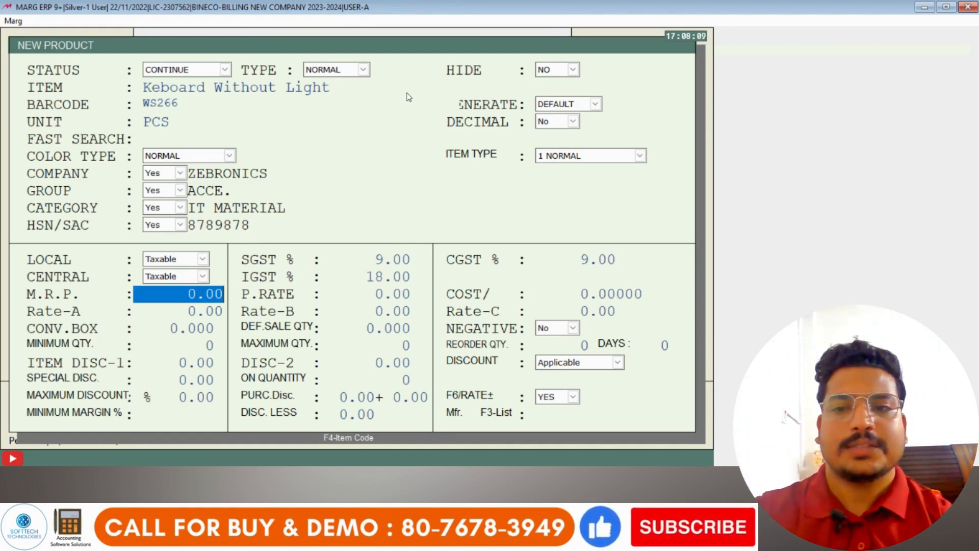
Save the new product and map the imported KEBOARD WITHOUT LIGHT to it, allowing the purchase rate difference
{"action": "key", "text": "Escape"}
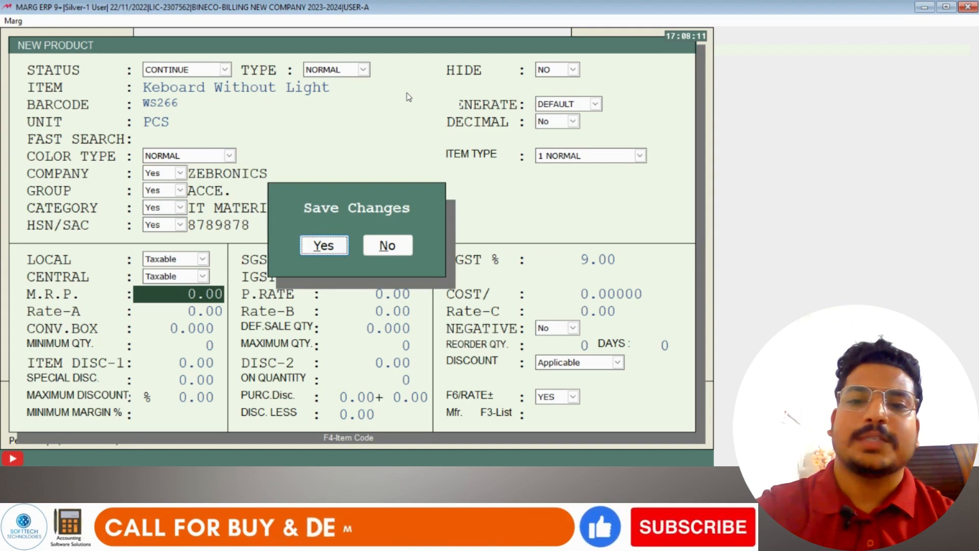
{"action": "key", "text": "Return"}
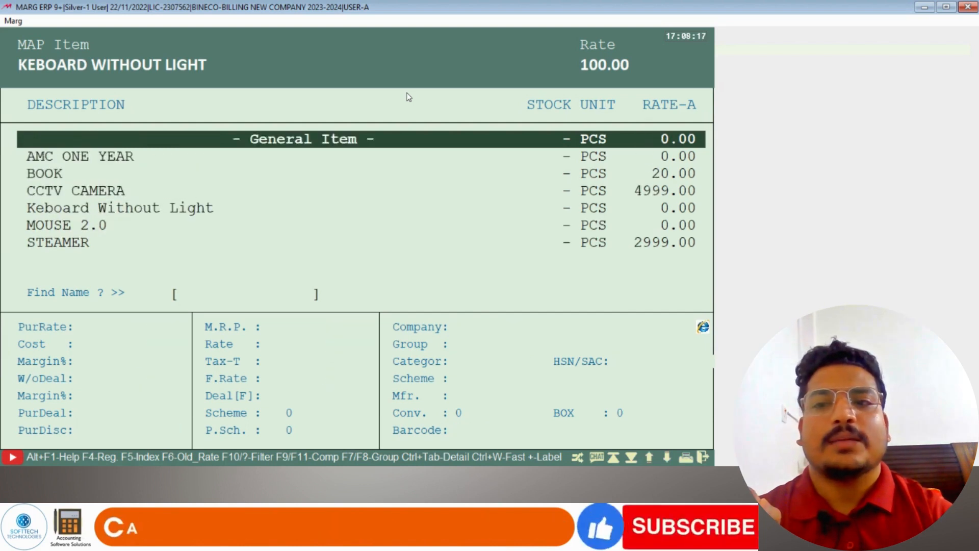
{"action": "key", "text": "Return"}
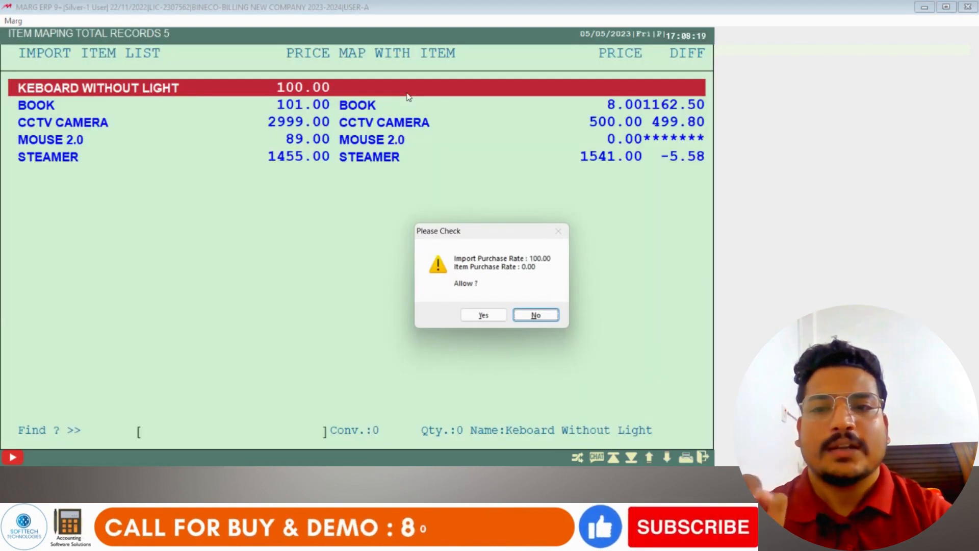
{"action": "key", "text": "Return"}
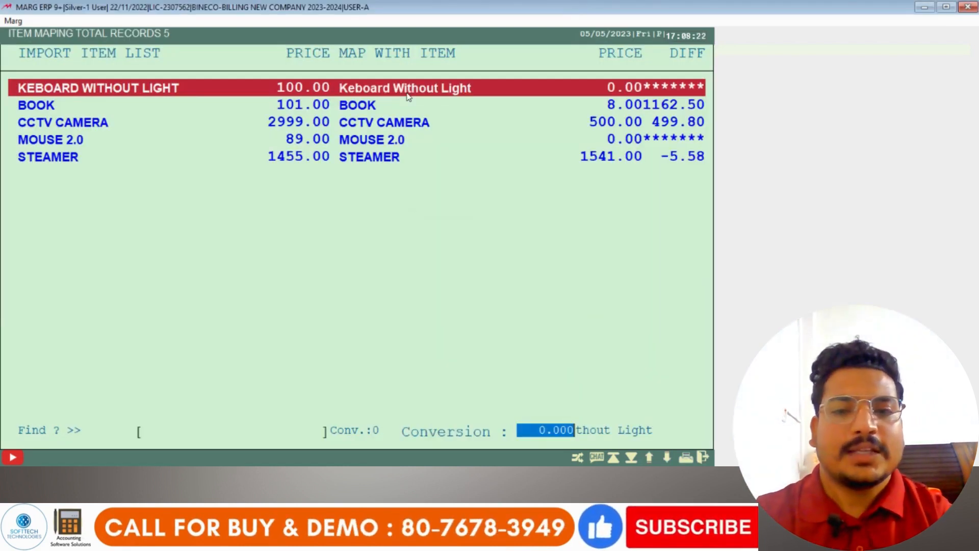
Accept the 0.000 conversion for the Keboard Without Light mapping
{"action": "key", "text": "Return"}
{"action": "key", "text": "Down"}
{"action": "key", "text": "Down"}
{"action": "key", "text": "Down"}
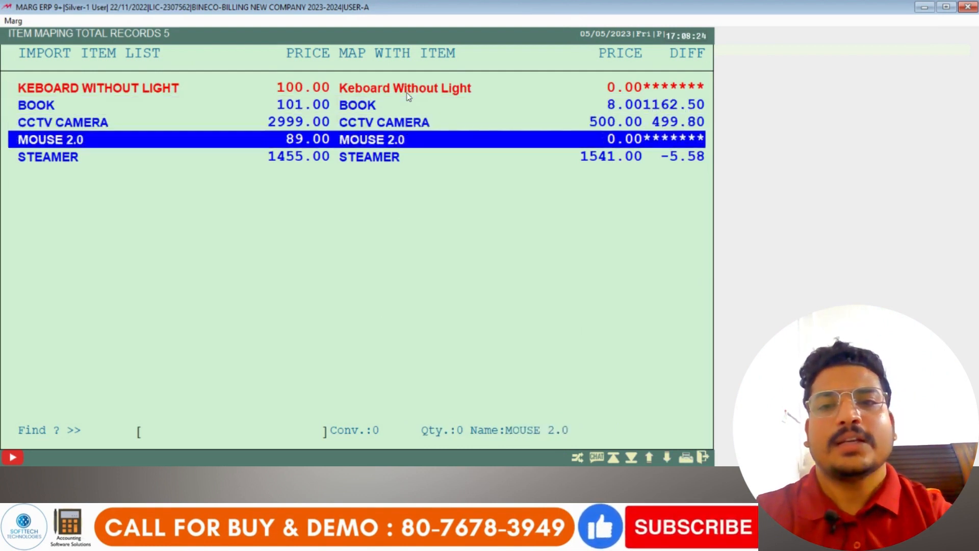
Compare the imported prices with the mapped item prices and their differences, particularly for MOUSE 2.0 and STEAMER
{"action": "key", "text": "Up"}
{"action": "key", "text": "Up"}
{"action": "key", "text": "Up"}
{"action": "key", "text": "Up"}
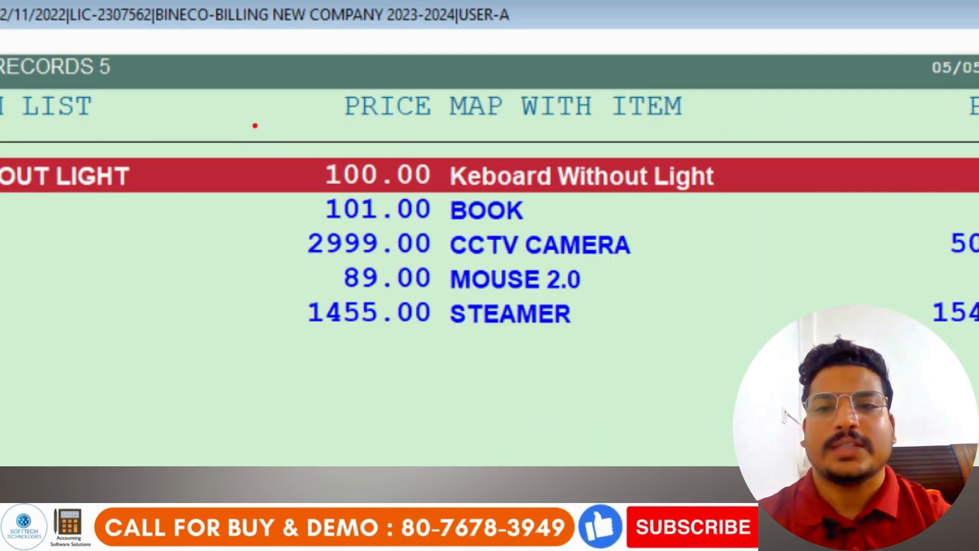
{"action": "left_click", "coordinate": [636, 286]}
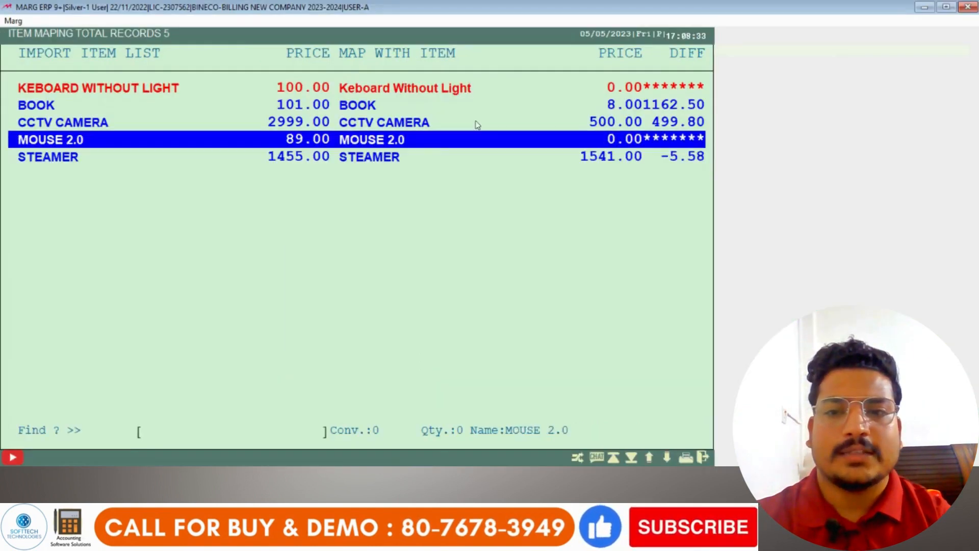
{"action": "key", "text": "Up"}
{"action": "key", "text": "Up"}
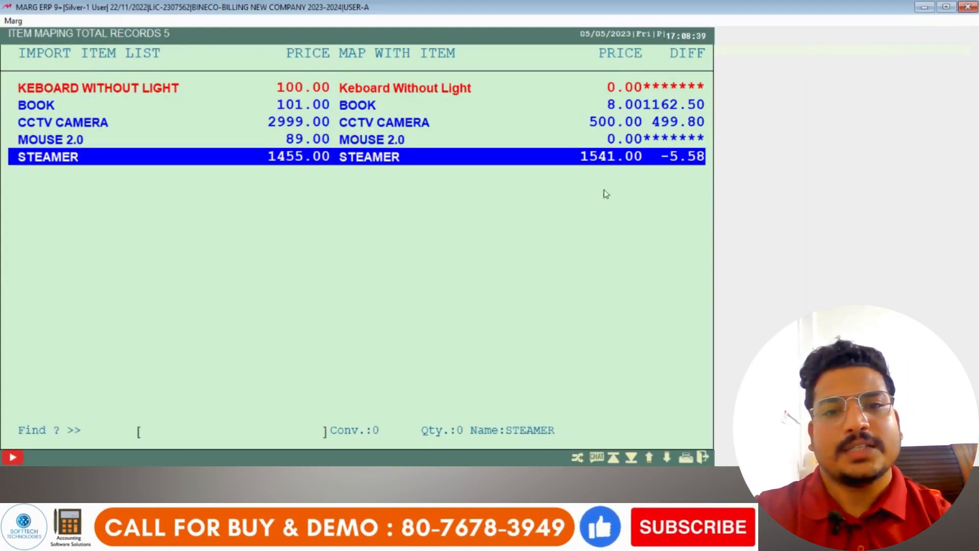
{"action": "key", "text": "Up"}
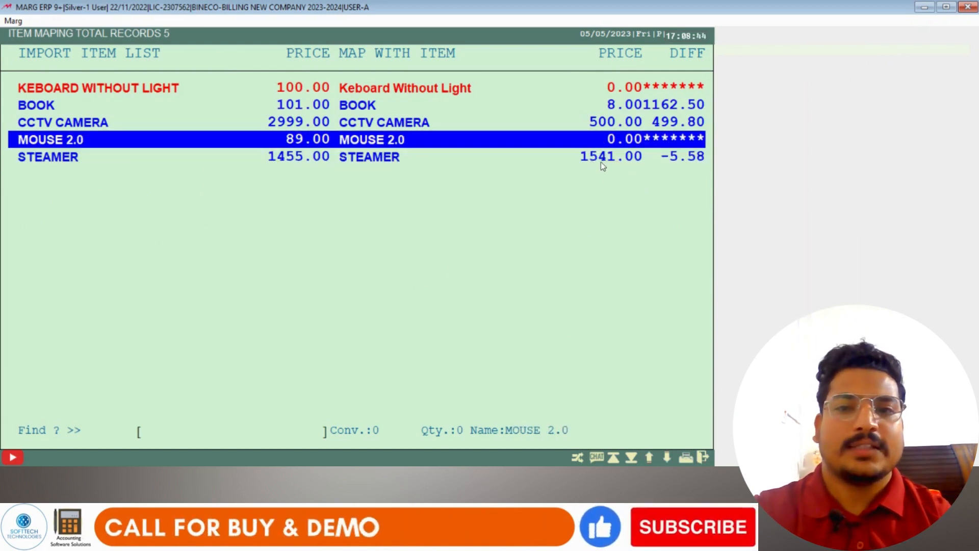
{"action": "left_click", "coordinate": [600, 161]}
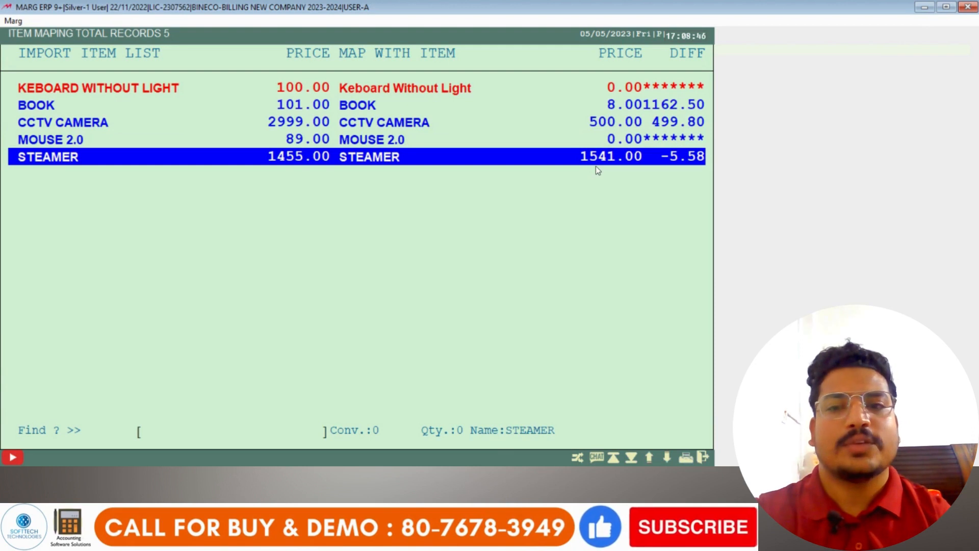
{"action": "key", "text": "Up"}
{"action": "left_click", "coordinate": [319, 166]}
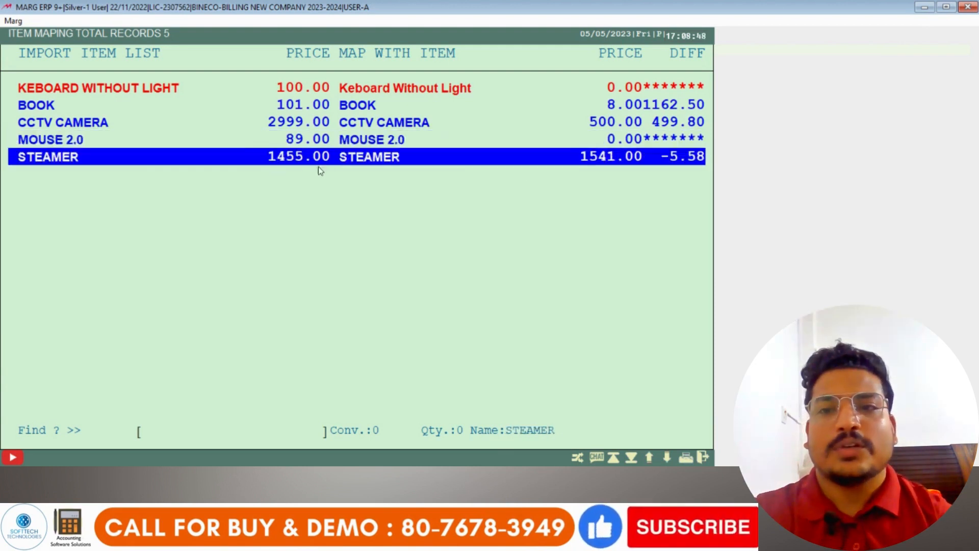
{"action": "left_click", "coordinate": [376, 90]}
{"action": "left_click", "coordinate": [554, 159]}
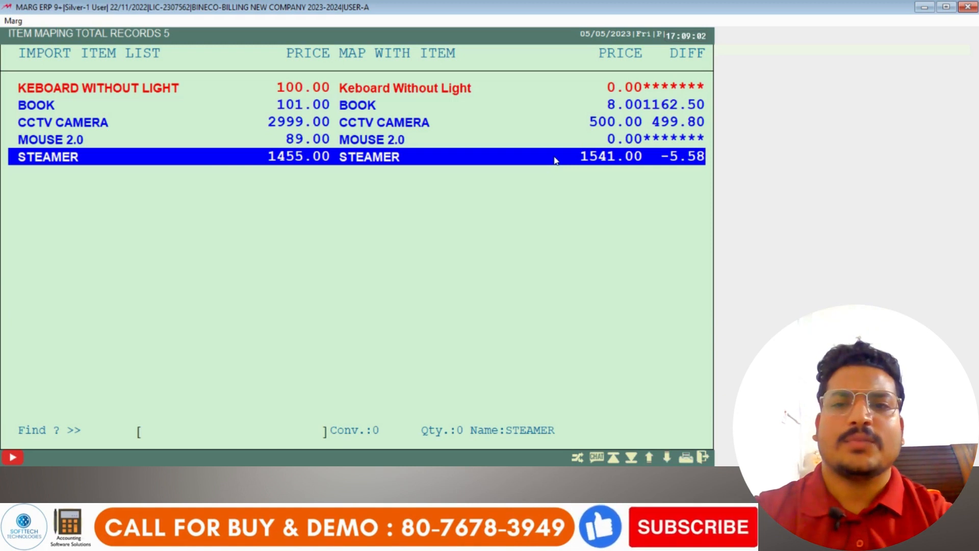
Save the item mapping changes and start importing the matched items into the purchase bill
{"action": "key", "text": "Escape"}
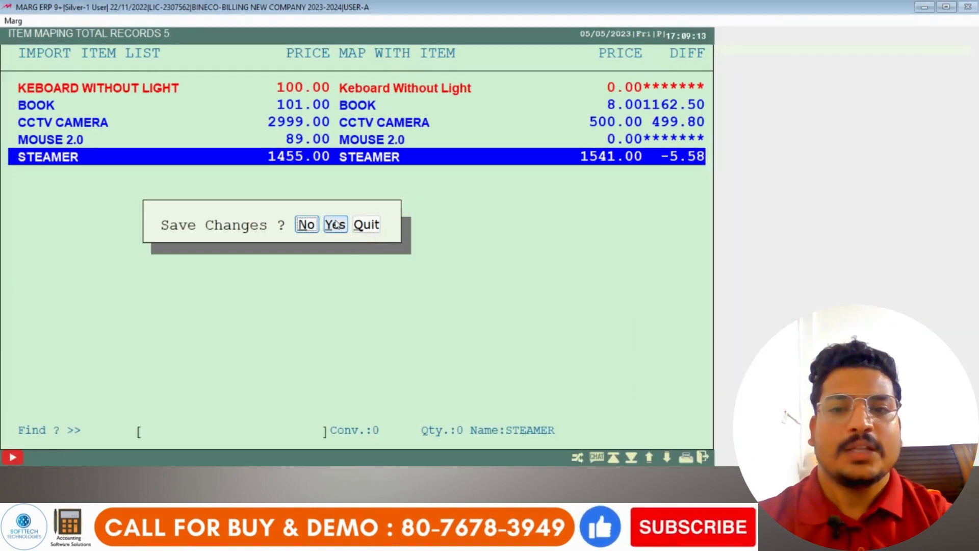
{"action": "left_click", "coordinate": [335, 224]}
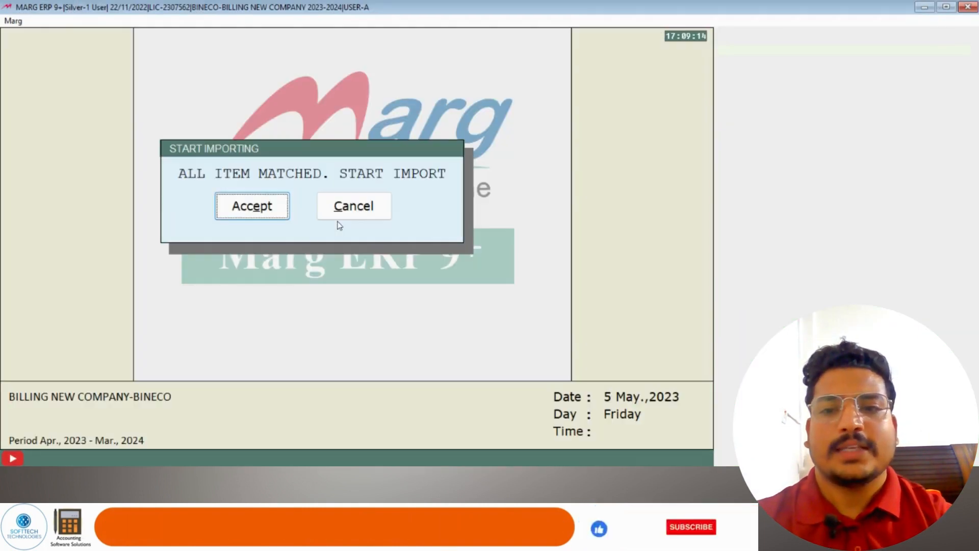
{"action": "left_click", "coordinate": [253, 206]}
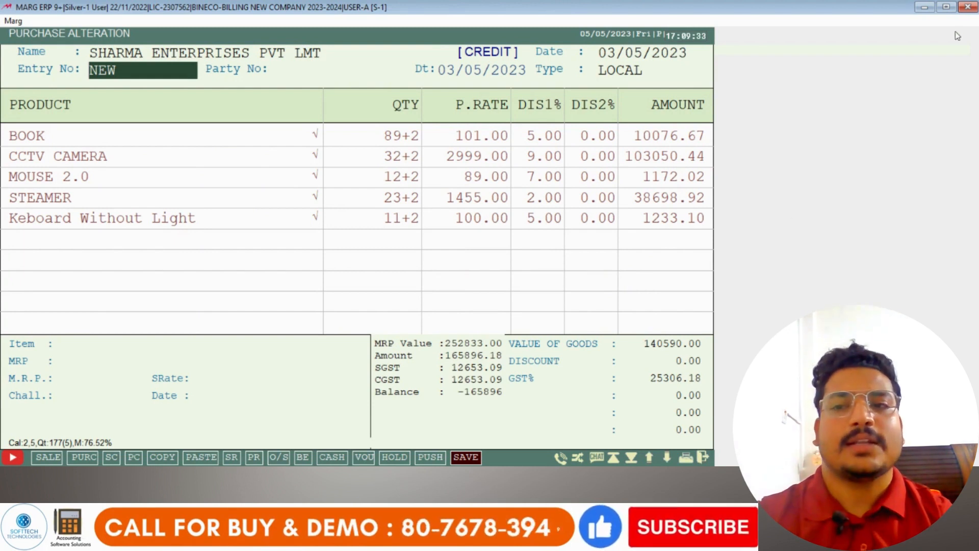
Switch to the new purchase import workbook in Excel, check BOOK's name, quantity and free quantity, and return to the Marg purchase bill
{"action": "key", "text": "super"}
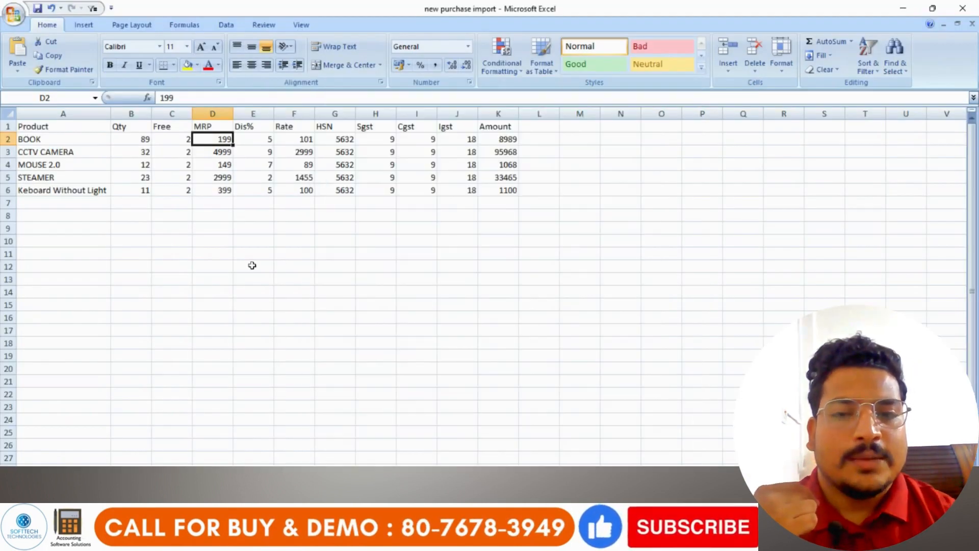
{"action": "left_click", "coordinate": [212, 279]}
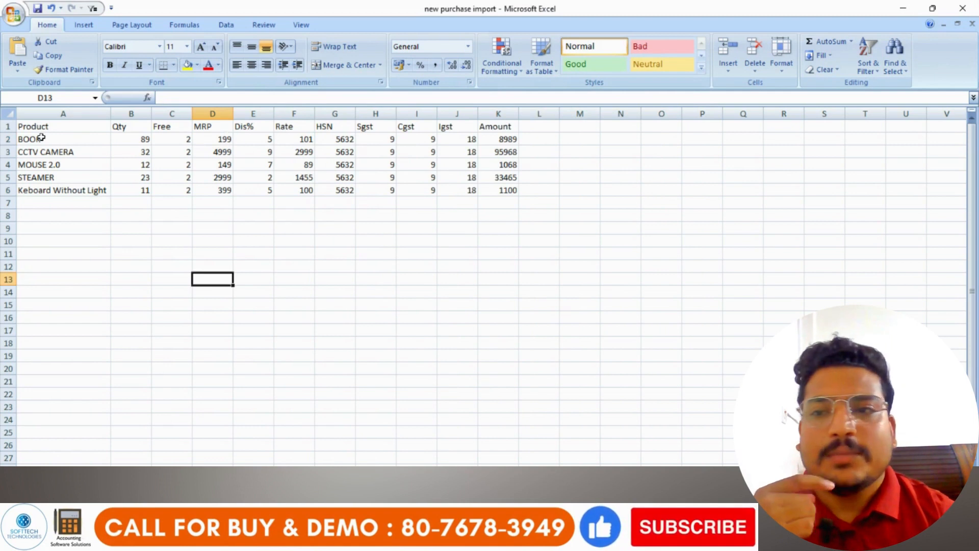
{"action": "left_click", "coordinate": [42, 137]}
{"action": "left_click", "coordinate": [136, 142]}
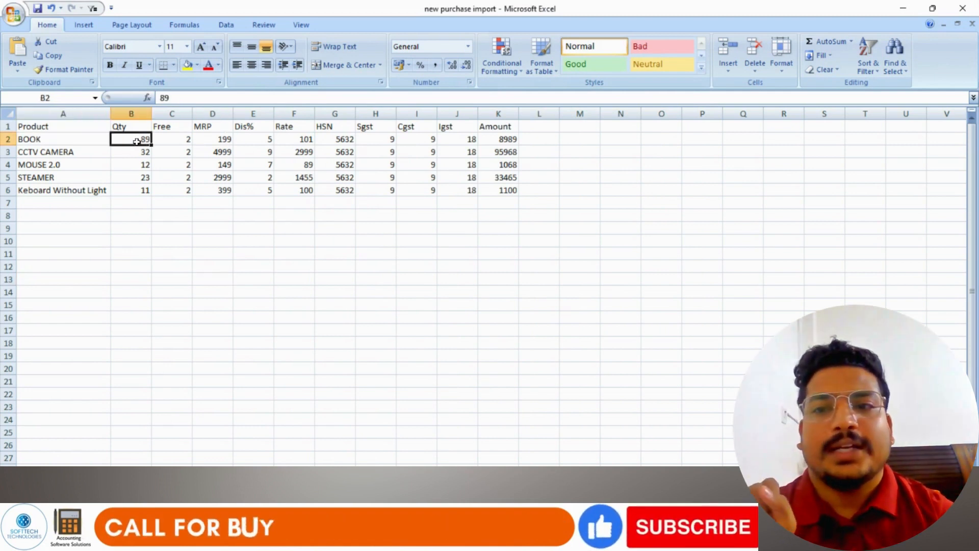
{"action": "left_click", "coordinate": [181, 138]}
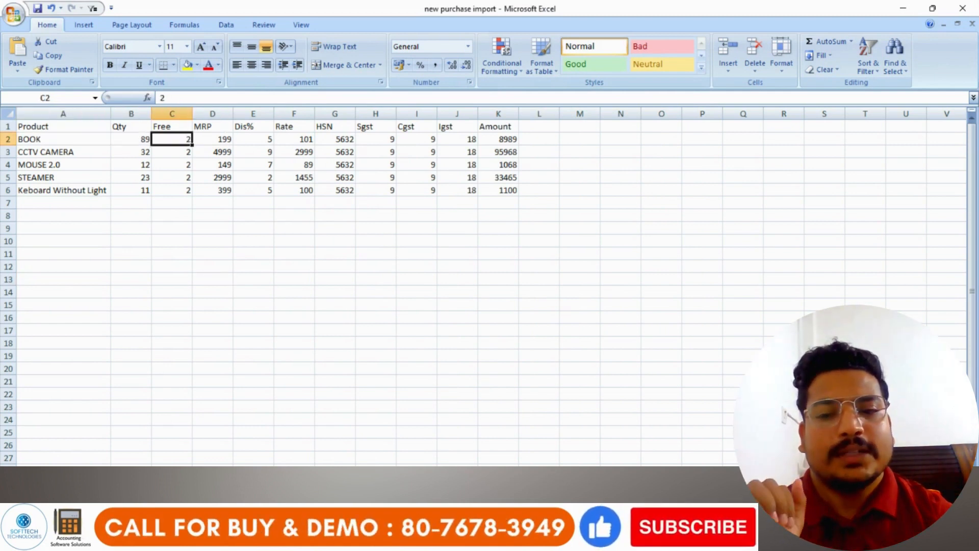
{"action": "left_click", "coordinate": [659, 534]}
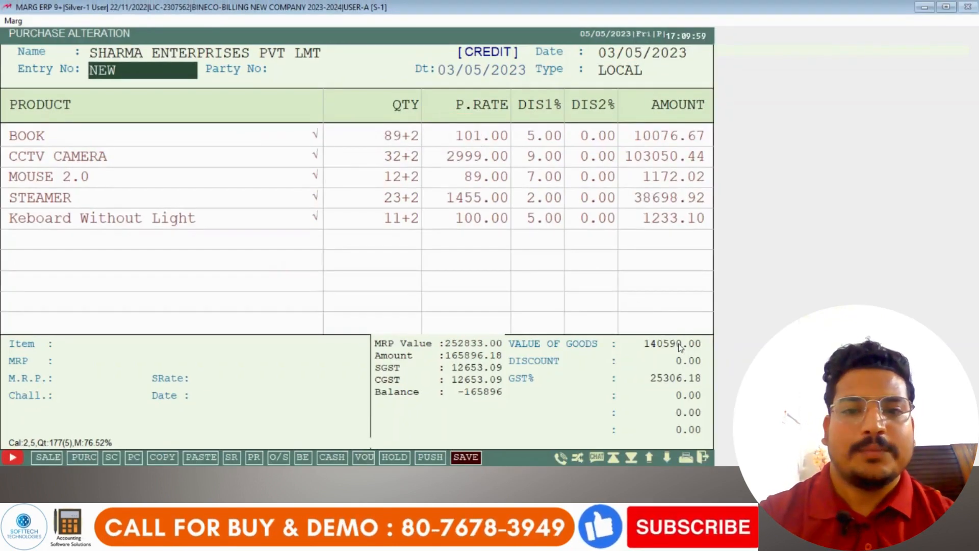
Switch to the Excel workbook and examine the items' MRP, discount, rate and HSN values
{"action": "key", "text": "alt+Tab"}
{"action": "key", "text": "alt+Tab"}
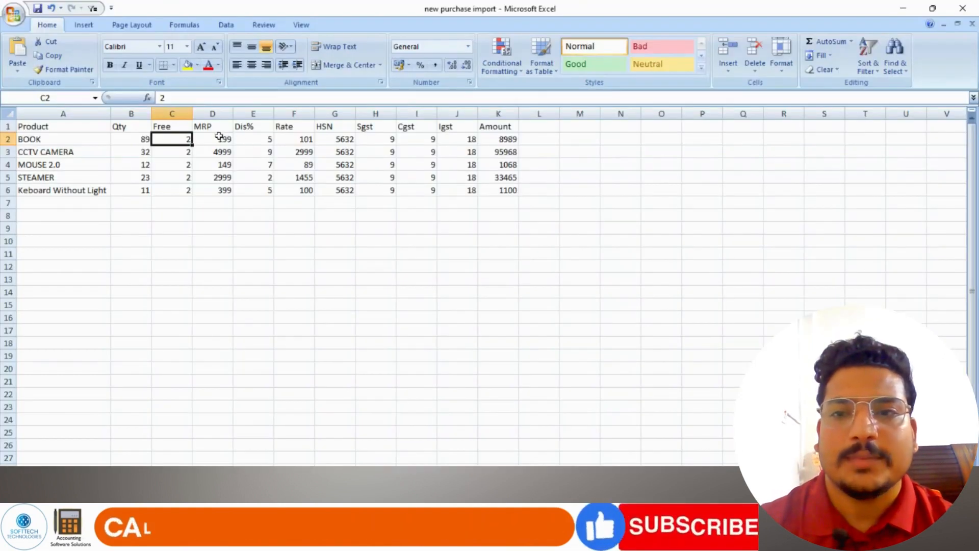
{"action": "left_click", "coordinate": [219, 177]}
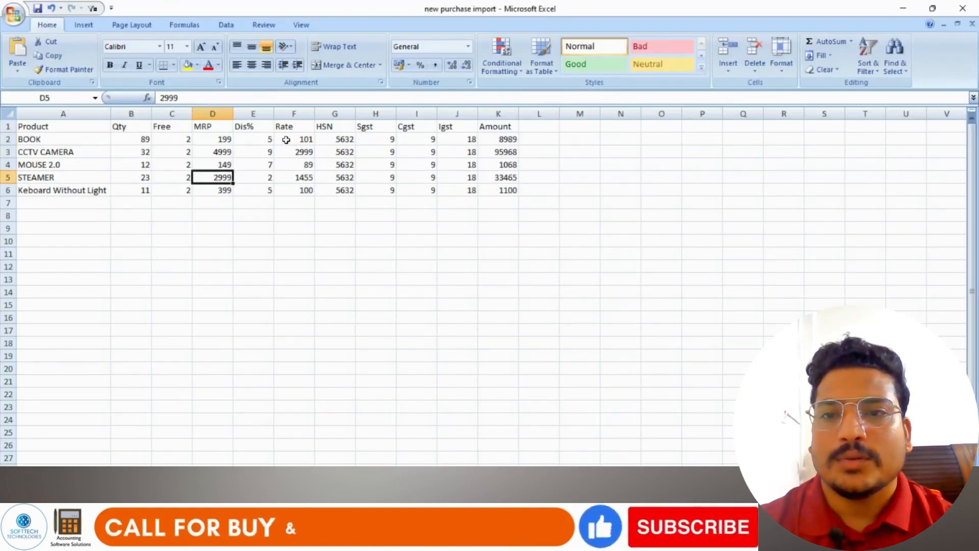
{"action": "left_click", "coordinate": [288, 139]}
{"action": "double_click", "coordinate": [290, 139]}
{"action": "left_click", "coordinate": [344, 177]}
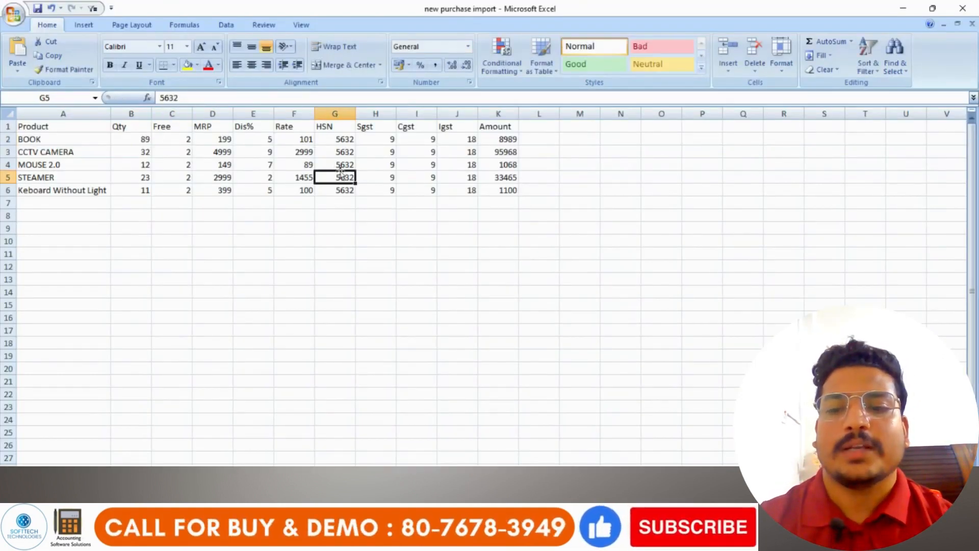
{"action": "key", "text": "ctrl+1"}
{"action": "left_click", "coordinate": [292, 142]}
{"action": "left_click_drag", "start_coordinate": [267, 113], "coordinate": [344, 145]}
{"action": "left_click_drag", "start_coordinate": [184, 132], "coordinate": [288, 134]}
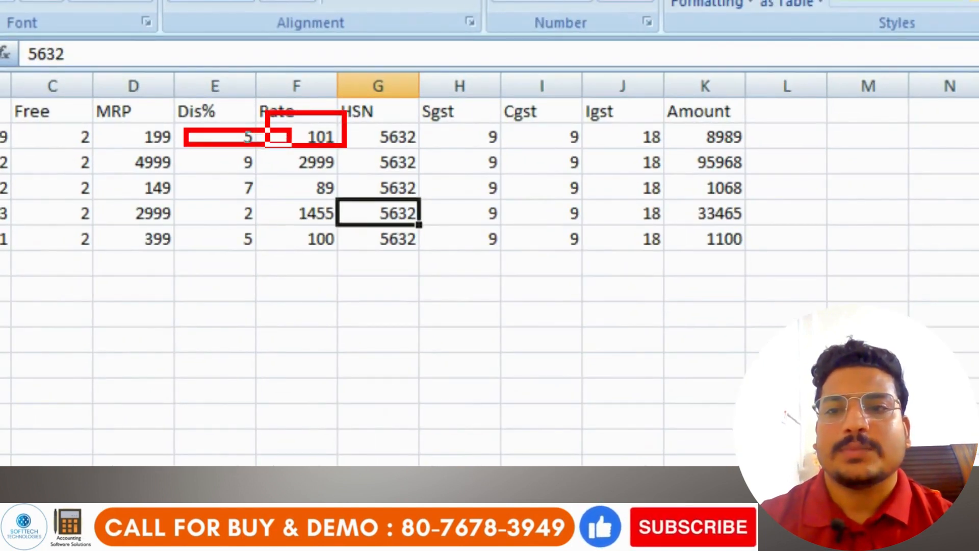
{"action": "key", "text": "Escape"}
Switch to the imported purchase bill in Marg and check the items' rates and discounts against the workbook
{"action": "key", "text": "alt+Tab"}
{"action": "key", "text": "alt+Tab"}
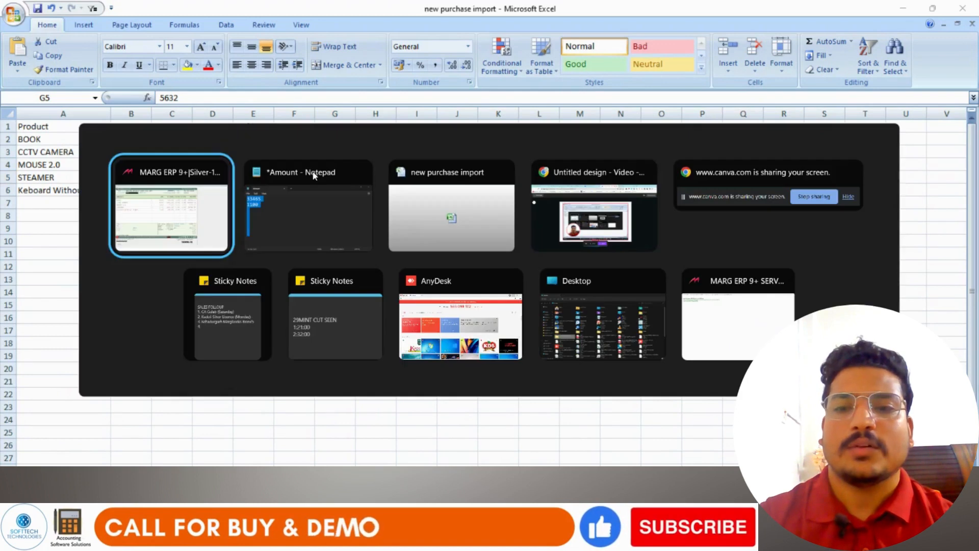
{"action": "left_click", "coordinate": [191, 197]}
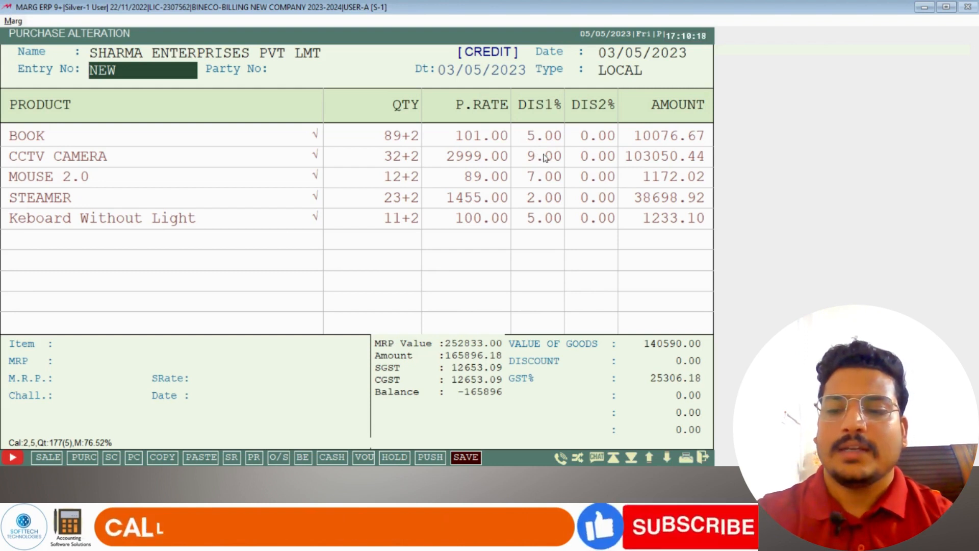
{"action": "key", "text": "ctrl+1"}
{"action": "left_click", "coordinate": [448, 125]}
{"action": "left_click_drag", "start_coordinate": [597, 113], "coordinate": [686, 167]}
{"action": "key", "text": "Escape"}
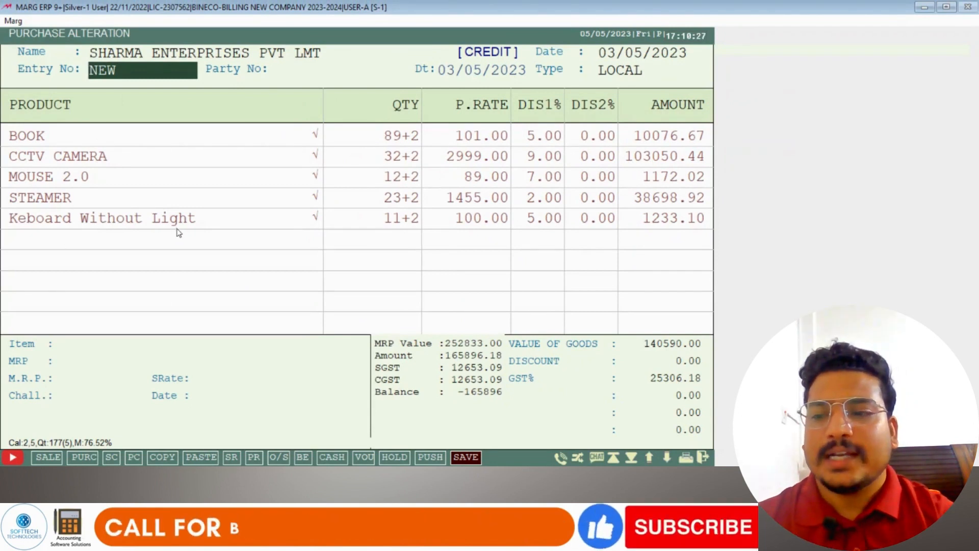
Review the Sgst, Cgst, Igst and Amount columns in the Excel workbook, then return to the Marg purchase bill
{"action": "key", "text": "alt+Tab"}
{"action": "key", "text": "alt+Tab"}
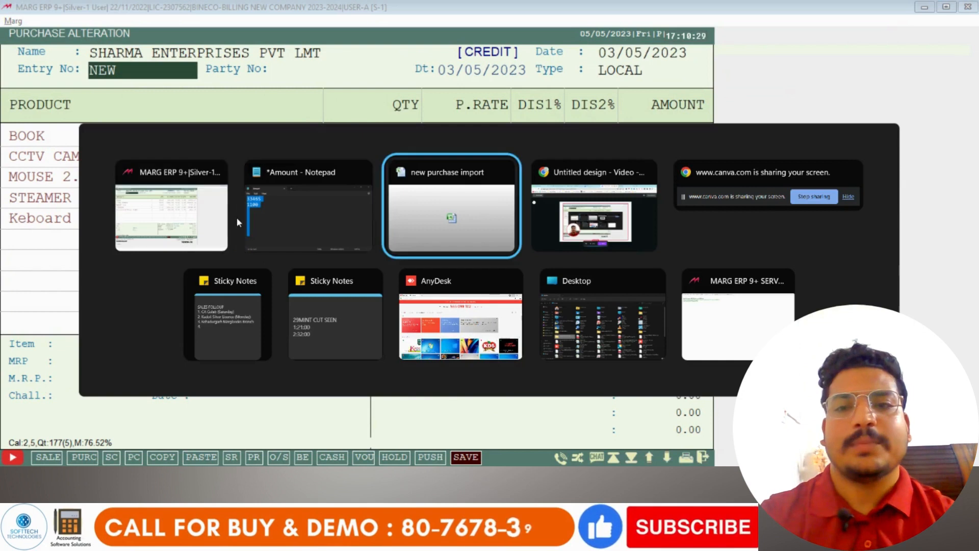
{"action": "key", "text": "Right"}
{"action": "key", "text": "Right"}
{"action": "key", "text": "Right"}
{"action": "key", "text": "Down"}
{"action": "left_click_drag", "start_coordinate": [326, 159], "coordinate": [341, 184]}
{"action": "left_click", "coordinate": [422, 186]}
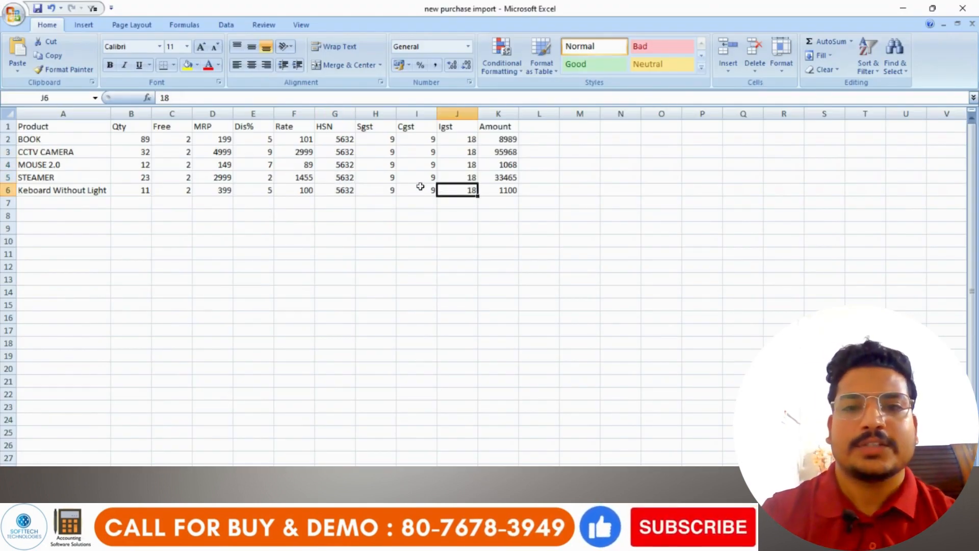
{"action": "left_click_drag", "start_coordinate": [372, 126], "coordinate": [508, 193]}
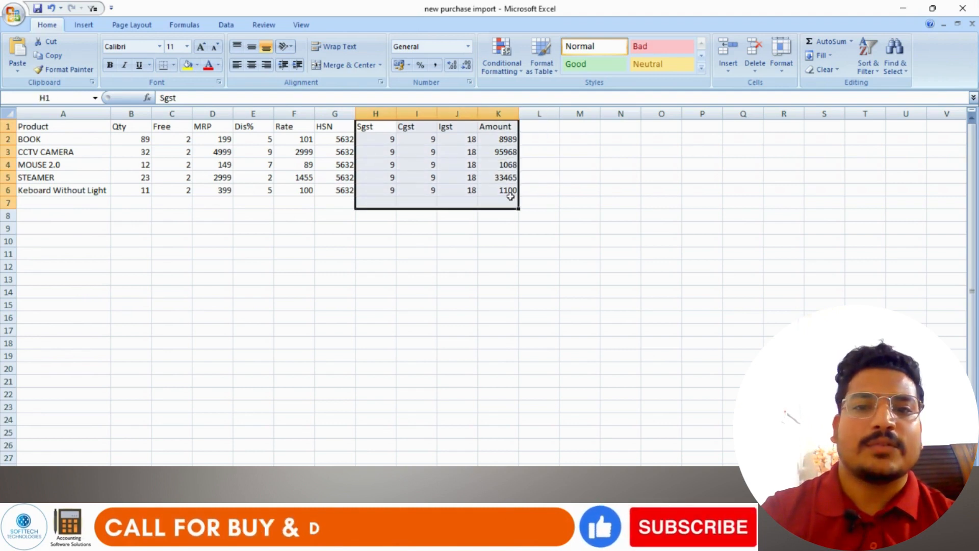
{"action": "key", "text": "alt+Tab"}
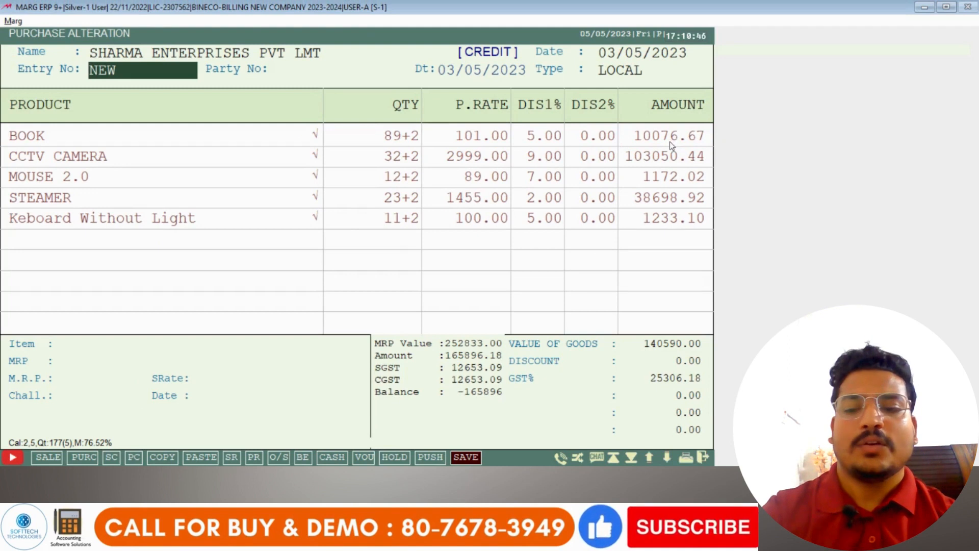
Calculate BOOK's Excel amount of 8989 plus 18% tax in Calculator and return to the Marg purchase bill to compare it
{"action": "key", "text": "alt+Tab"}
{"action": "key", "text": "alt+Tab"}
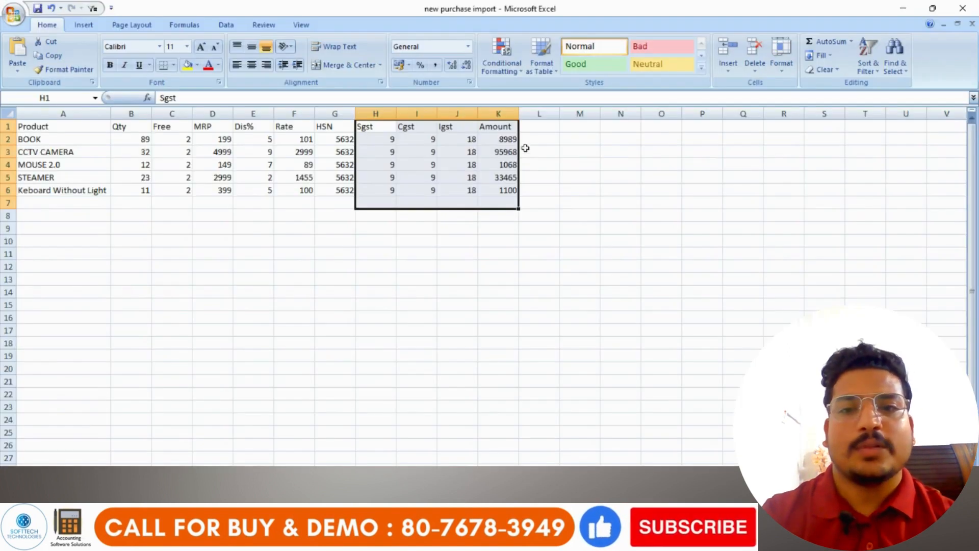
{"action": "left_click", "coordinate": [513, 151]}
{"action": "left_click", "coordinate": [511, 140]}
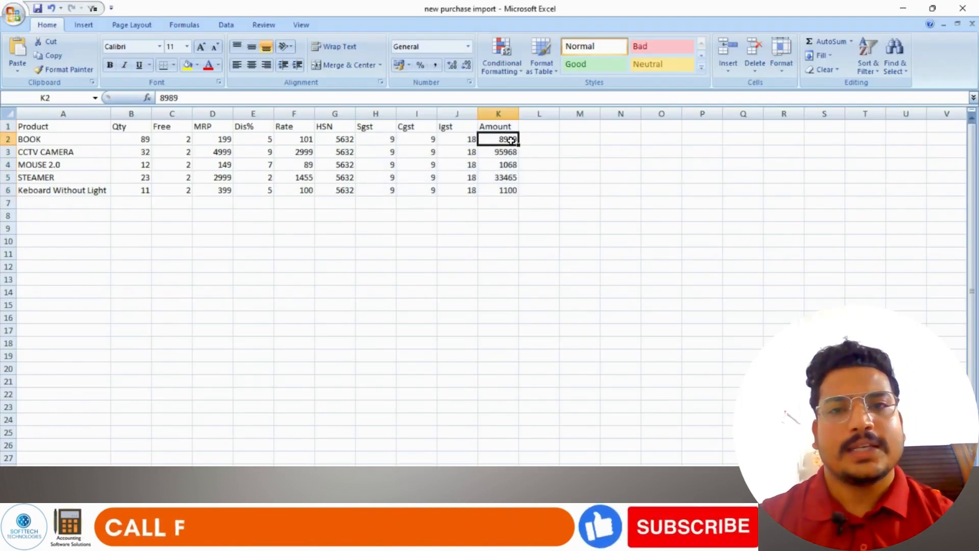
{"action": "left_click", "coordinate": [571, 538]}
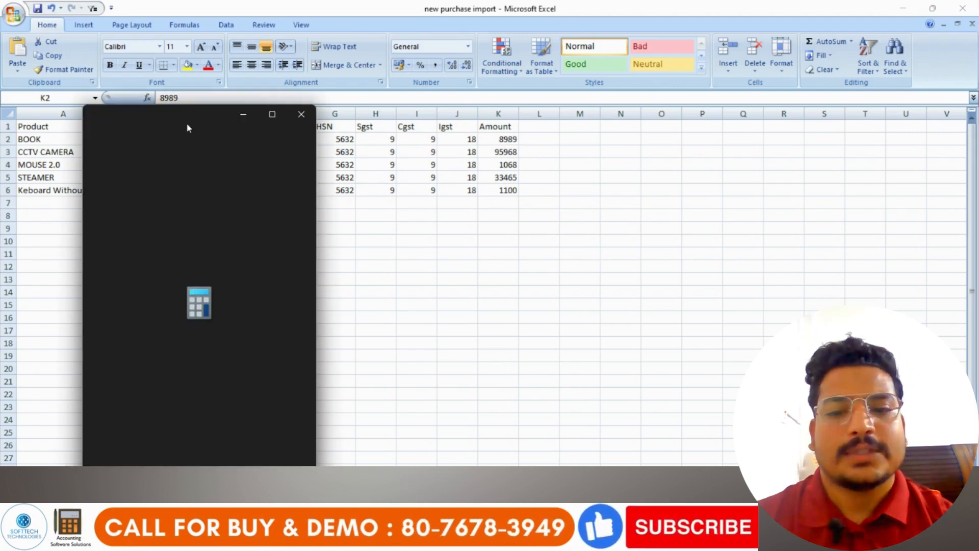
{"action": "left_click_drag", "start_coordinate": [182, 111], "coordinate": [657, 51]}
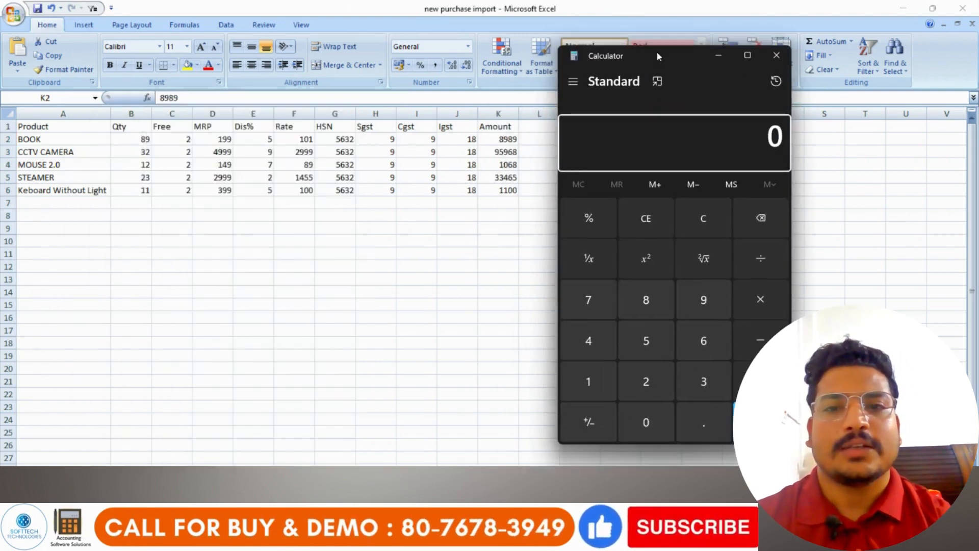
{"action": "type", "text": "89"}
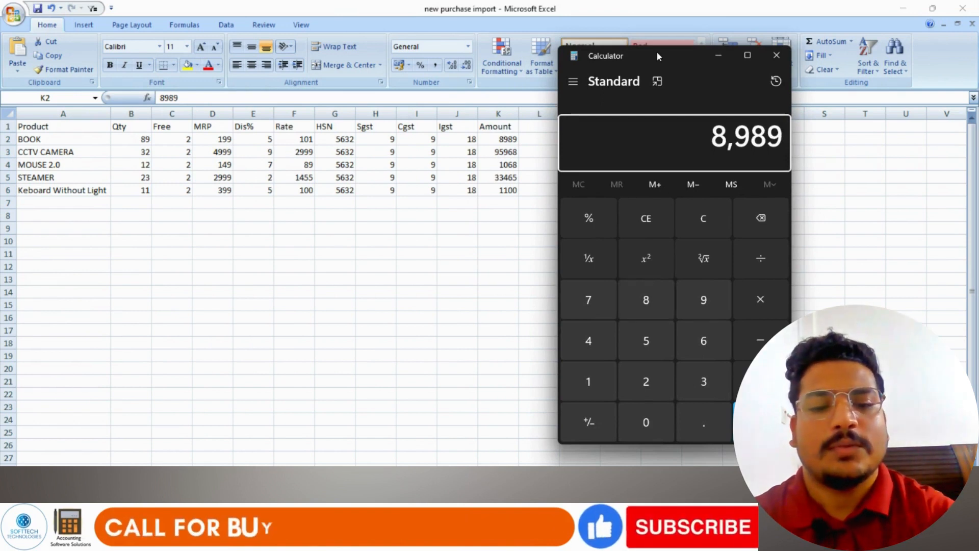
{"action": "type", "text": "89 + 18"}
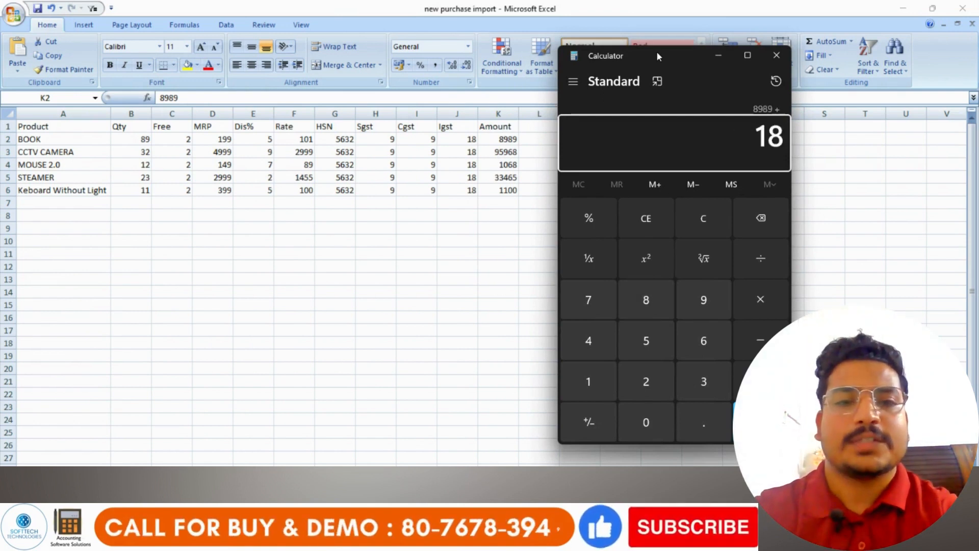
{"action": "type", "text": "1618.02"}
{"action": "key", "text": "Return"}
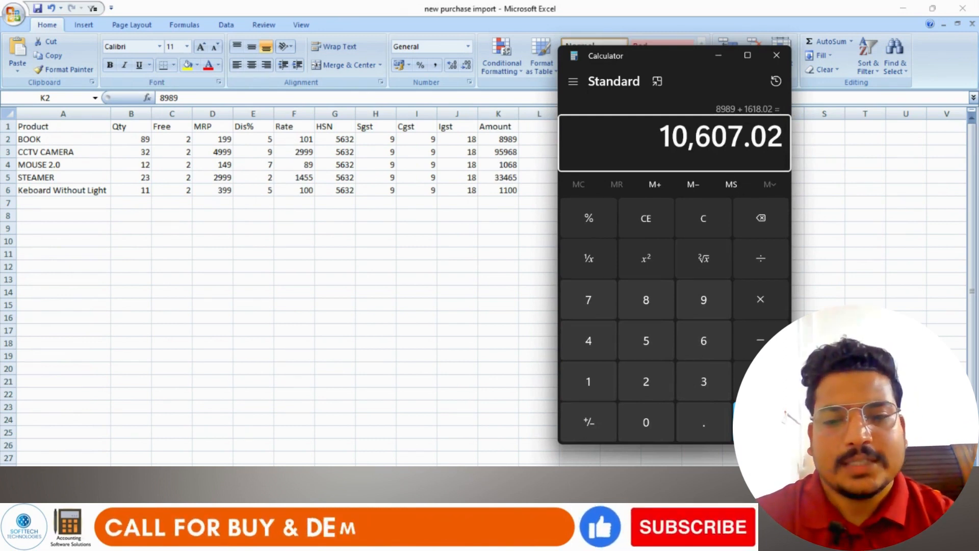
{"action": "mouse_move", "coordinate": [709, 534]}
{"action": "left_click", "coordinate": [708, 481]}
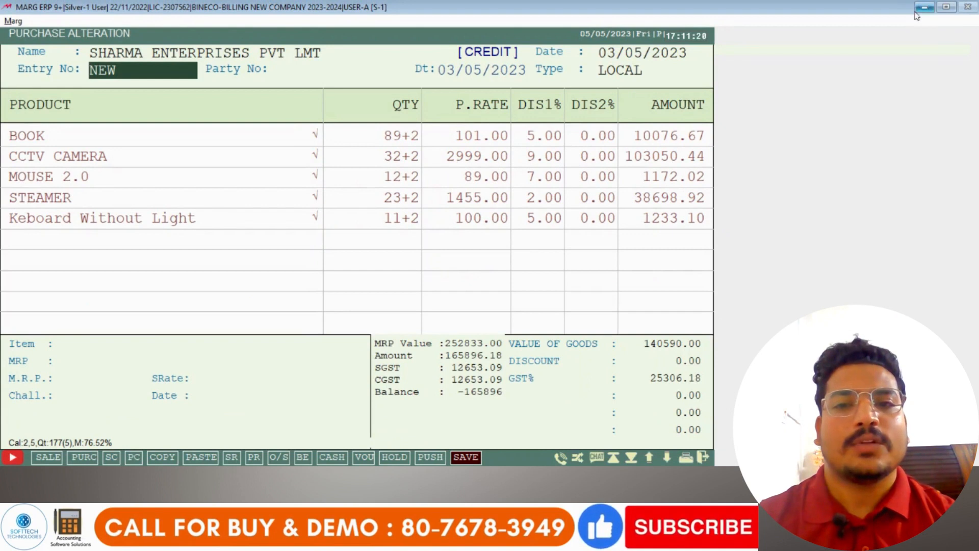
Switch to Calculator, clear the previous calculation and subtract 5% discount from BOOK's Excel amount of 8989
{"action": "key", "text": "super"}
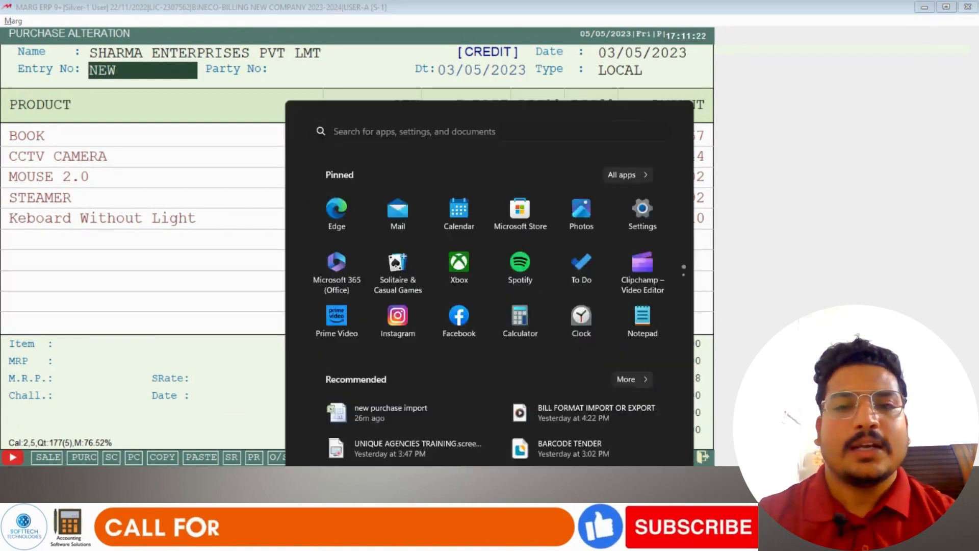
{"action": "left_click", "coordinate": [734, 536]}
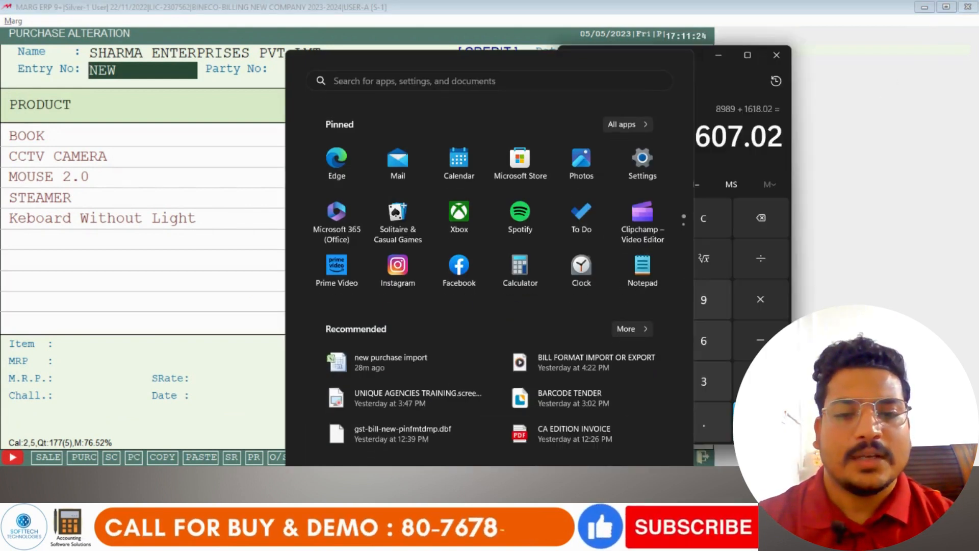
{"action": "left_click", "coordinate": [689, 51]}
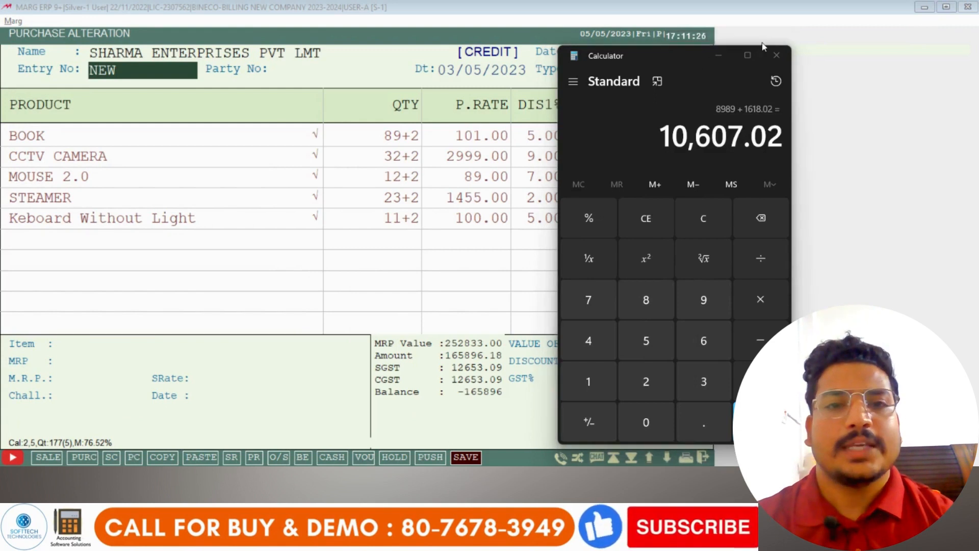
{"action": "left_click_drag", "start_coordinate": [671, 56], "coordinate": [787, 44]}
{"action": "key", "text": "Escape"}
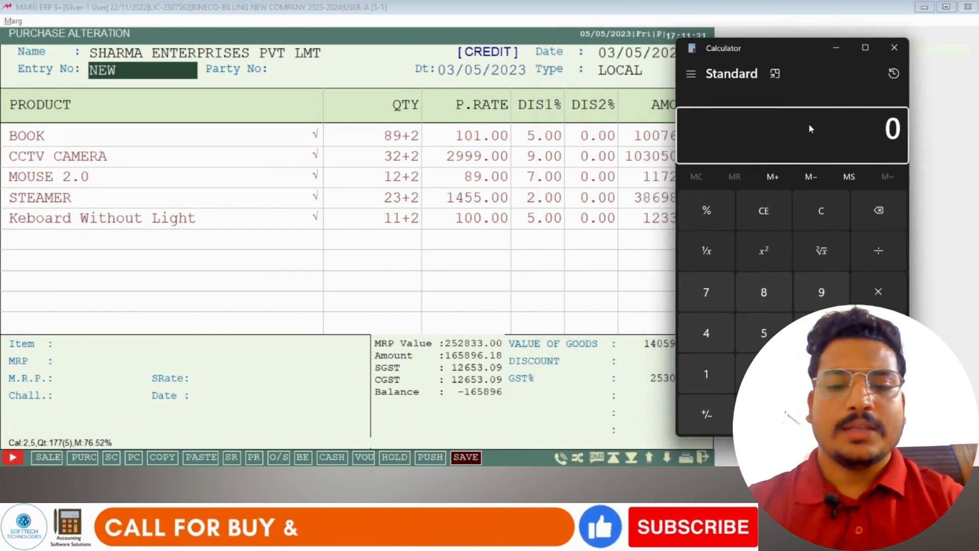
{"action": "type", "text": "8989"}
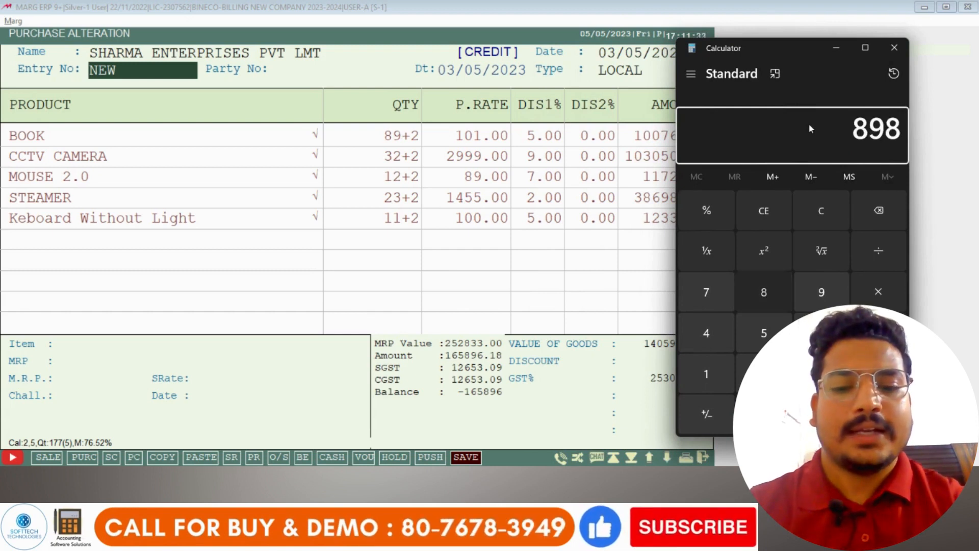
{"action": "key", "text": "minus"}
{"action": "type", "text": "5"}
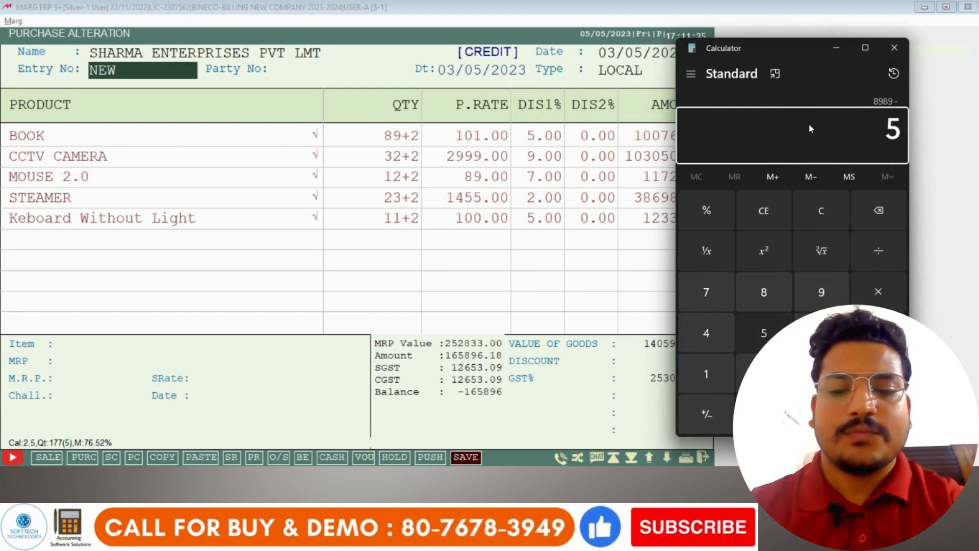
{"action": "key", "text": "BackSpace"}
{"action": "type", "text": "449.45"}
{"action": "key", "text": "Return"}
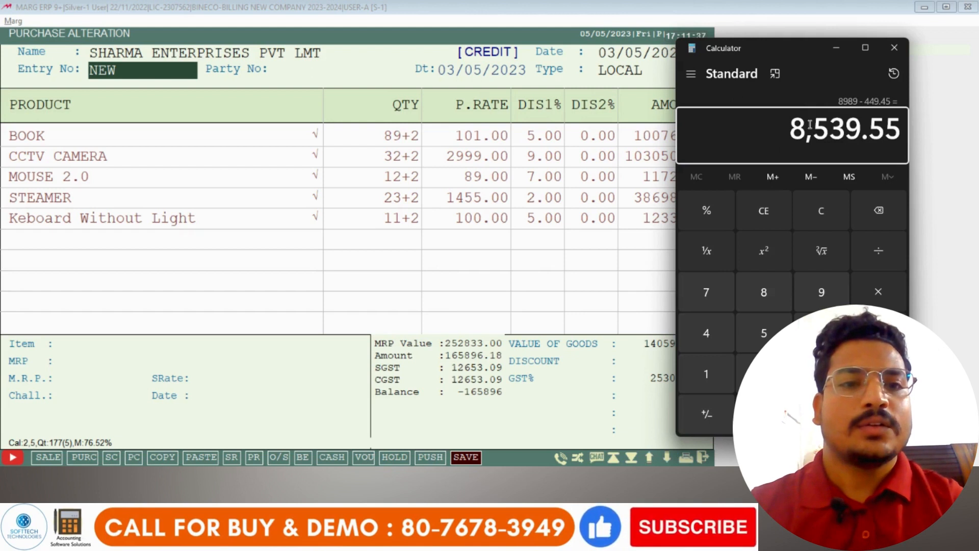
Add 18% tax to the discounted amount, compare the result with BOOK's amount in the Marg bill, and close Calculator
{"action": "key", "text": "plus"}
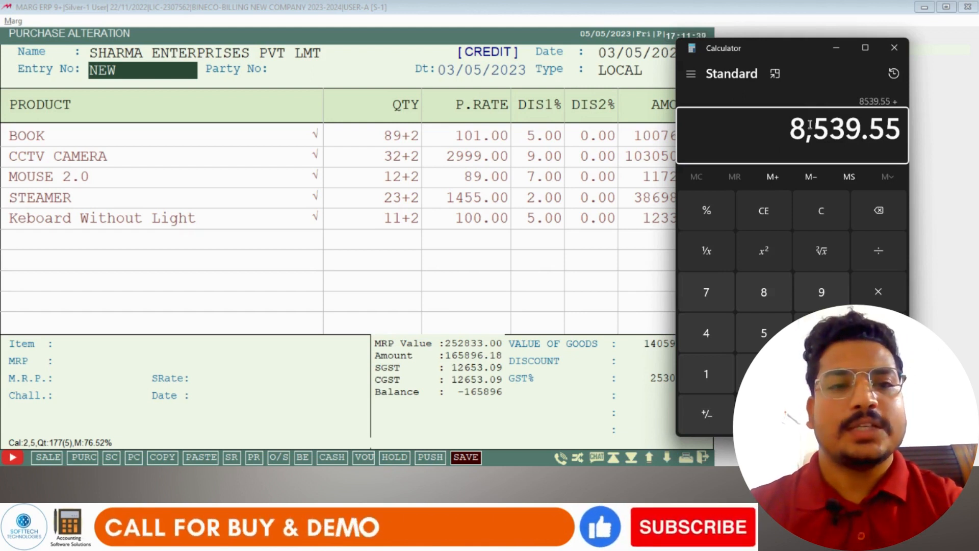
{"action": "type", "text": "1537.119"}
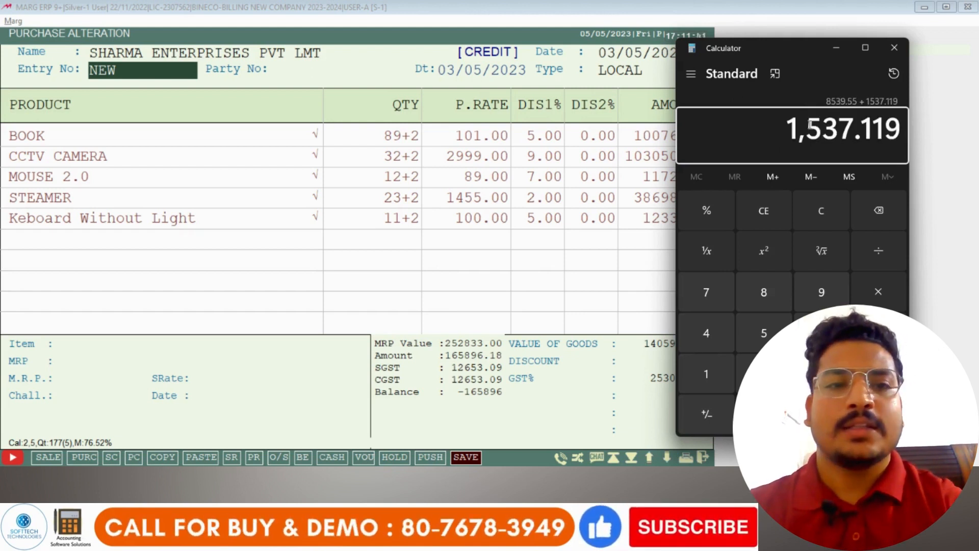
{"action": "key", "text": "Return"}
{"action": "left_click_drag", "start_coordinate": [792, 51], "coordinate": [848, 54]}
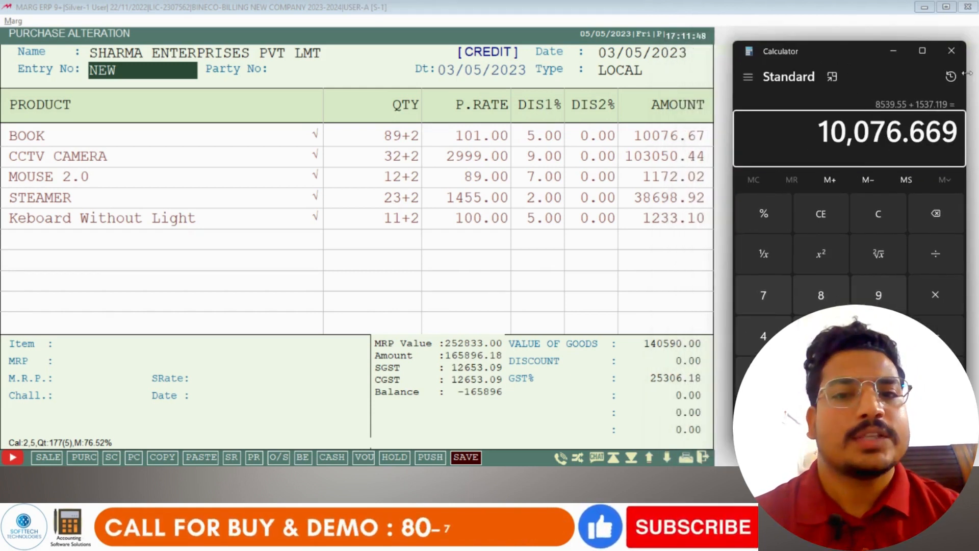
{"action": "left_click", "coordinate": [951, 51]}
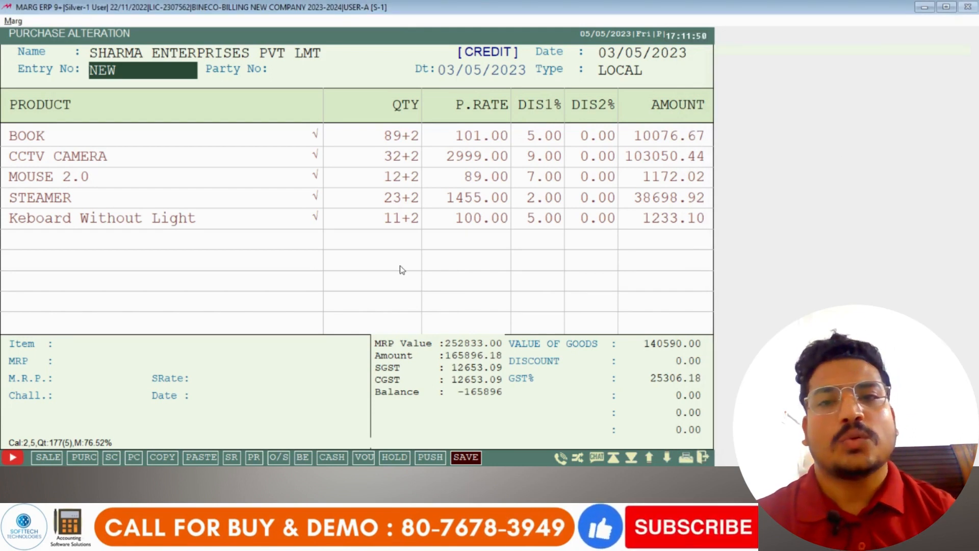
Enter the supplier's bill number as the Party No. and review the purchase difference list of rates and discounts
{"action": "key", "text": "Return"}
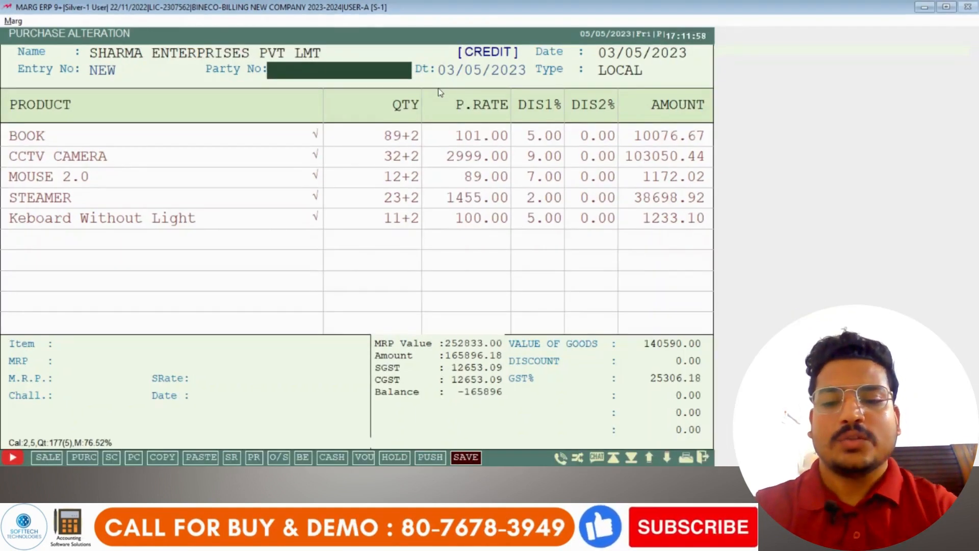
{"action": "type", "text": "UY674763"}
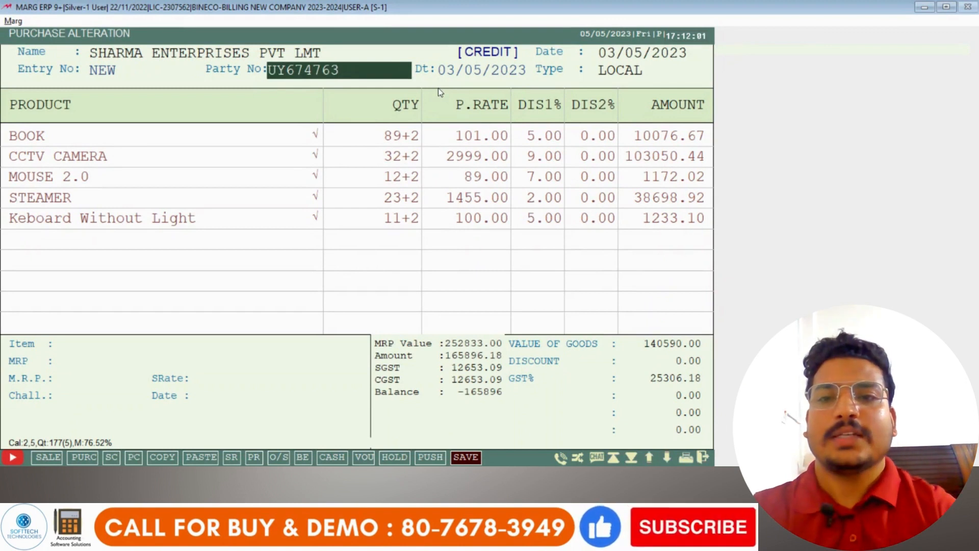
{"action": "key", "text": "Return"}
{"action": "key", "text": "Return"}
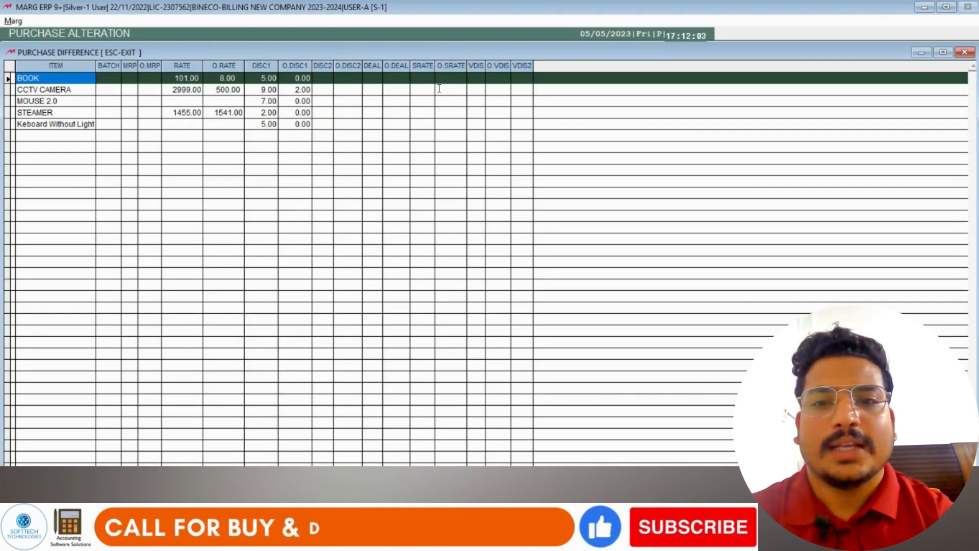
{"action": "key", "text": "Escape"}
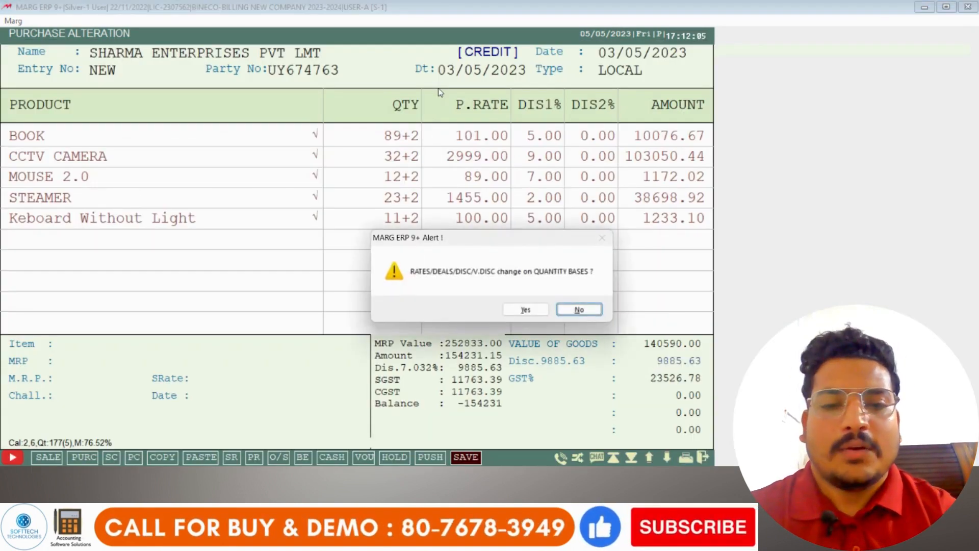
Decline the quantity-based rate and discount change, accept the bill value and zero land cost, and save the imported bill
{"action": "key", "text": "Return"}
{"action": "key", "text": "Return"}
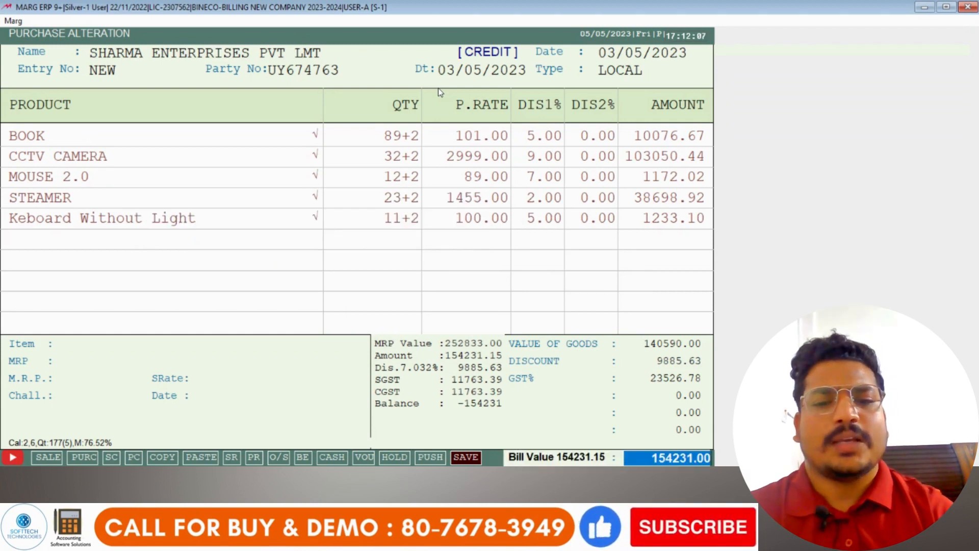
{"action": "key", "text": "Return"}
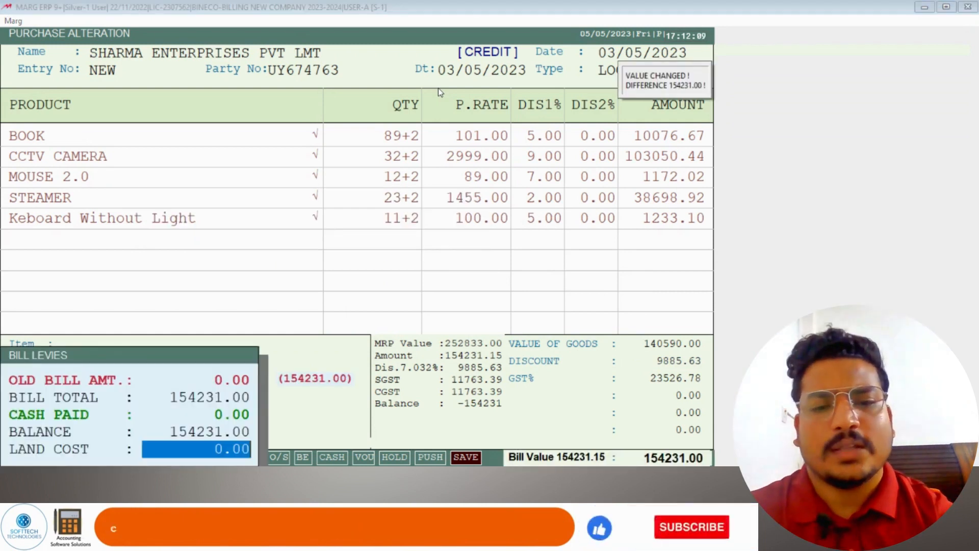
{"action": "key", "text": "Return"}
{"action": "key", "text": "Return"}
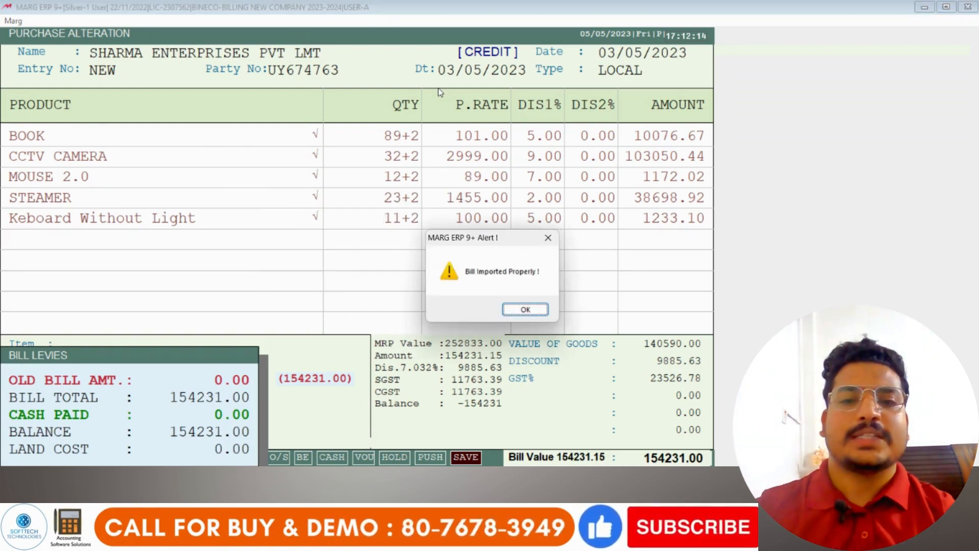
{"action": "key", "text": "Return"}
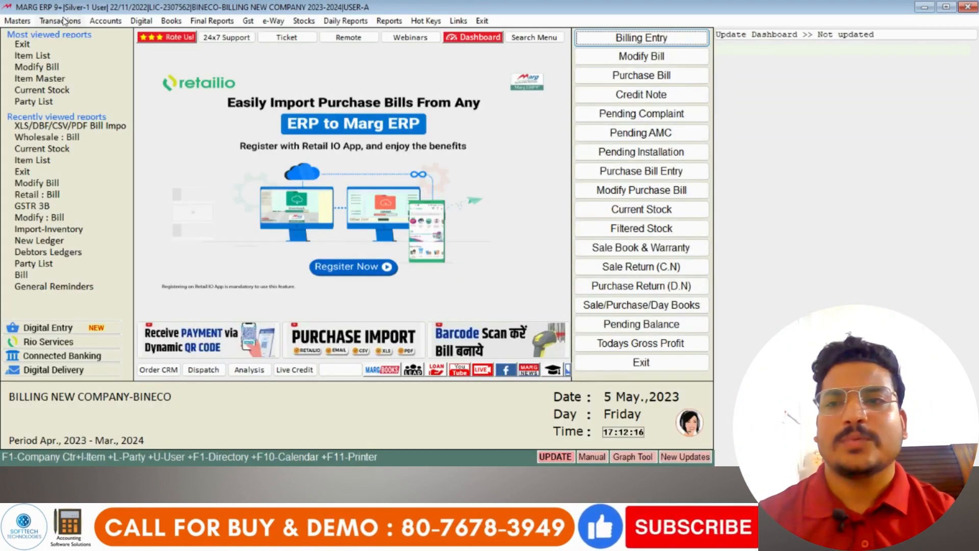
Open the saved Sharma Enterprises purchase bill through Modify Bill with the default filters, check its items and totals, and close it
{"action": "left_click", "coordinate": [63, 20]}
{"action": "mouse_move", "coordinate": [72, 47]}
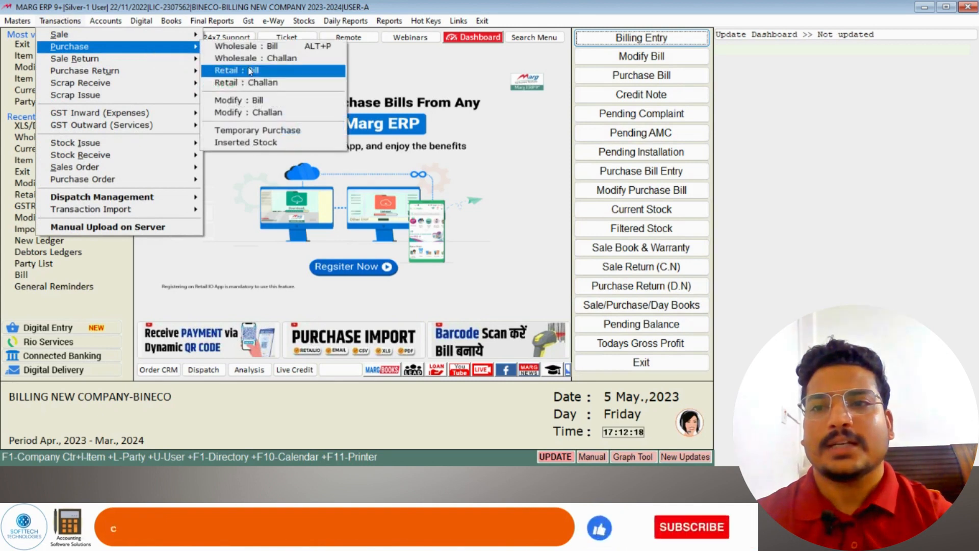
{"action": "left_click", "coordinate": [261, 104]}
{"action": "key", "text": "Return"}
{"action": "key", "text": "Return"}
{"action": "key", "text": "Return"}
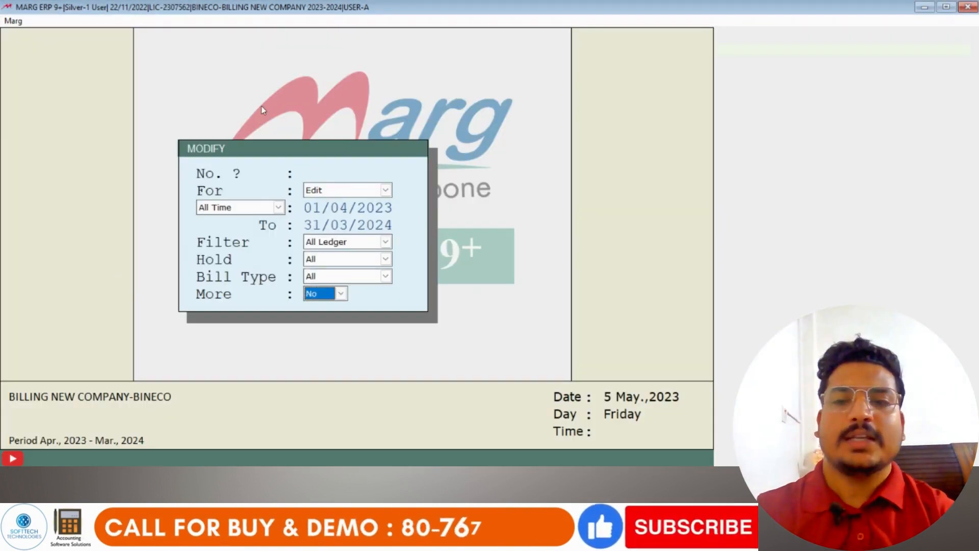
{"action": "key", "text": "Return"}
{"action": "key", "text": "Return"}
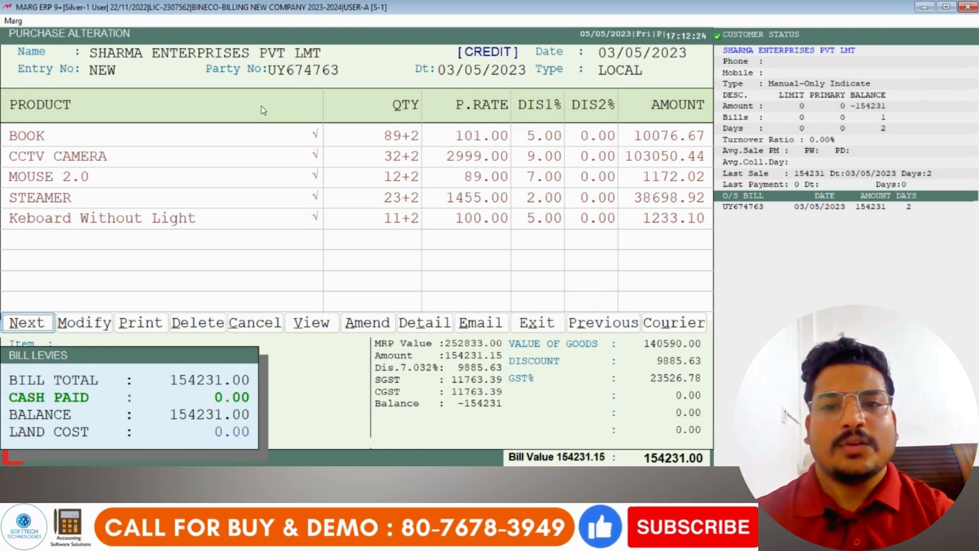
{"action": "key", "text": "Escape"}
{"action": "key", "text": "Escape"}
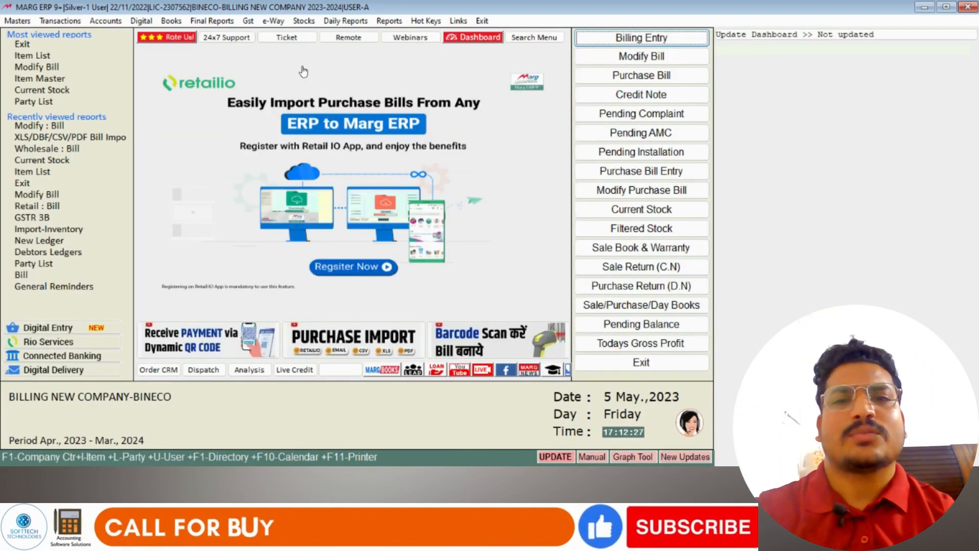
Open the Current Stock report, review the stock of each imported item from BOOK to STEAMER, and close the report
{"action": "left_click", "coordinate": [305, 21]}
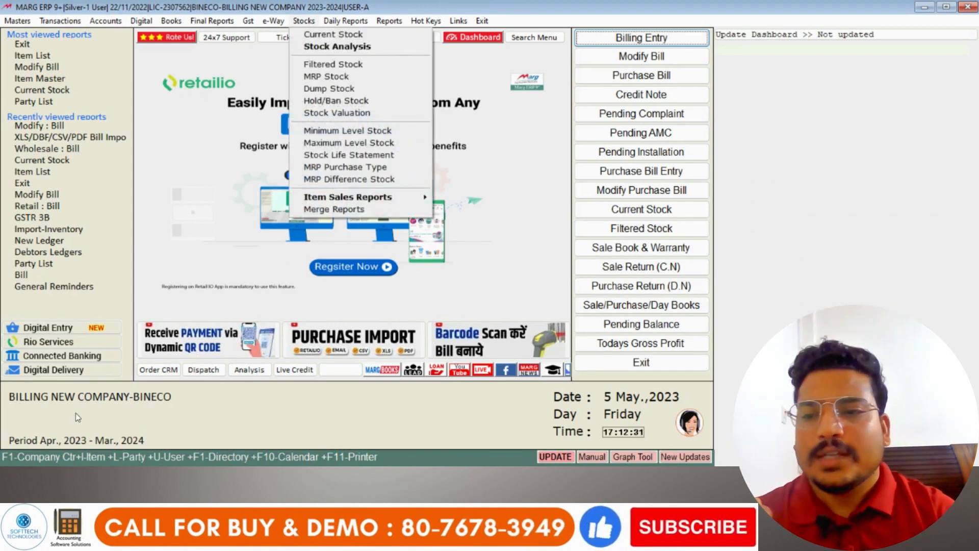
{"action": "left_click", "coordinate": [314, 36]}
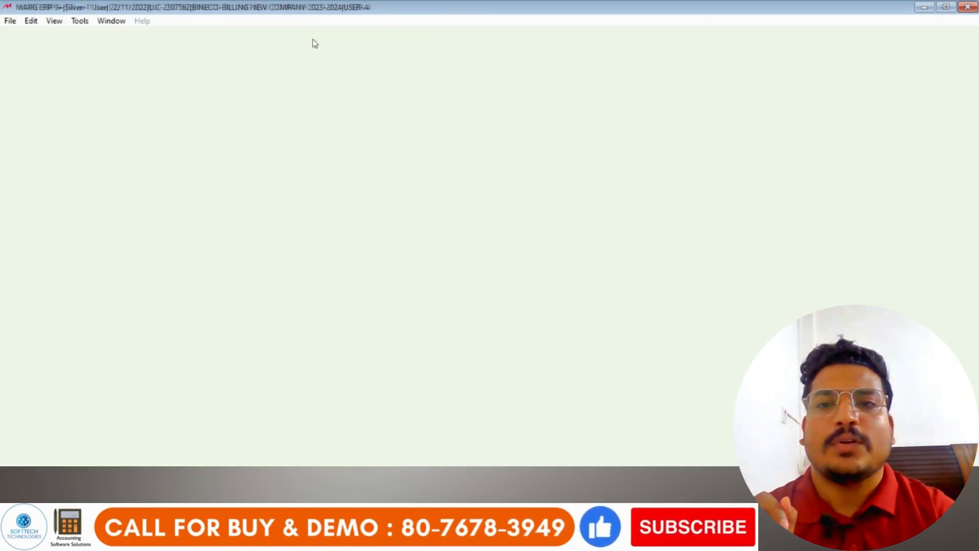
{"action": "key", "text": "Down"}
{"action": "key", "text": "Down"}
{"action": "key", "text": "Down"}
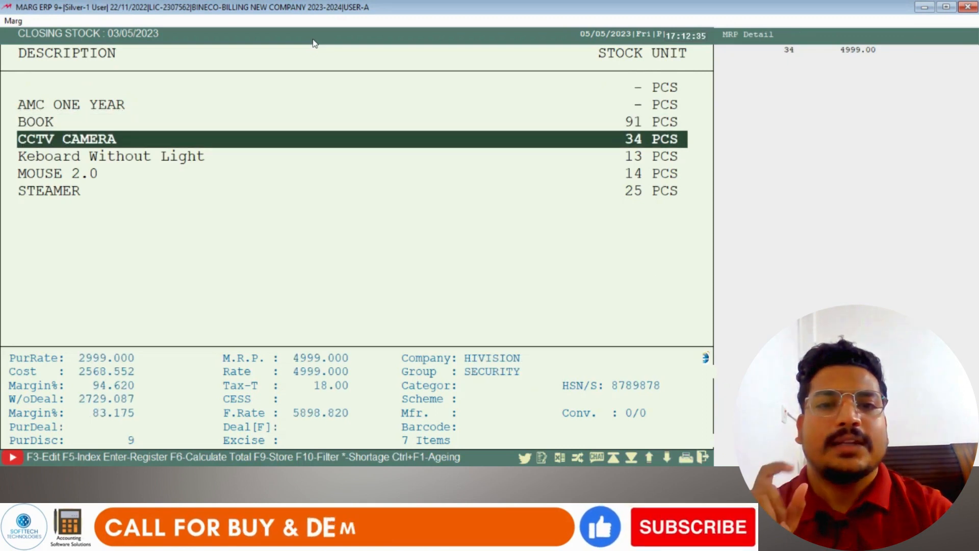
{"action": "key", "text": "Down"}
{"action": "key", "text": "Down"}
{"action": "key", "text": "Down"}
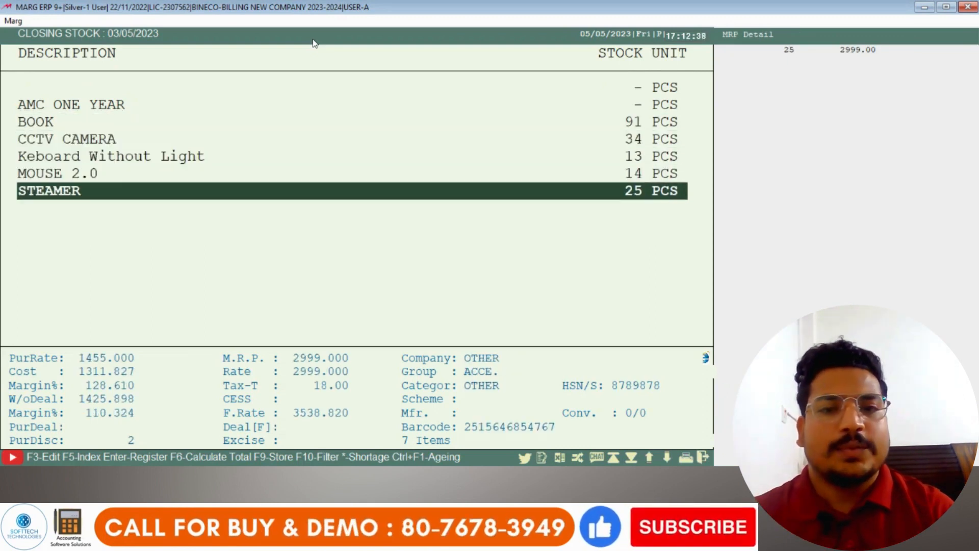
{"action": "key", "text": "Escape"}
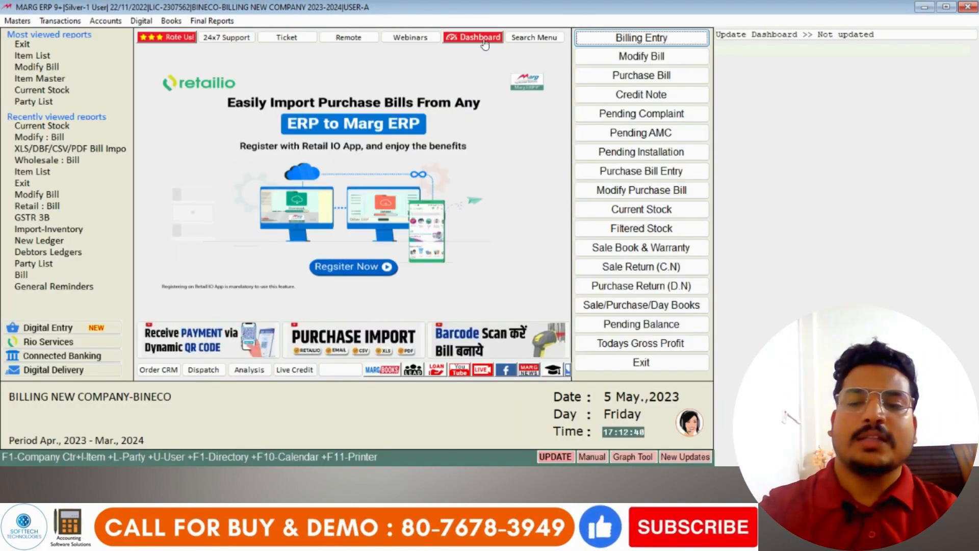